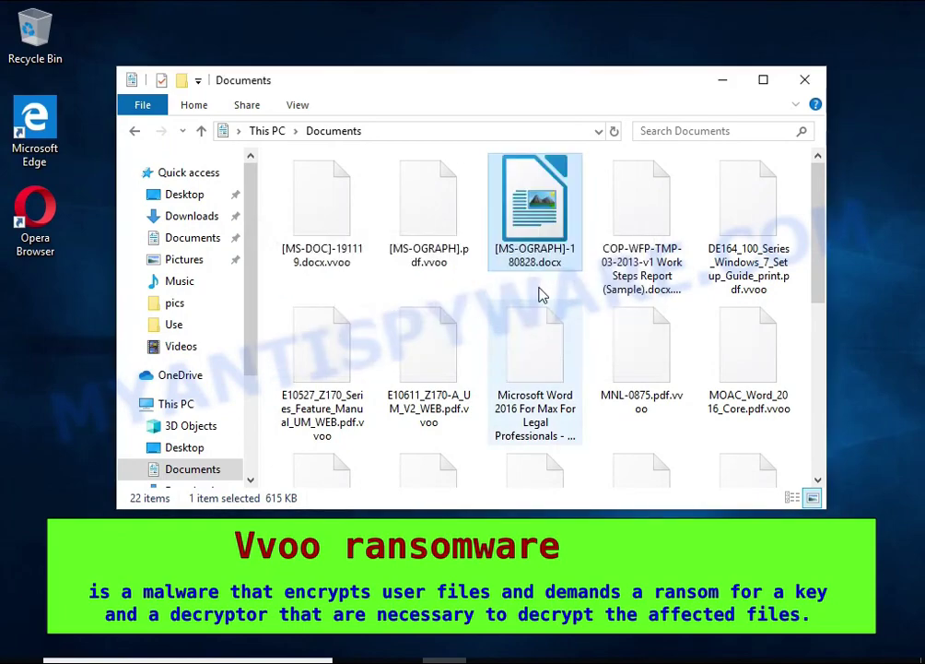
# Step: Open [MS-OGRAPH]-180828.docx from the Documents folder and try to have LibreOffice repair it
pyautogui.doubleClick(550, 204)
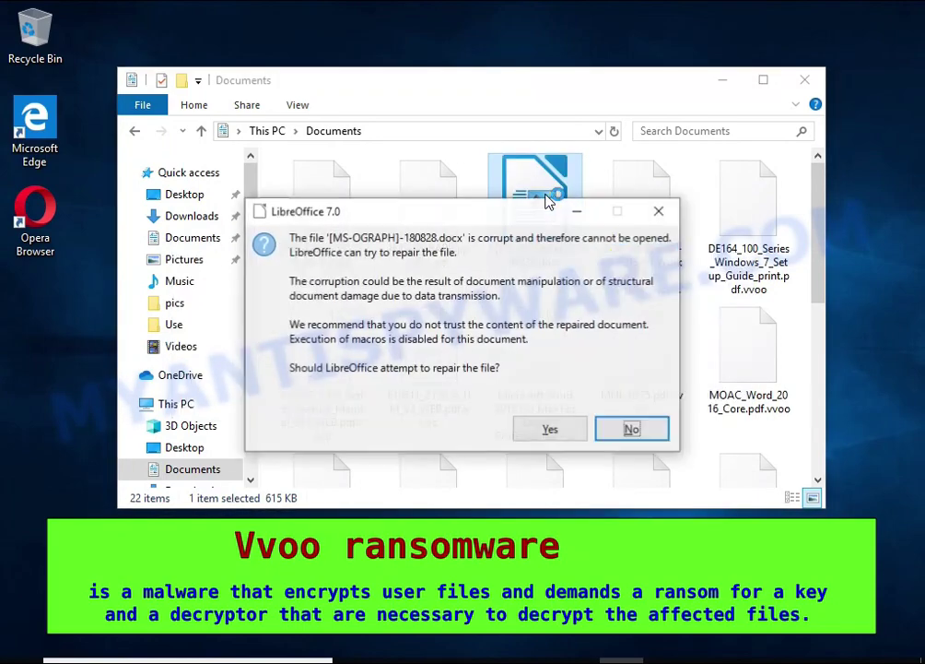
pyautogui.moveTo(467, 237); pyautogui.dragTo(480, 263)
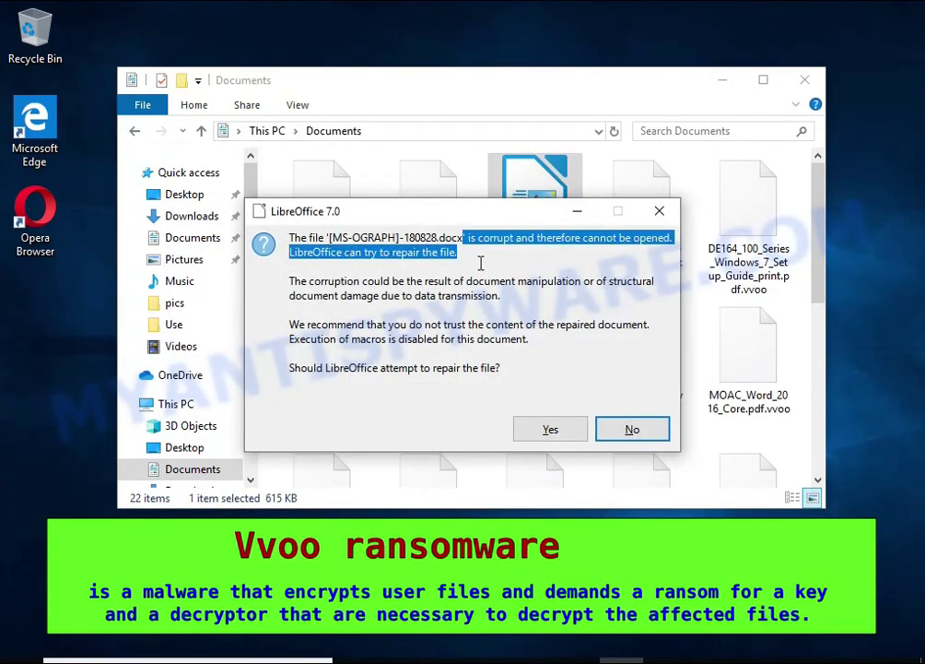
pyautogui.click(526, 426)
pyautogui.moveTo(464, 302); pyautogui.dragTo(493, 352)
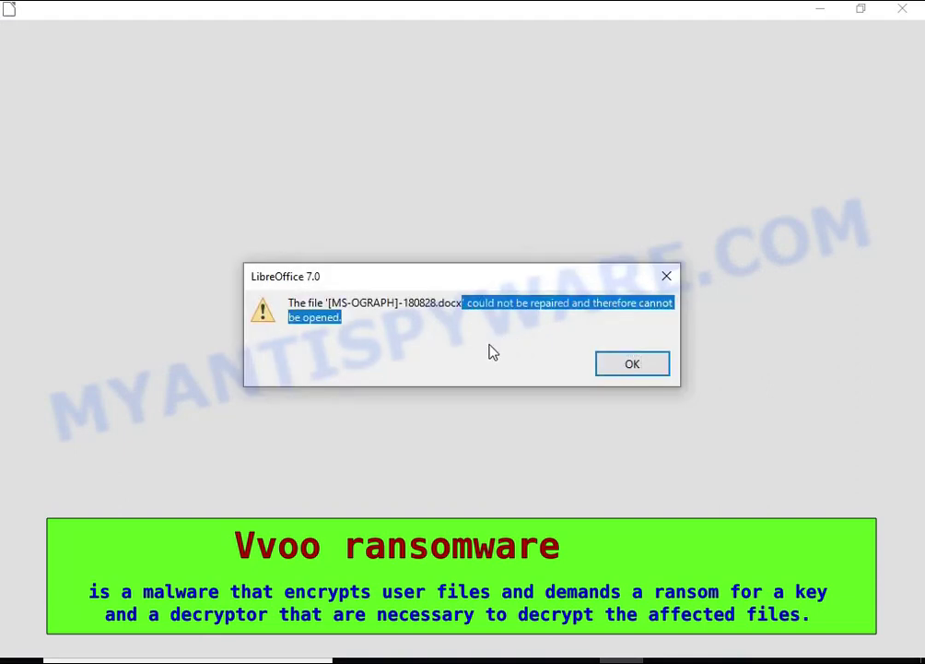
pyautogui.click(632, 364)
# Step: Rename [MS-OGRAPH].pdf.vvoo in the Documents folder to [MS-OGRAPH].pdf, accepting the extension change
pyautogui.click(426, 182)
pyautogui.rightClick(425, 178)
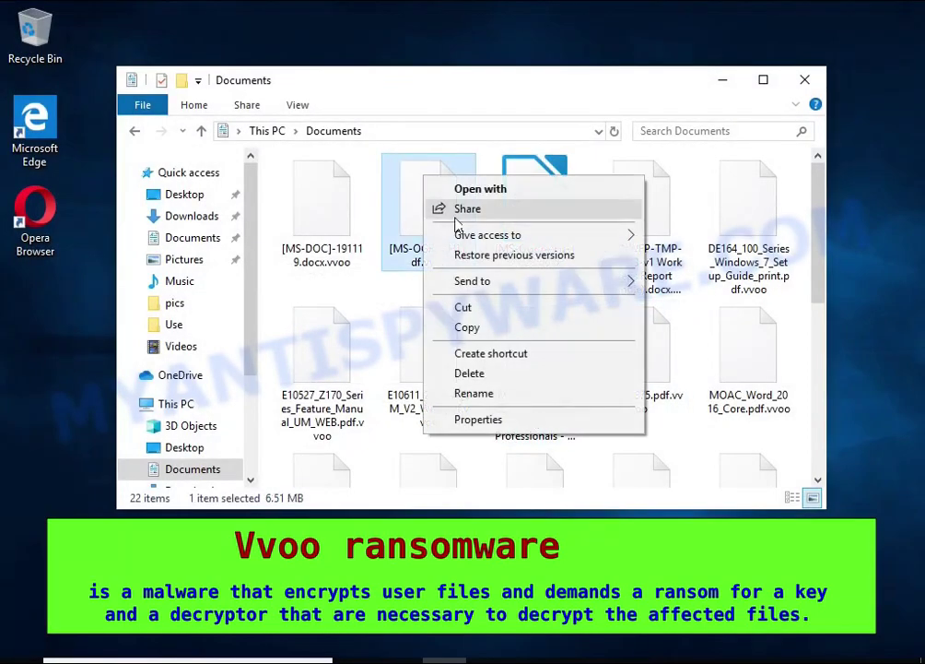
pyautogui.click(474, 393)
pyautogui.press('End')
pyautogui.press('BackSpace')
pyautogui.press('BackSpace')
pyautogui.press('BackSpace')
pyautogui.press('BackSpace')
pyautogui.press('BackSpace')
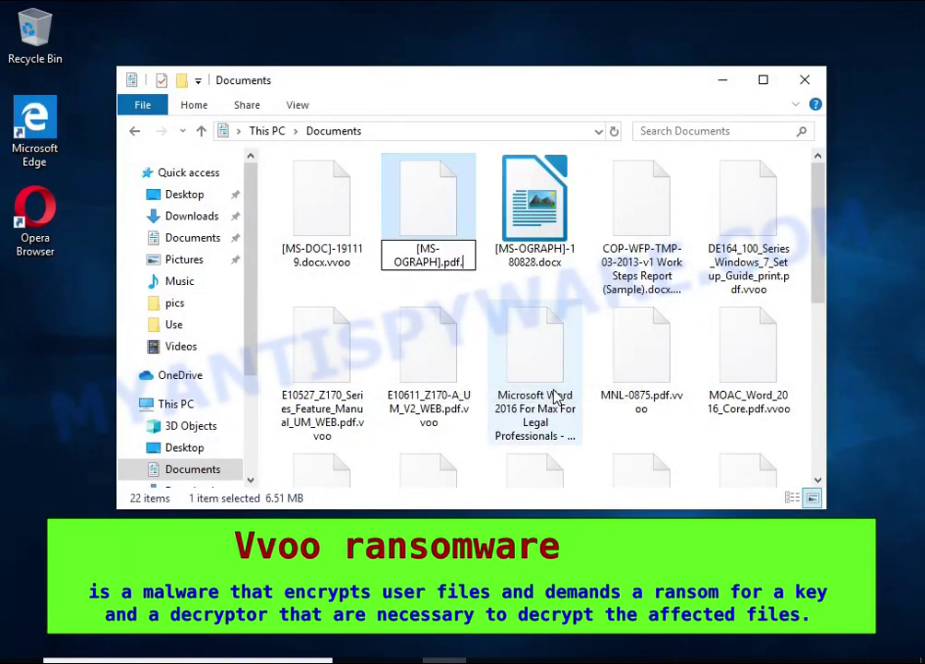
pyautogui.press('Return')
pyautogui.click(541, 343)
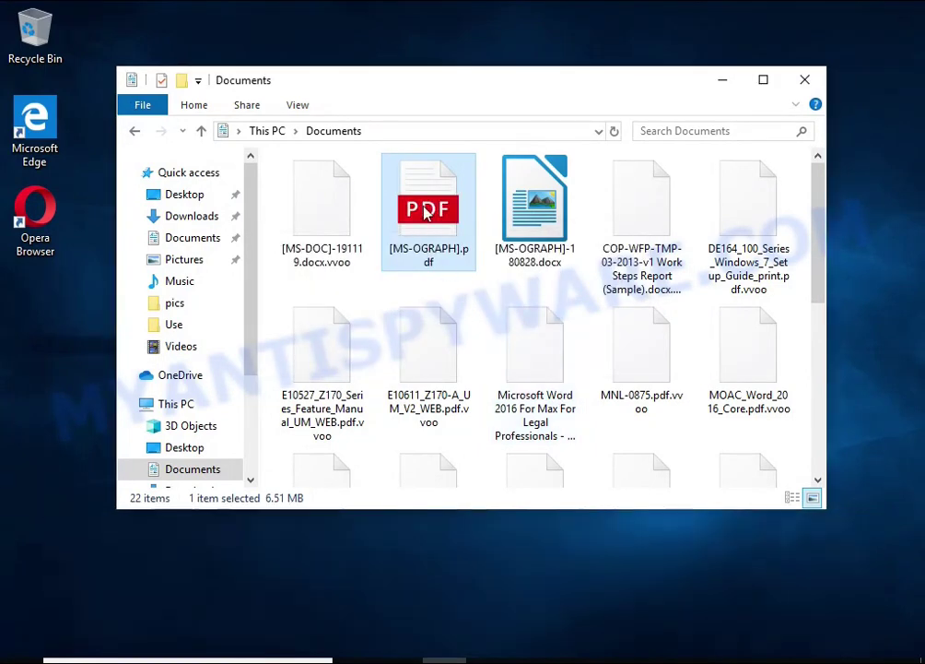
# Step: Open the renamed [MS-OGRAPH].pdf to check its contents, and close the viewer
pyautogui.doubleClick(433, 212)
pyautogui.click(433, 281)
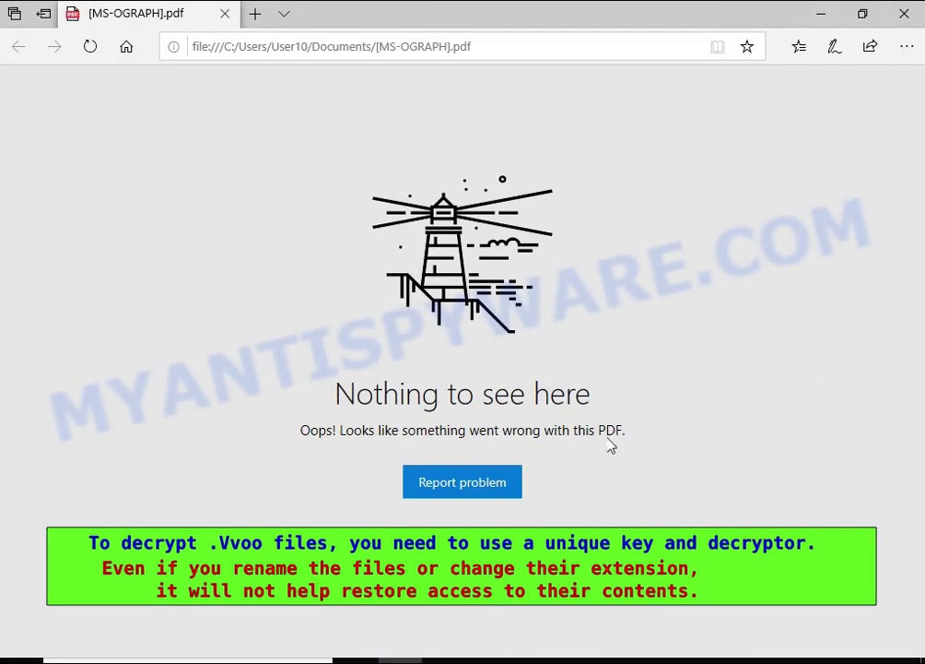
pyautogui.click(904, 13)
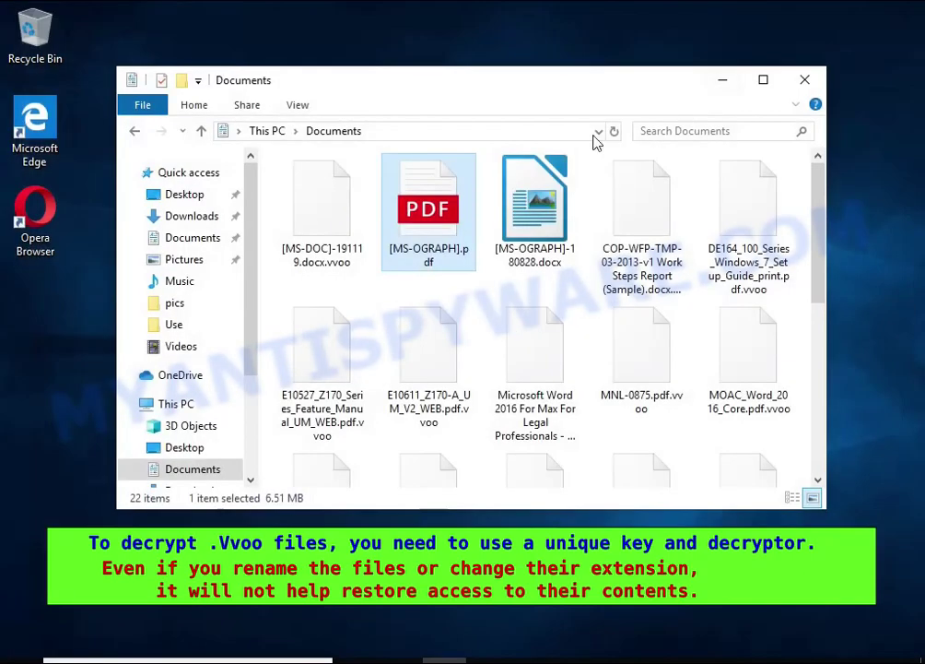
# Step: Go to the Pictures folder and try to open Desert.jpg.vvoo, dismissing the app choice
pyautogui.click(180, 262)
pyautogui.doubleClick(661, 219)
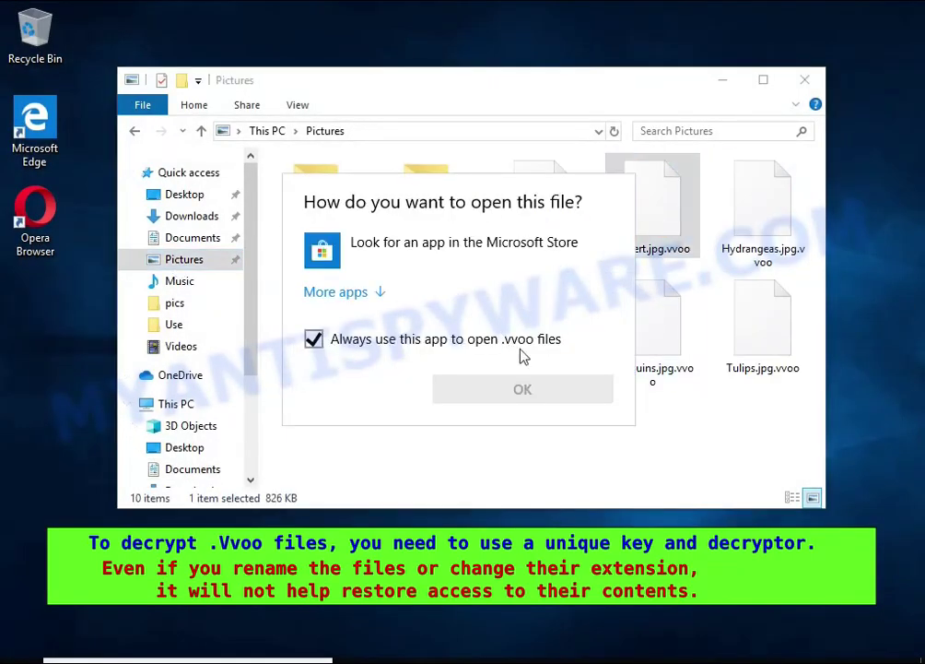
pyautogui.click(522, 166)
# Step: Rename the encrypted Chrysanthemum picture to Chrysanthemum.jpg by removing its .vvoo extension, accepting the extension change
pyautogui.rightClick(525, 160)
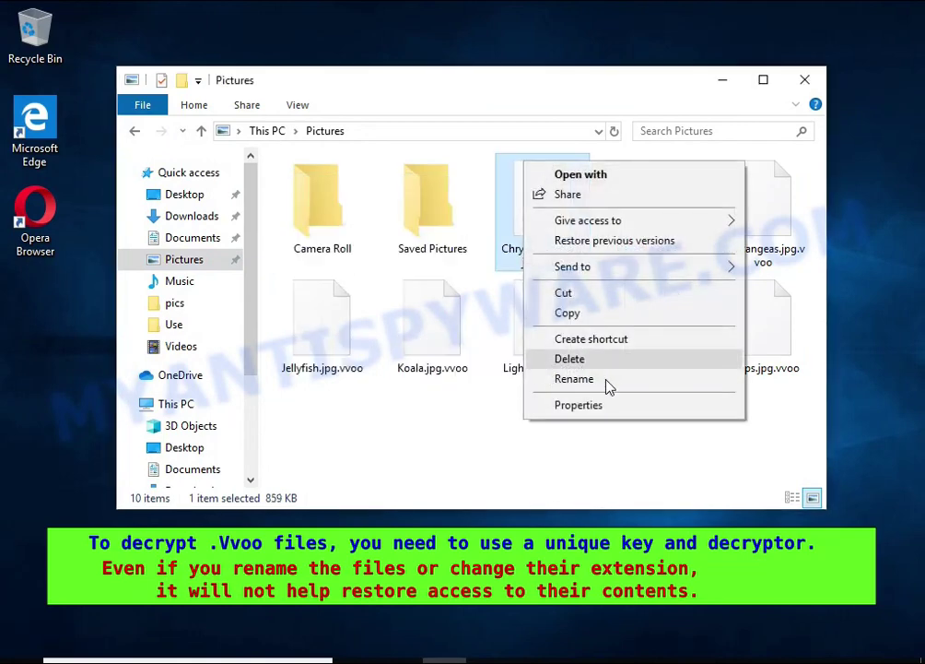
pyautogui.click(606, 384)
pyautogui.press('End')
pyautogui.press('BackSpace')
pyautogui.press('BackSpace')
pyautogui.press('Return')
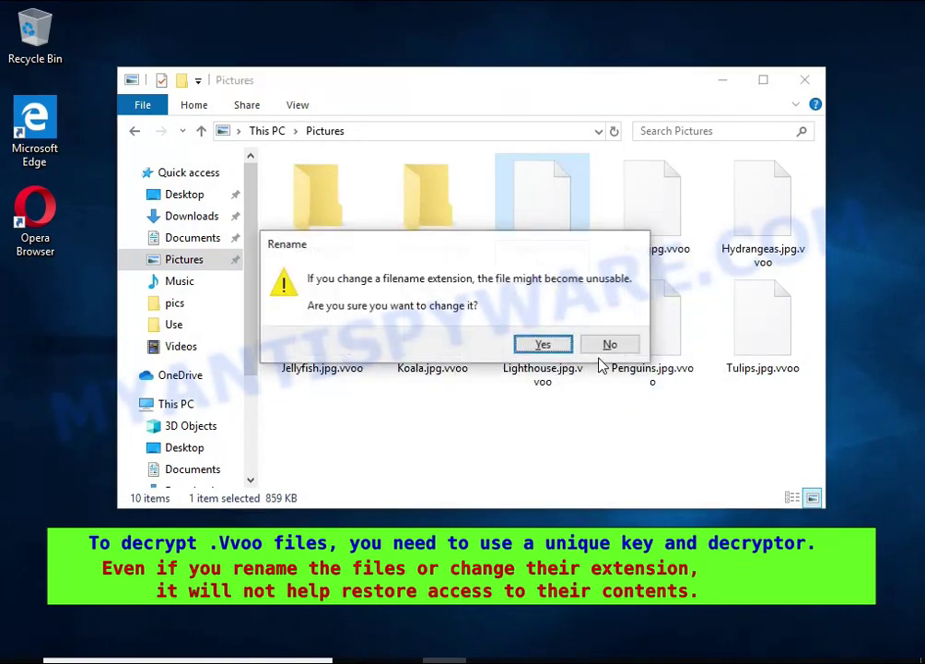
pyautogui.click(542, 344)
# Step: Open Chrysanthemum.jpg with Photos to check the image, and close the viewer
pyautogui.doubleClick(532, 204)
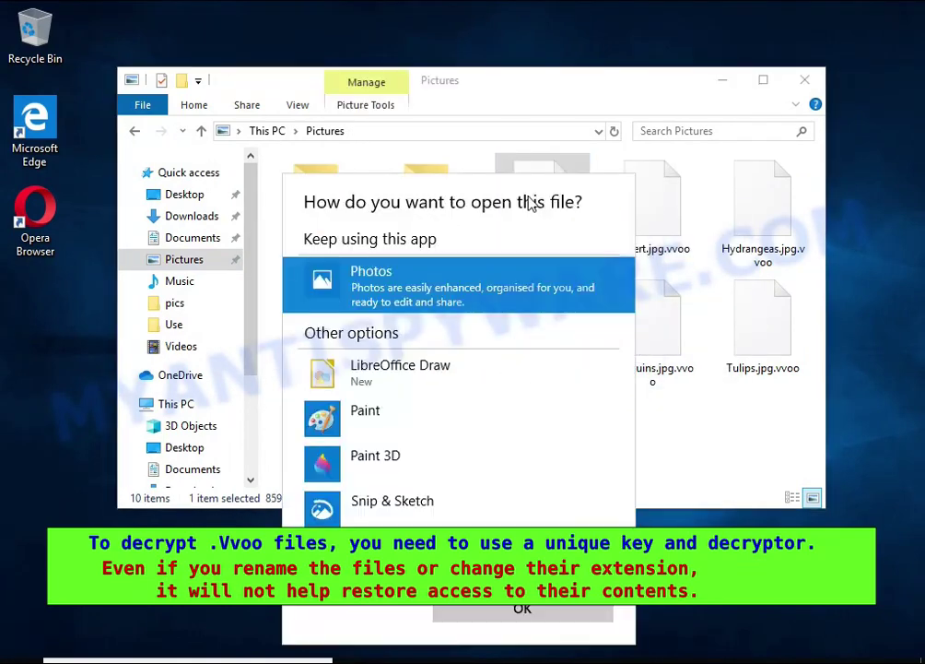
pyautogui.doubleClick(472, 290)
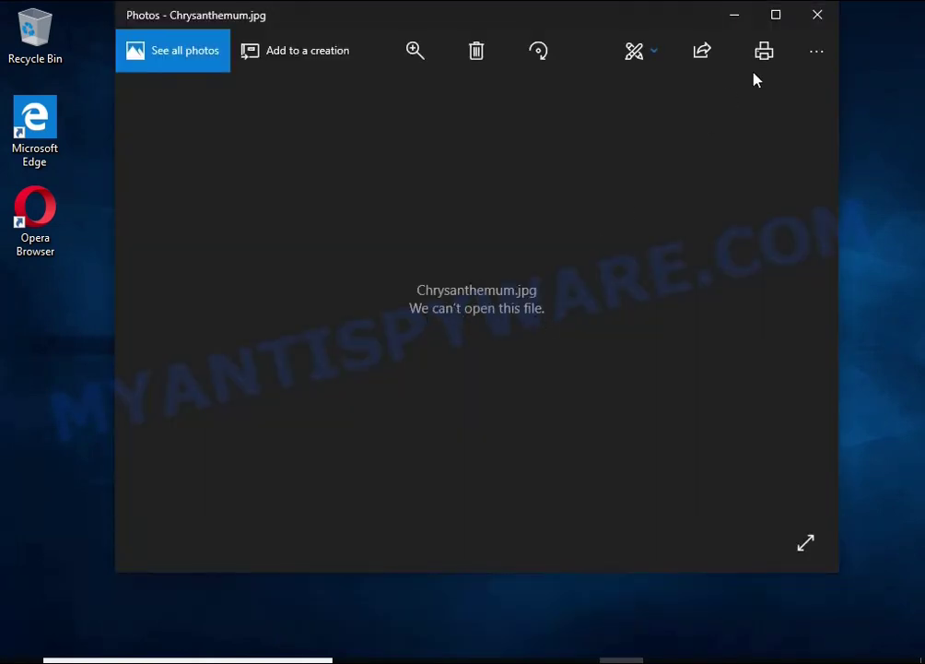
pyautogui.click(818, 15)
# Step: Browse to C:\Users\User10 and open the ransom note _readme.txt
pyautogui.click(185, 405)
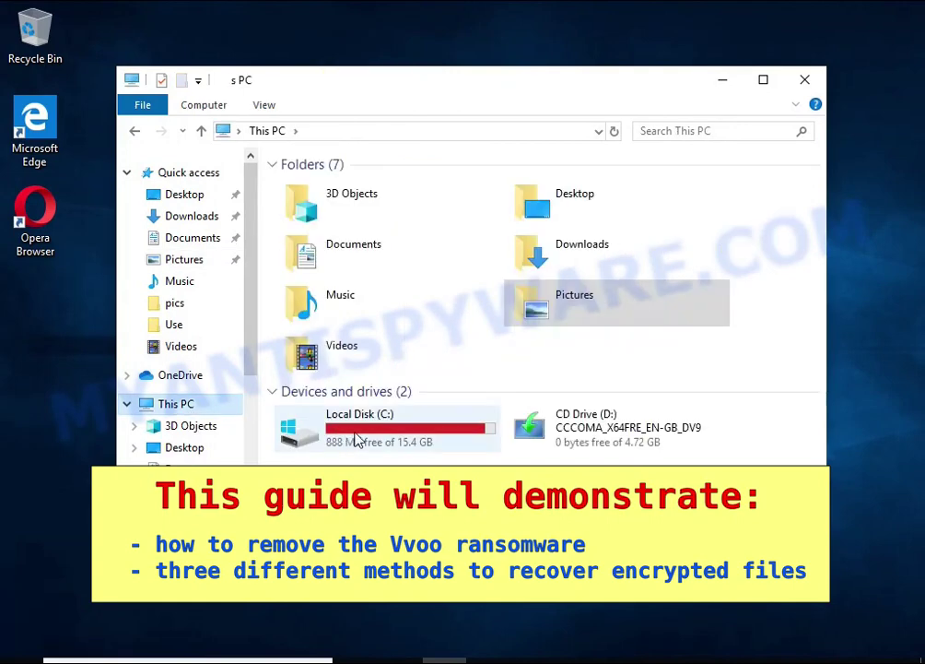
pyautogui.doubleClick(355, 435)
pyautogui.doubleClick(345, 281)
pyautogui.doubleClick(313, 203)
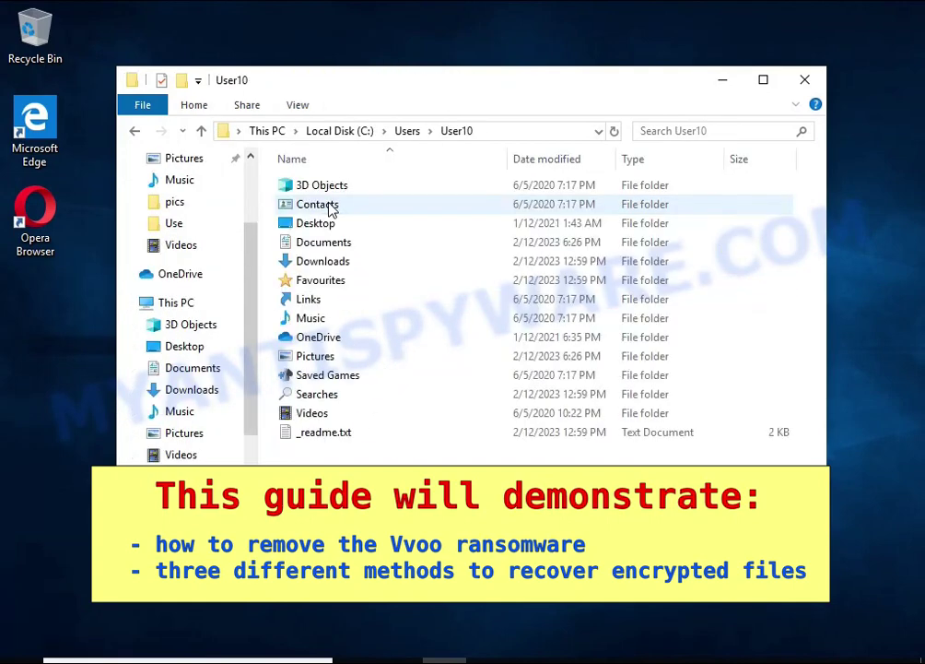
pyautogui.click(362, 432)
pyautogui.doubleClick(453, 435)
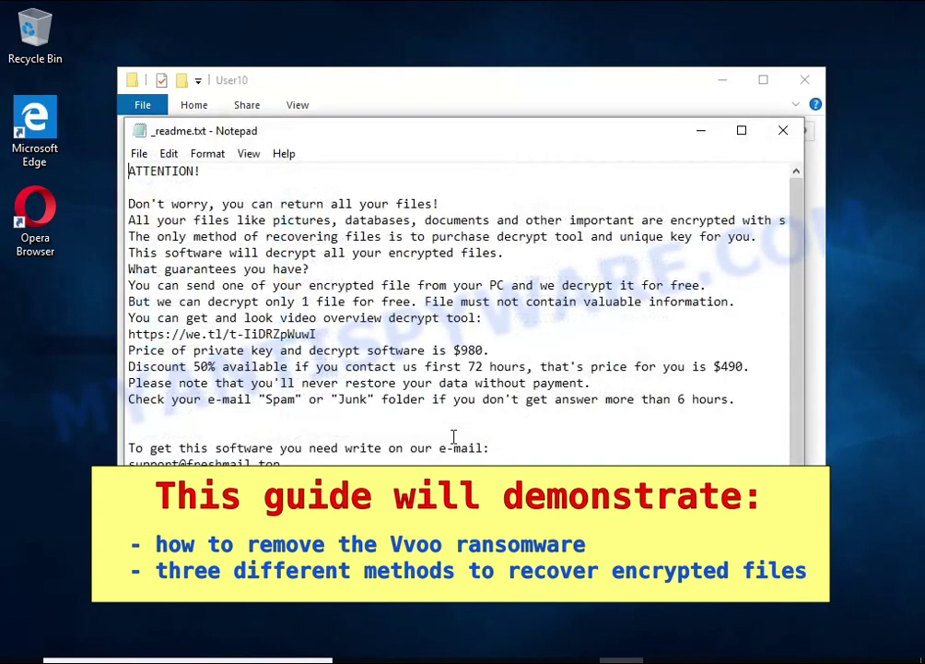
# Step: Examine the ransom note's line about encrypted files, and close the note and the folder window
pyautogui.moveTo(128, 219); pyautogui.dragTo(752, 221)
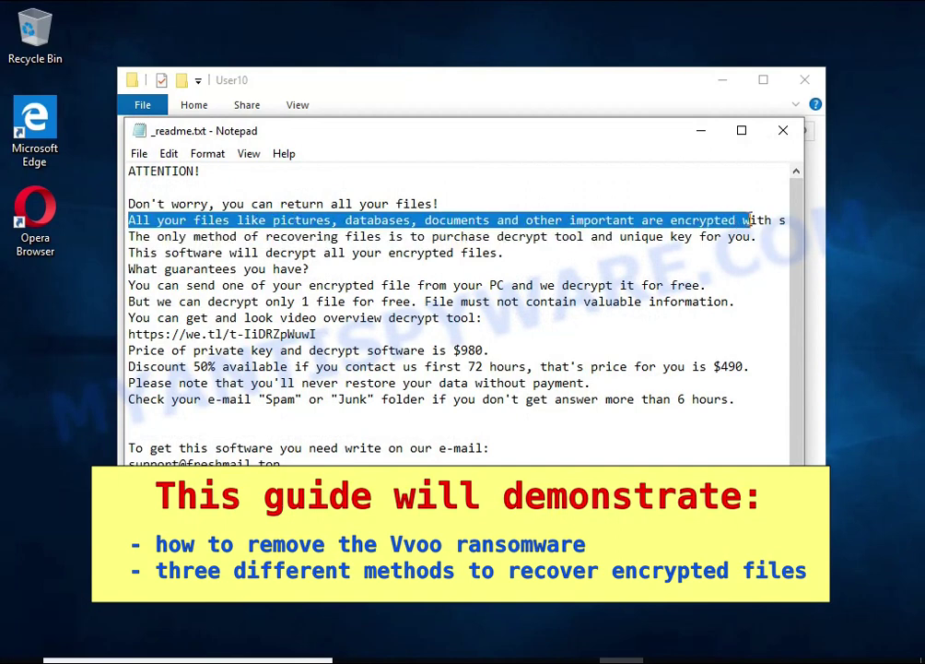
pyautogui.doubleClick(733, 220)
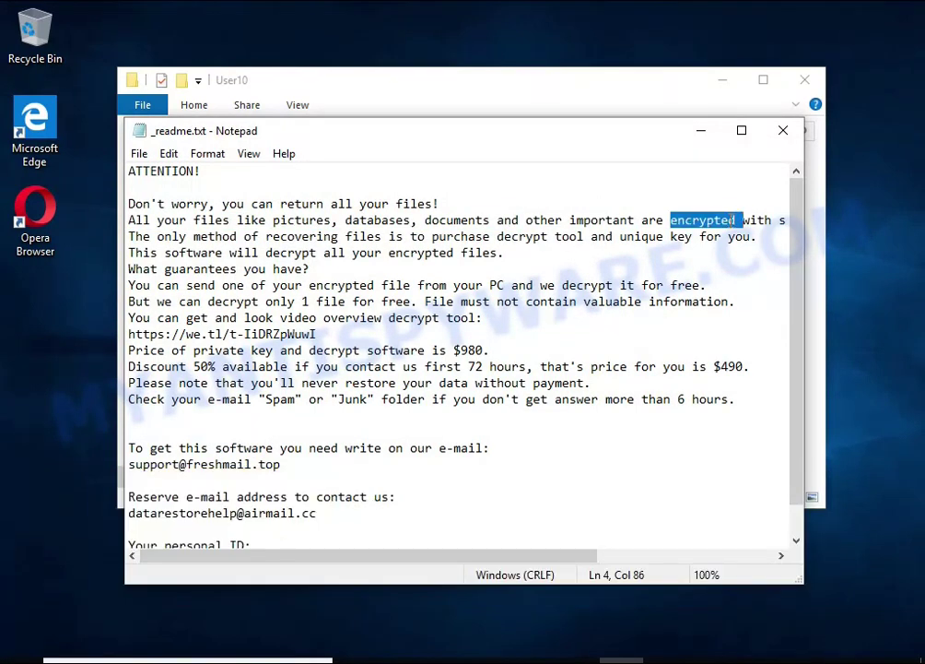
pyautogui.click(783, 130)
pyautogui.click(805, 80)
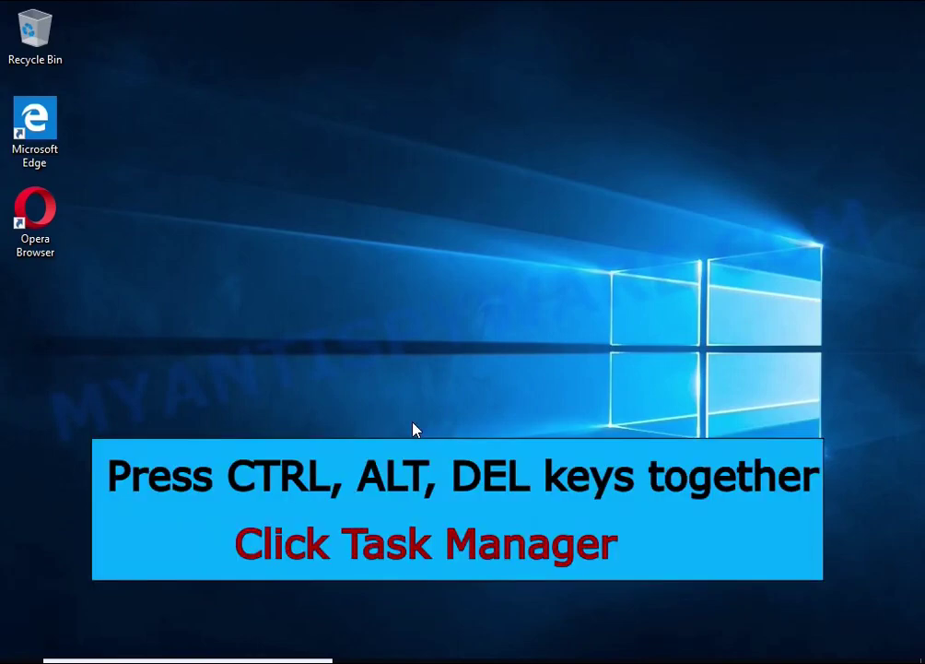
# Step: End the DB07.exe (32 bit) process in Task Manager and check the rest of the process list for suspicious entries
pyautogui.hotkey('ctrl', 'alt', 'Delete')
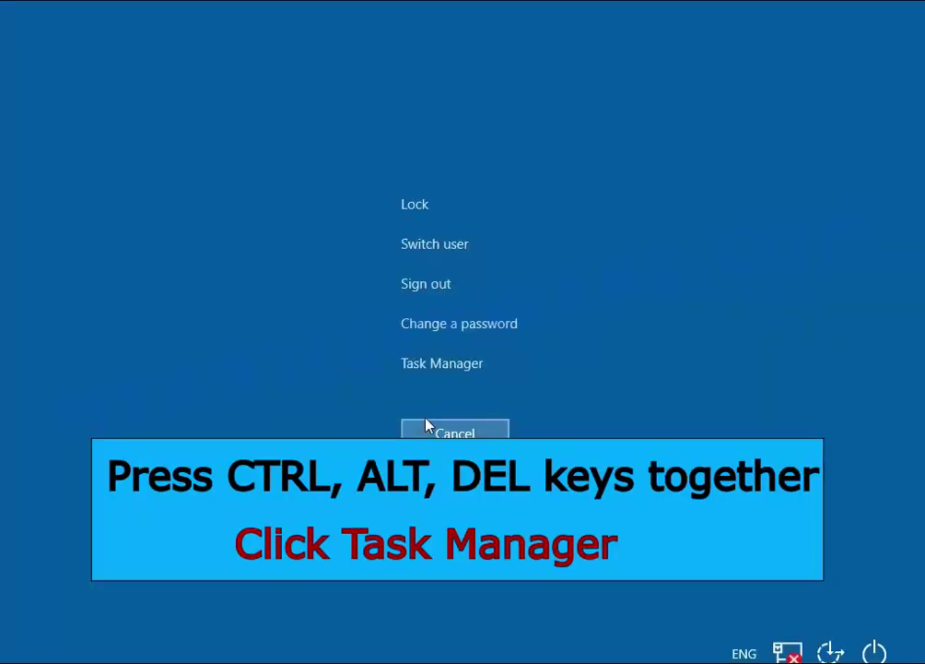
pyautogui.click(473, 373)
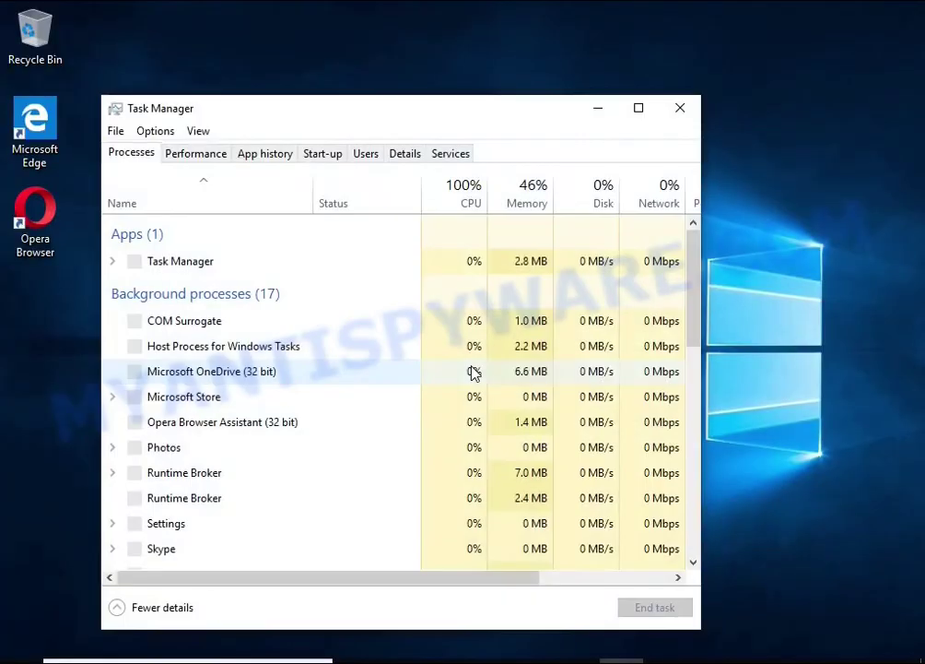
pyautogui.scroll(-1, 343, 341)
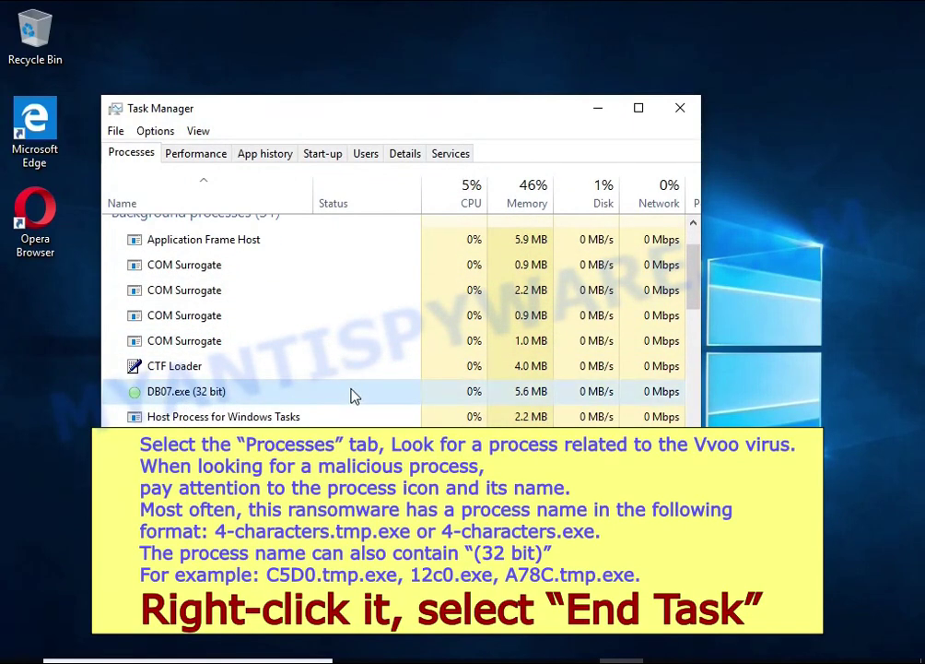
pyautogui.rightClick(359, 399)
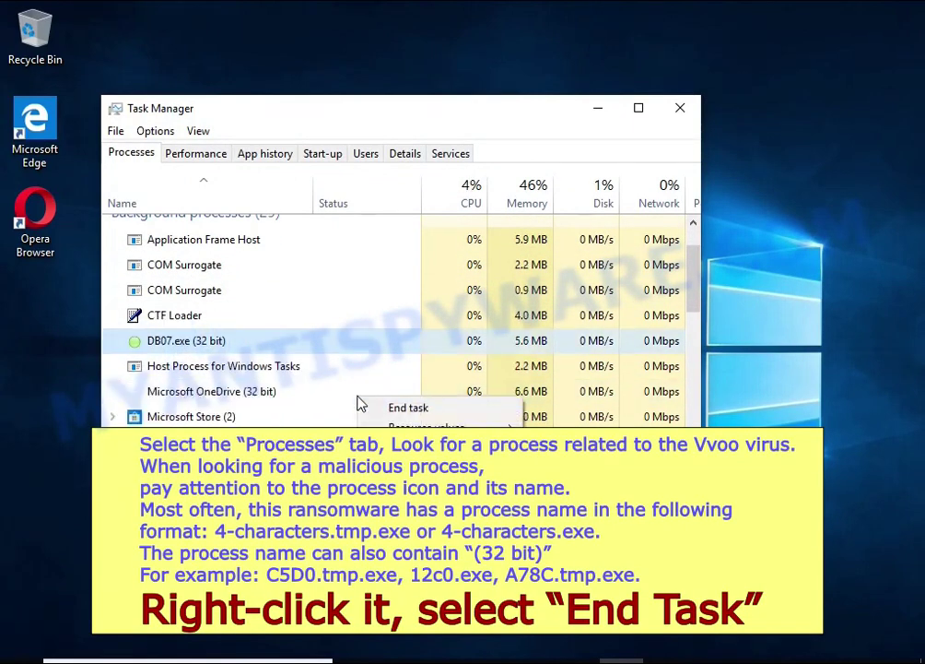
pyautogui.click(472, 412)
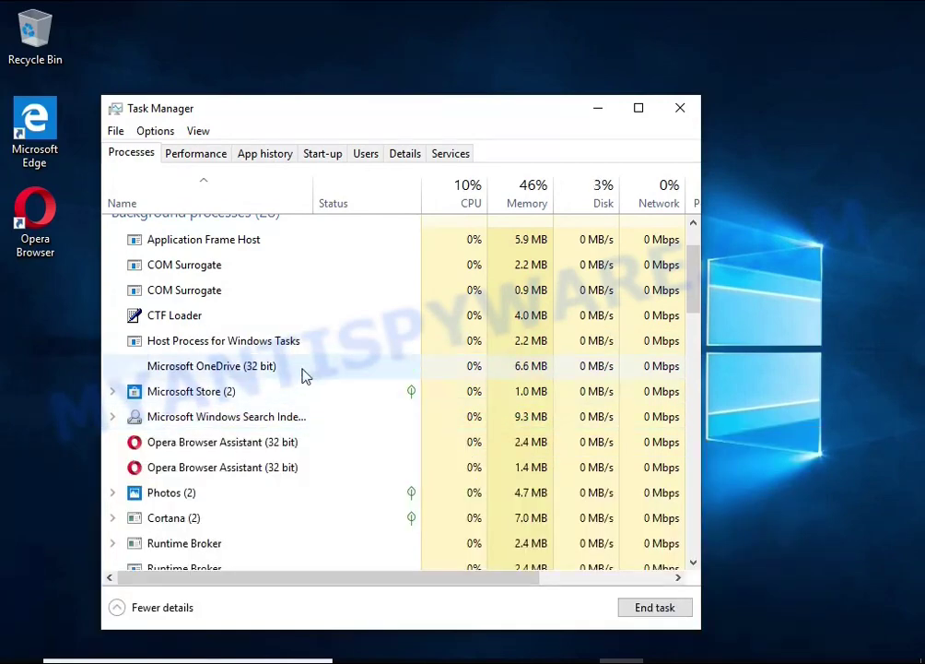
pyautogui.scroll(-2, 284, 371)
pyautogui.scroll(-7, 283, 371)
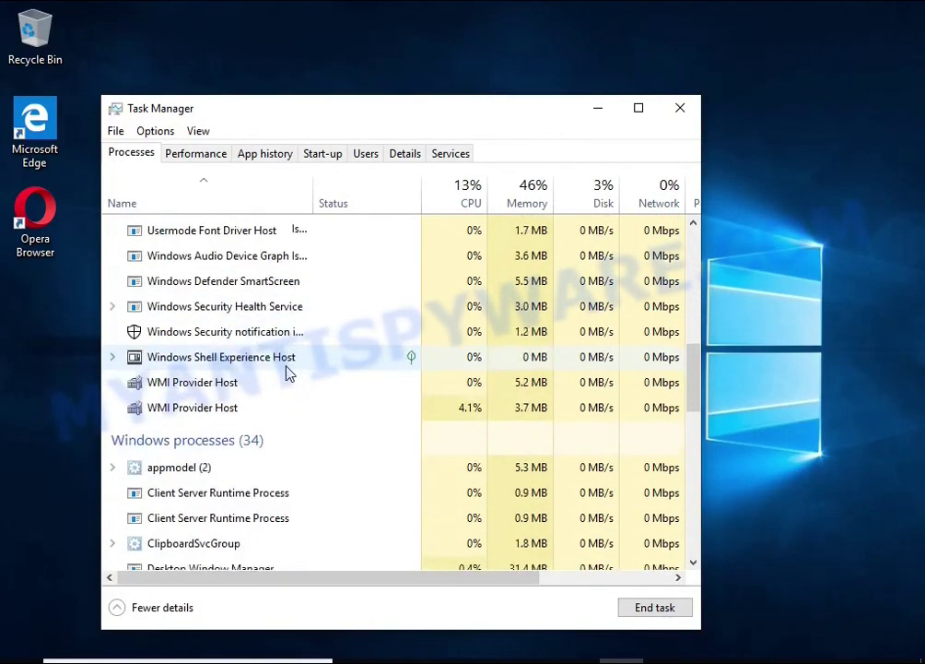
pyautogui.scroll(-10, 281, 367)
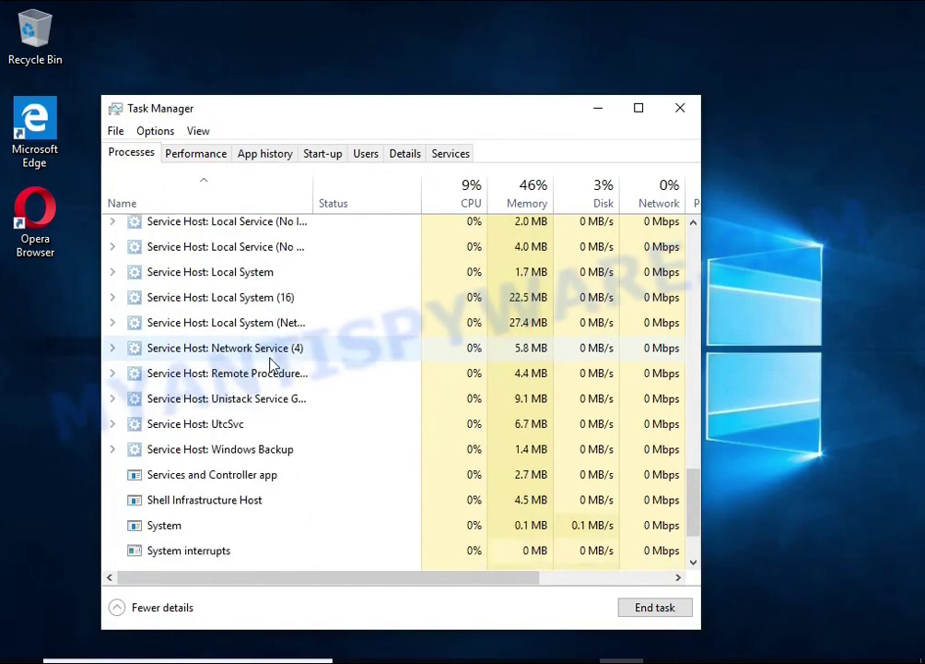
pyautogui.scroll(7, 275, 361)
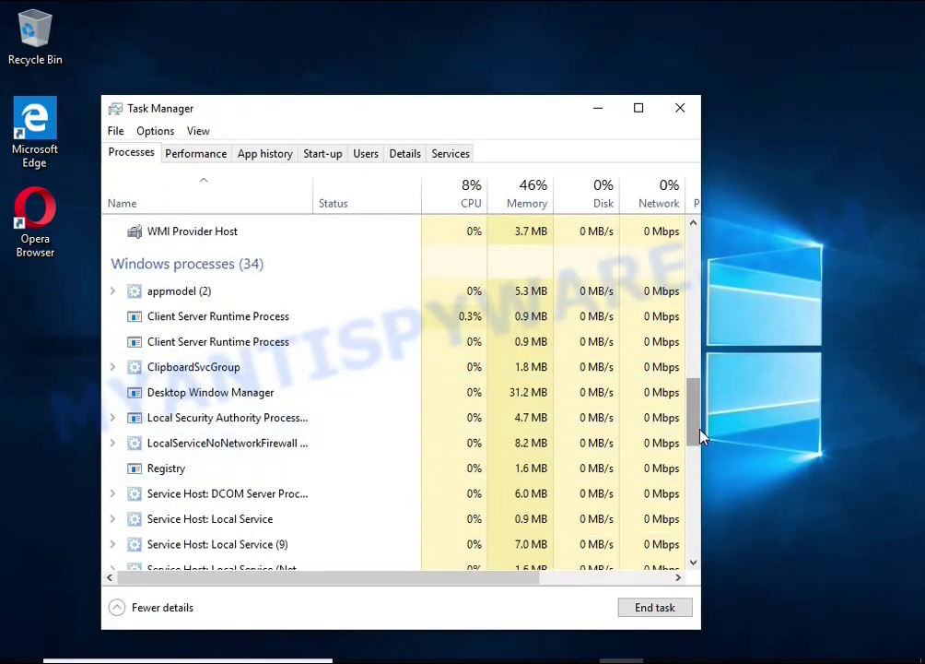
pyautogui.moveTo(698, 431); pyautogui.dragTo(705, 249)
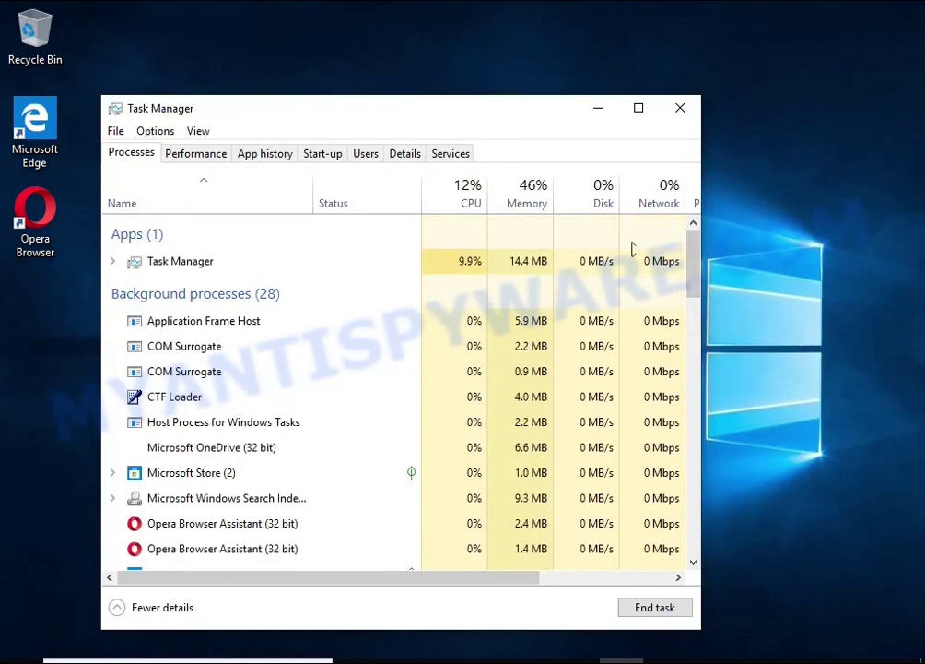
# Step: Disable the DB07.exe start-up entry and close Task Manager
pyautogui.click(322, 154)
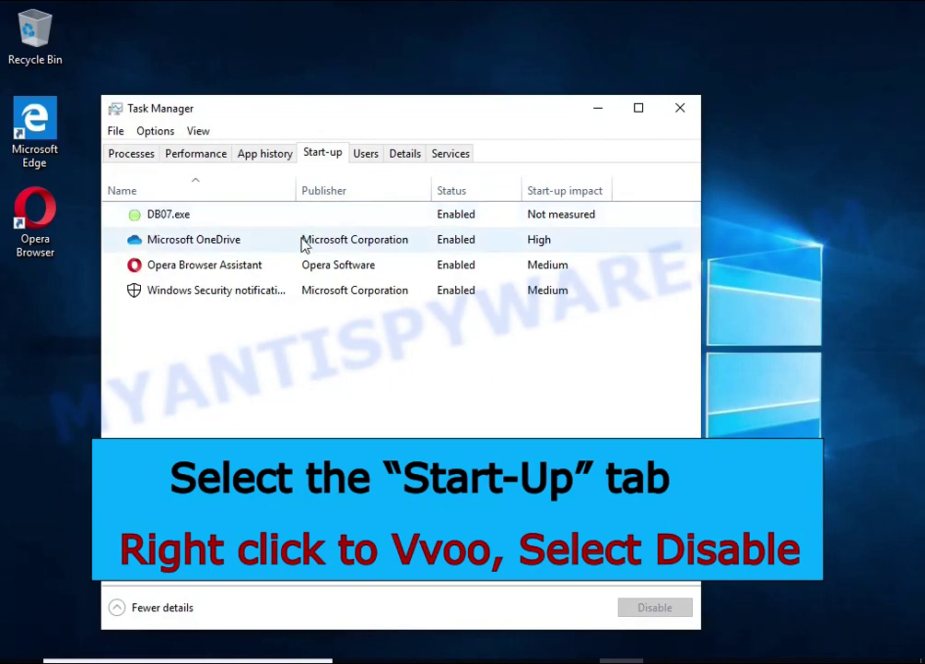
pyautogui.rightClick(503, 223)
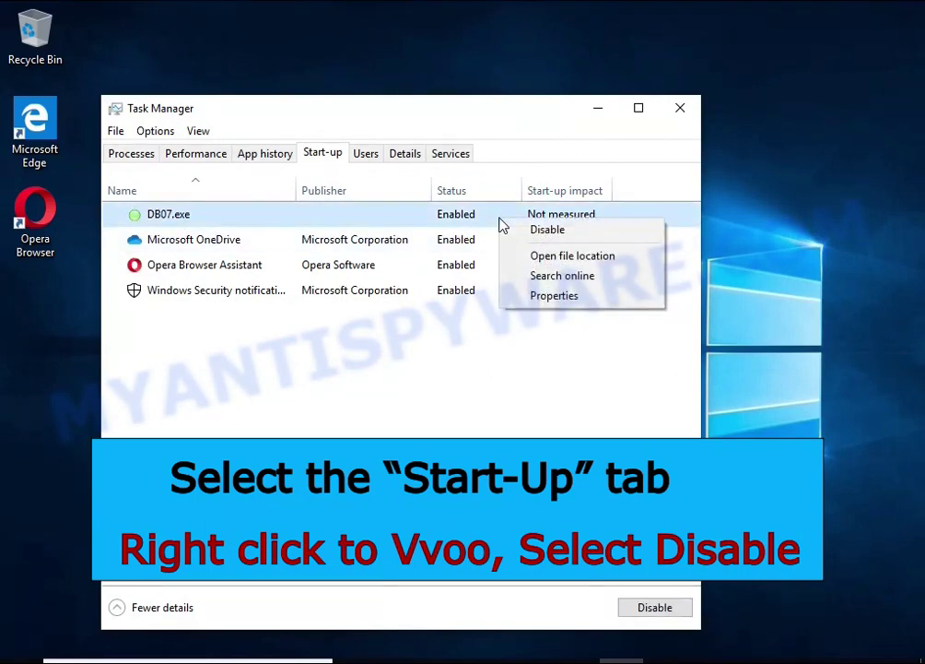
pyautogui.click(616, 240)
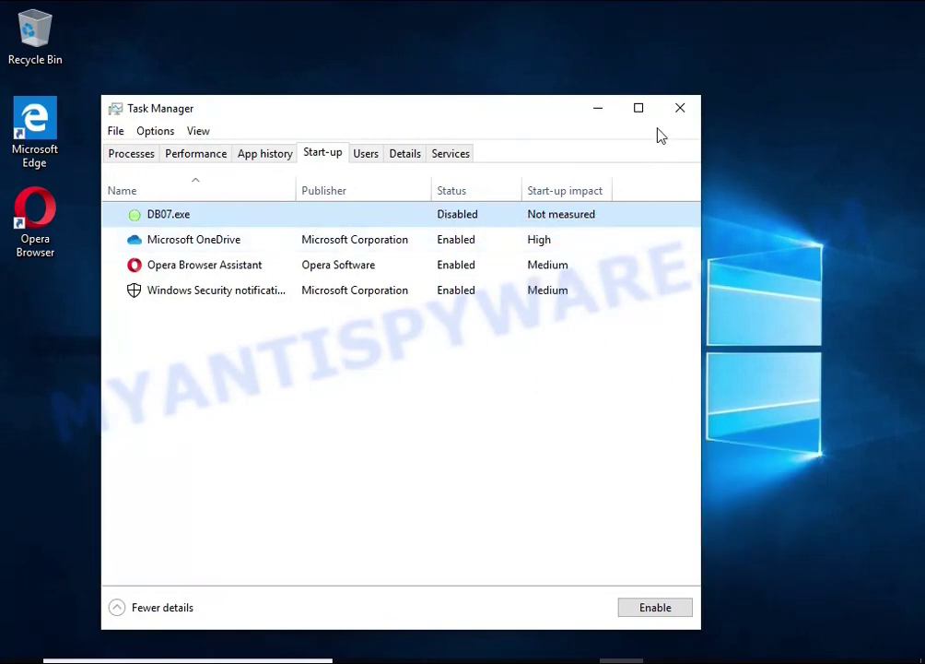
pyautogui.click(679, 109)
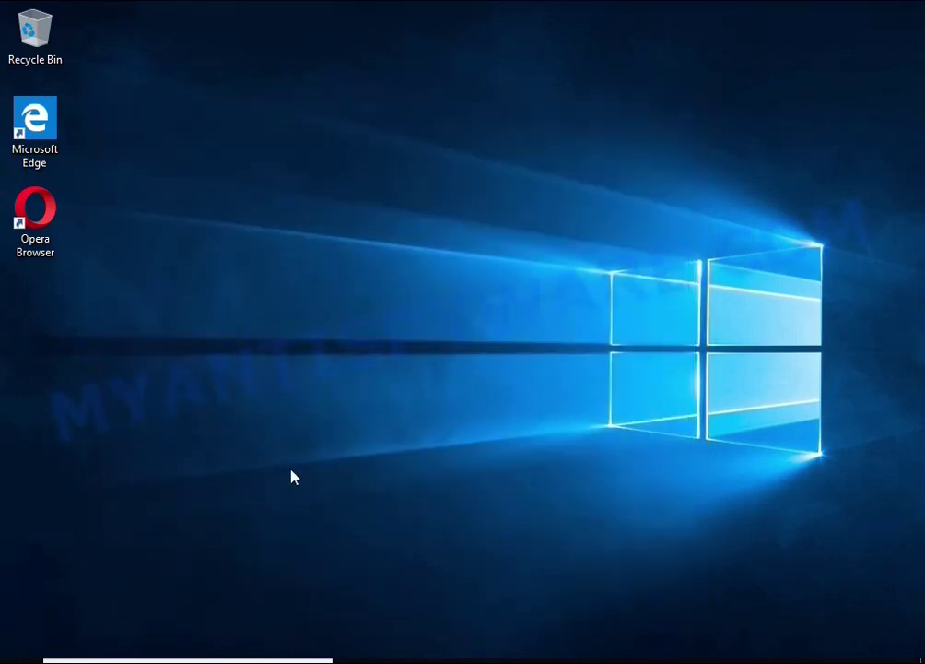
# Step: Search Windows for "task she" and open Task Scheduler
pyautogui.press('super+s')
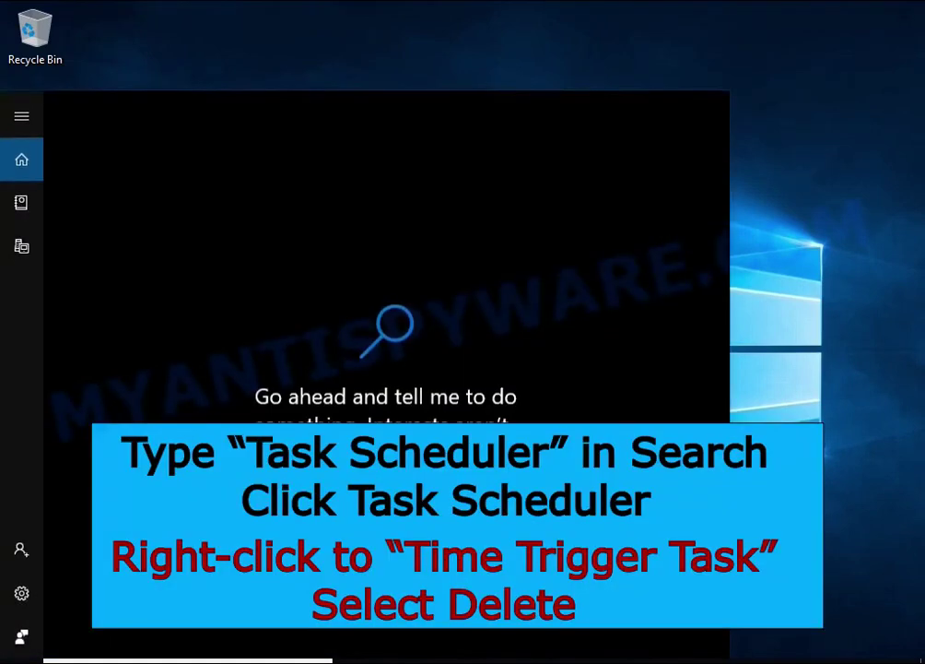
pyautogui.write('task she')
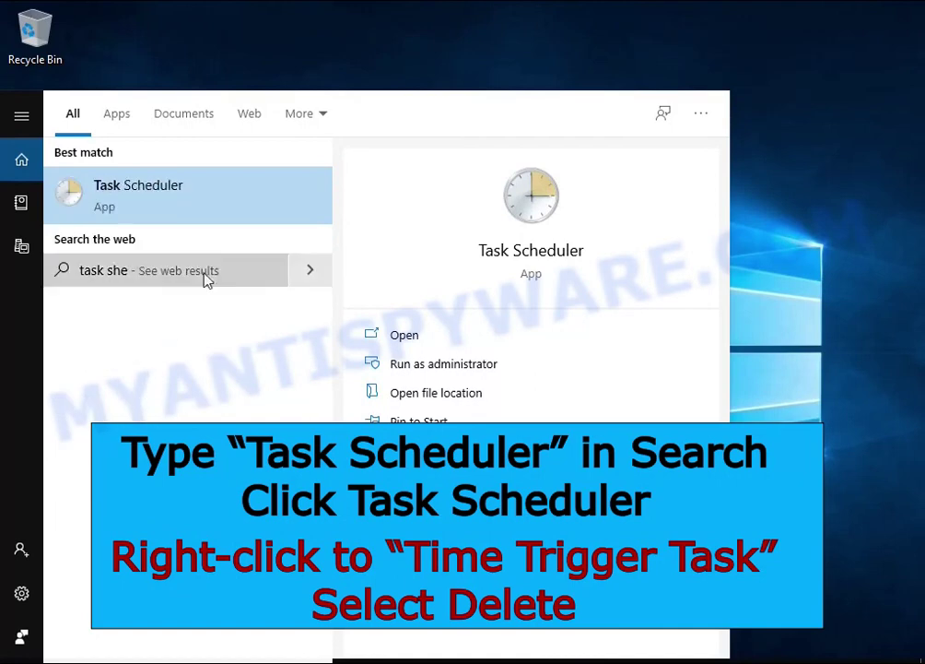
pyautogui.click(224, 212)
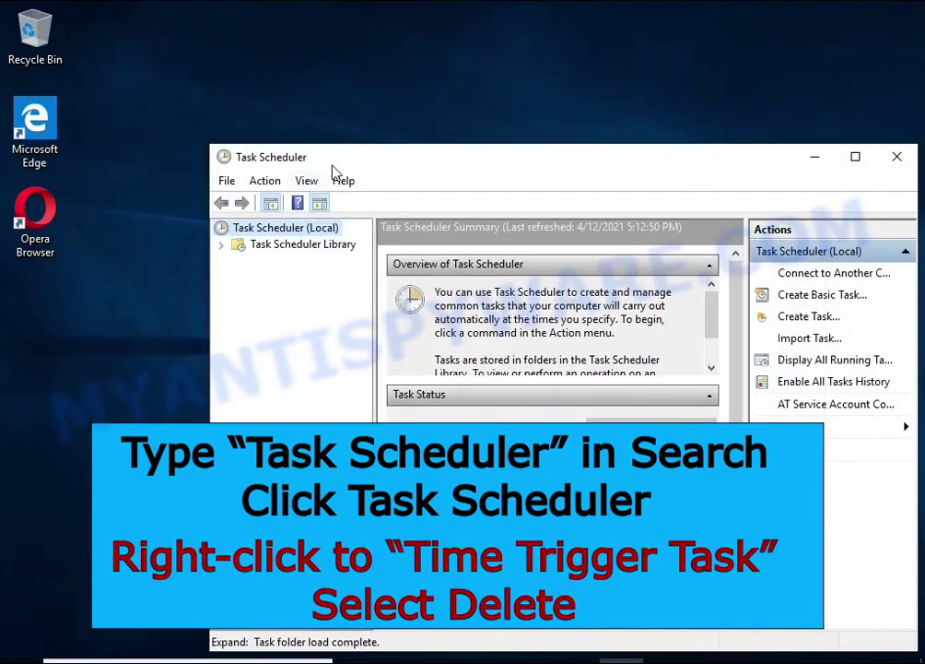
# Step: Delete the Time Trigger Task from the Task Scheduler Library and close Task Scheduler
pyautogui.moveTo(337, 155); pyautogui.dragTo(278, 96)
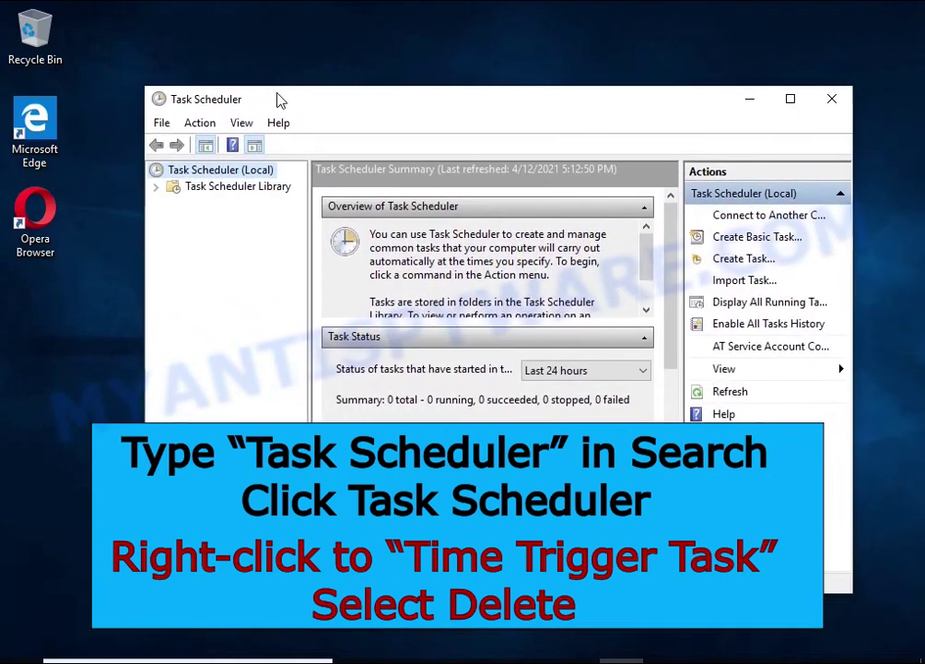
pyautogui.click(268, 186)
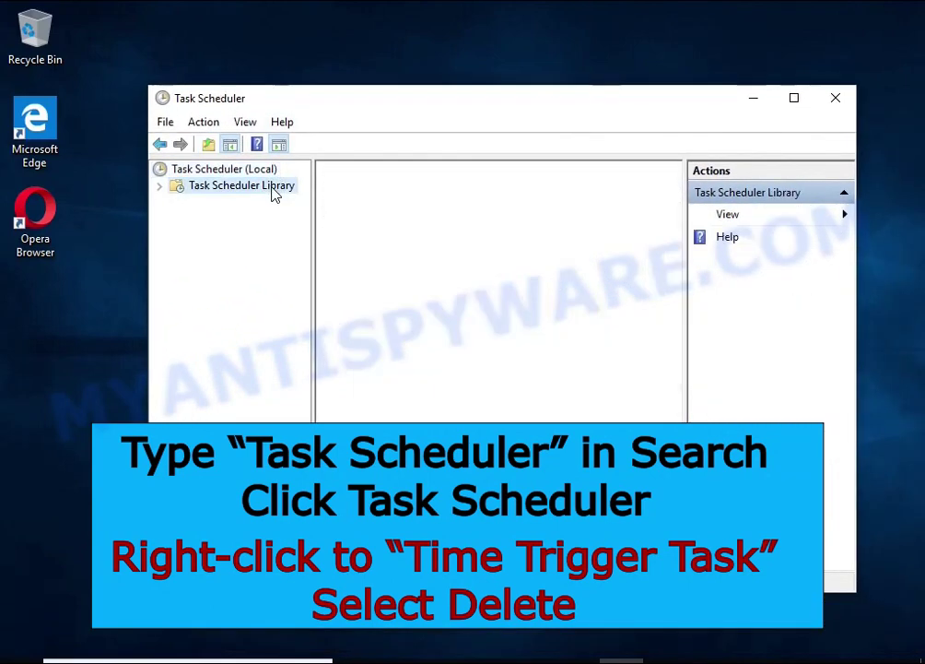
pyautogui.click(599, 248)
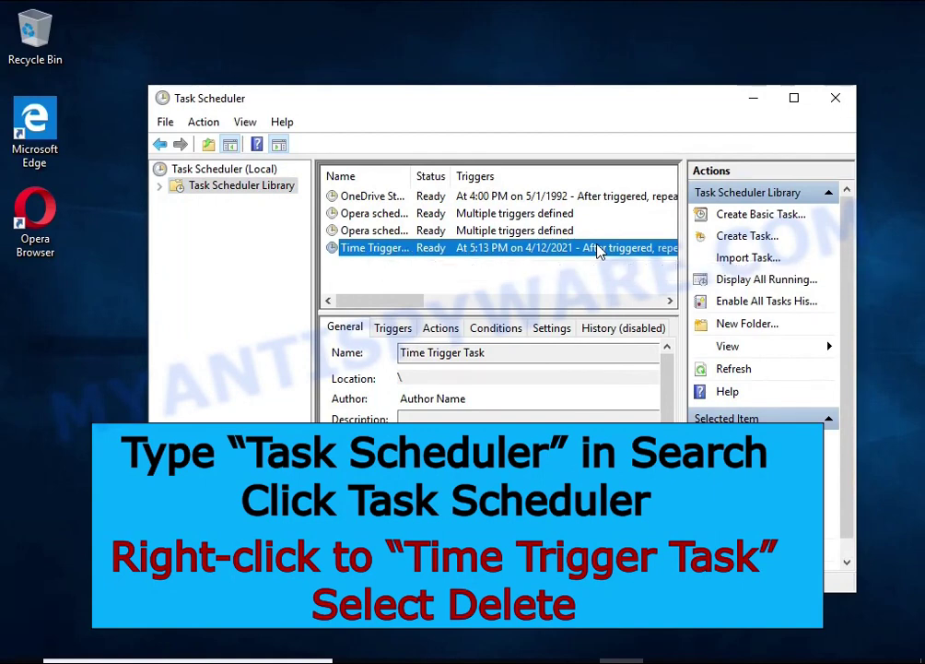
pyautogui.rightClick(599, 249)
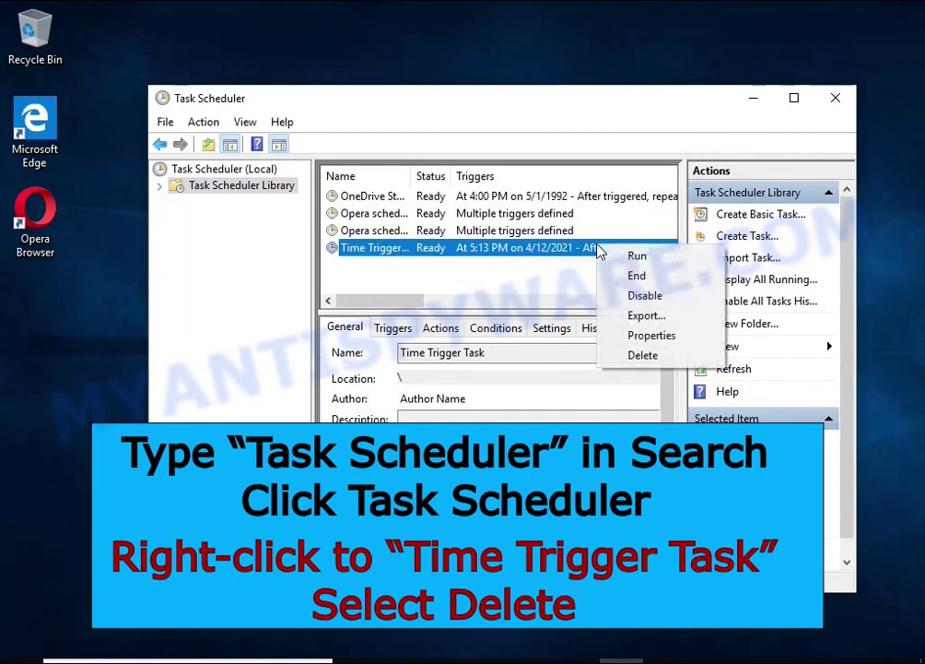
pyautogui.click(679, 360)
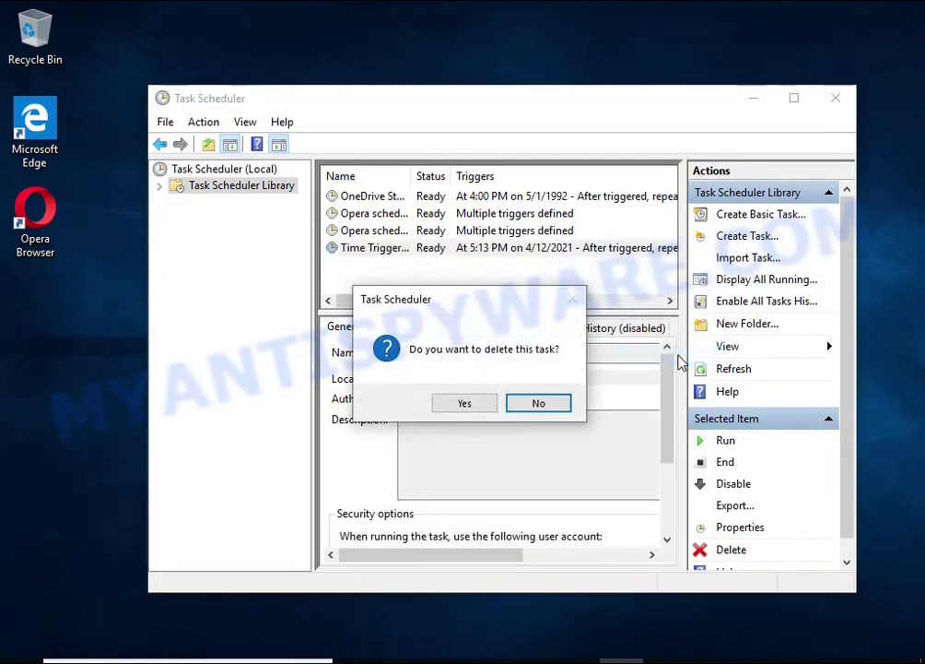
pyautogui.click(466, 411)
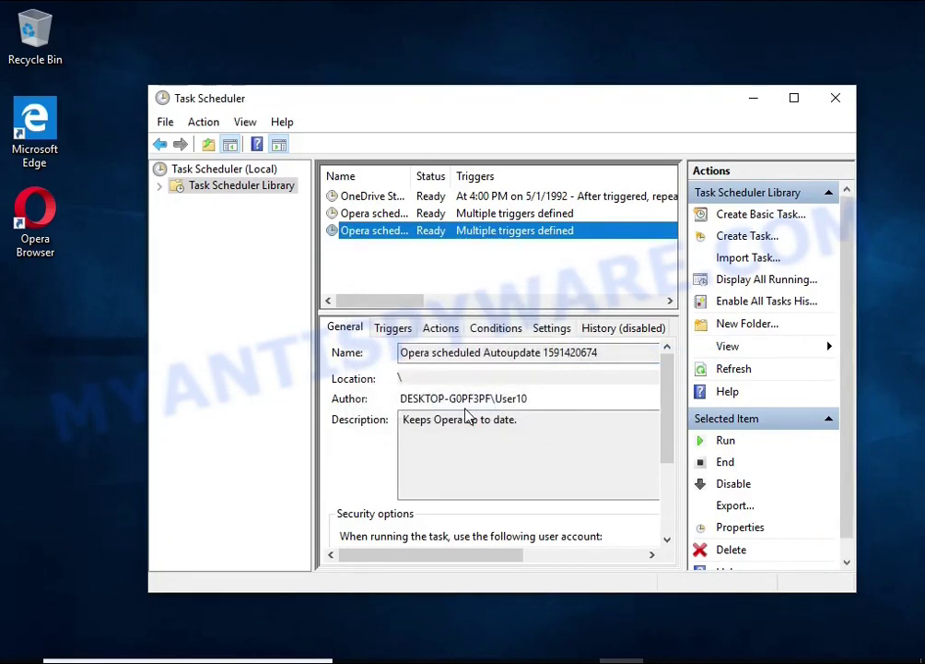
pyautogui.click(836, 104)
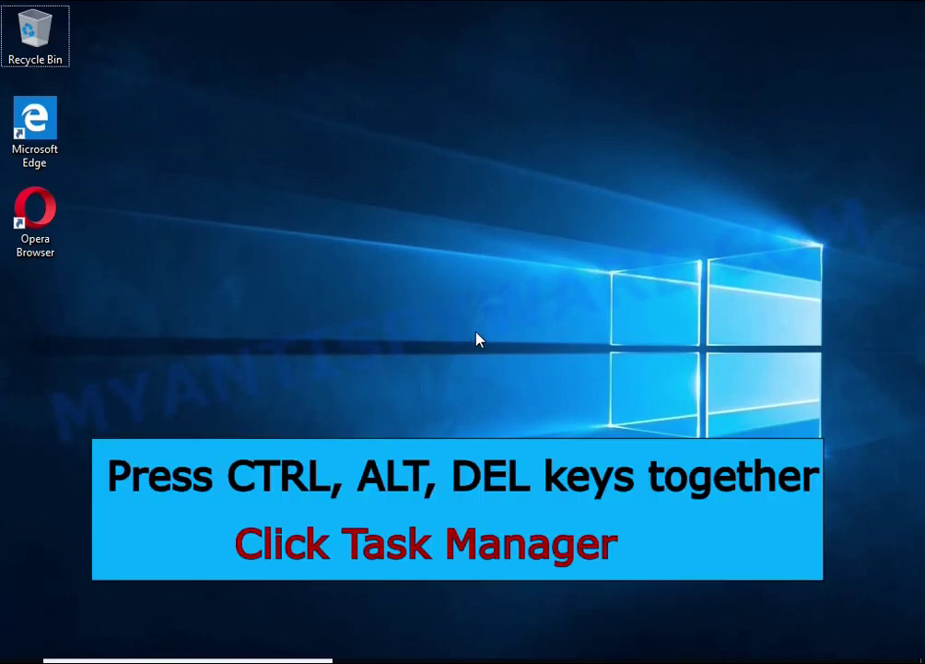
# Step: Open the file location of the DB07.exe start-up entry from Task Manager, and close Task Manager
pyautogui.hotkey('ctrl', 'alt', 'Delete')
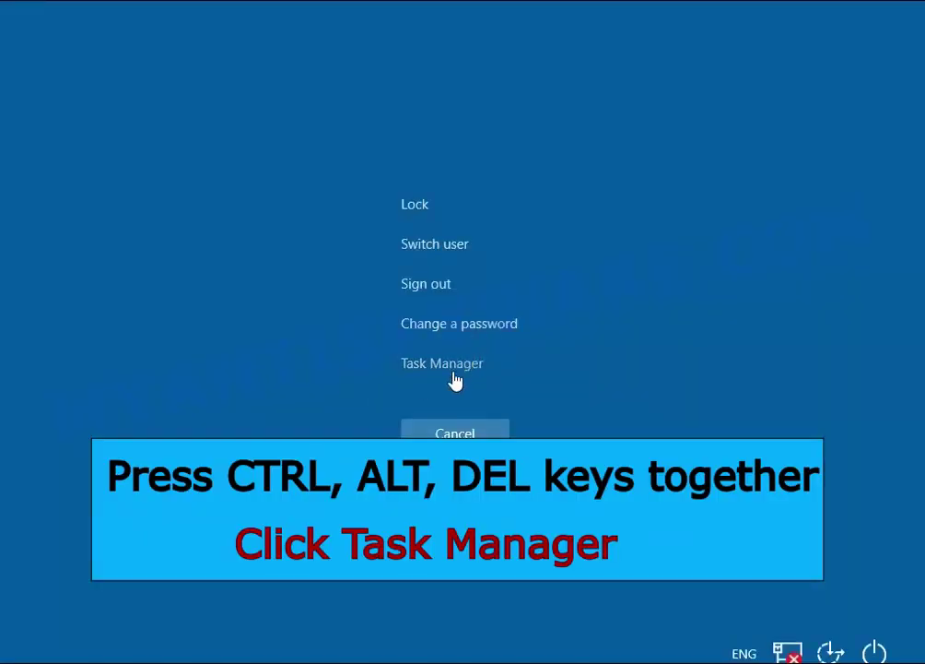
pyautogui.click(454, 368)
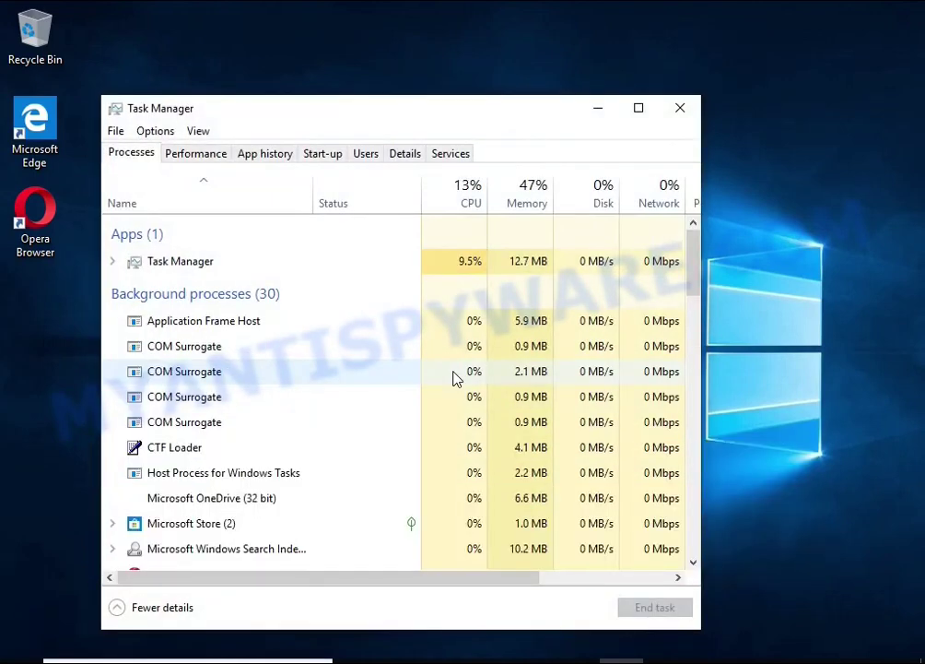
pyautogui.click(328, 155)
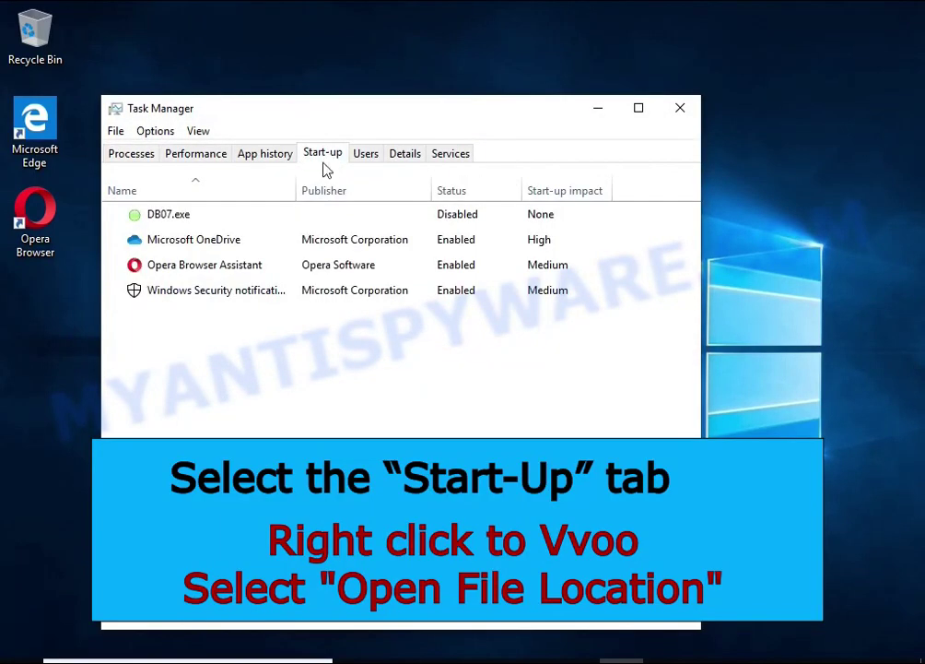
pyautogui.click(504, 213)
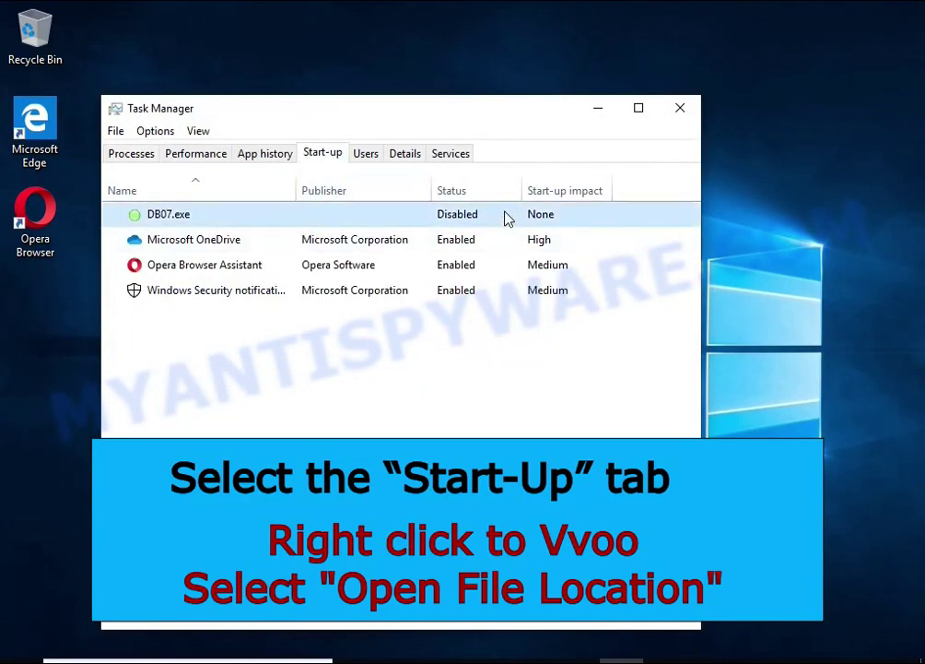
pyautogui.rightClick(504, 213)
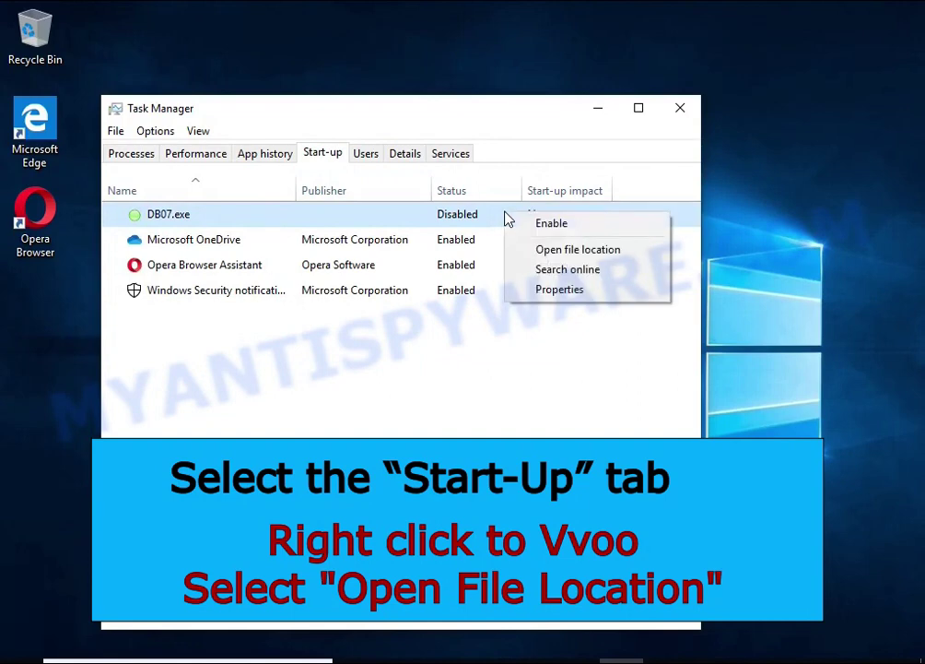
pyautogui.click(643, 259)
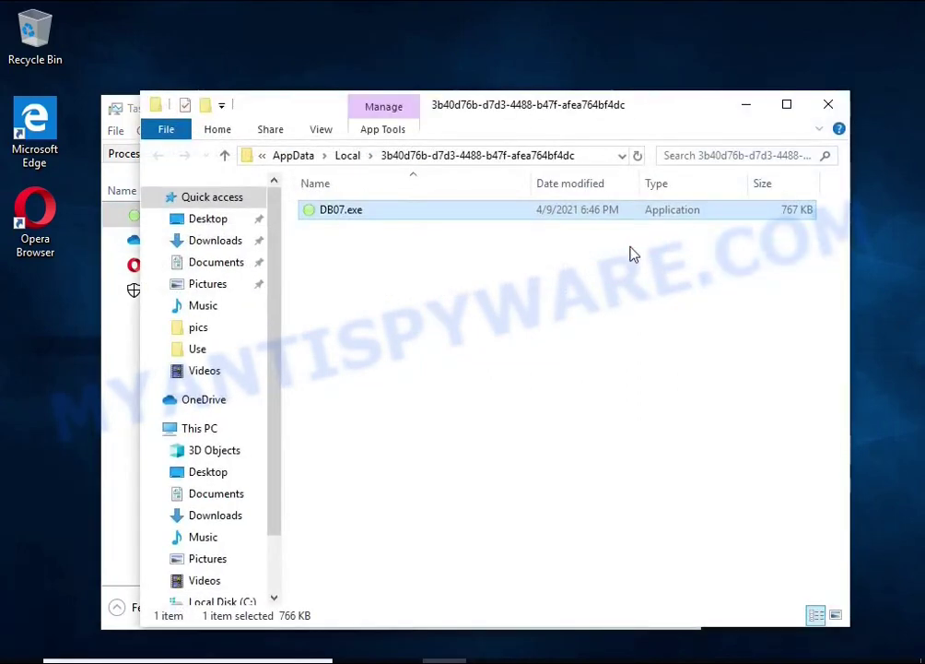
pyautogui.click(118, 384)
pyautogui.click(679, 109)
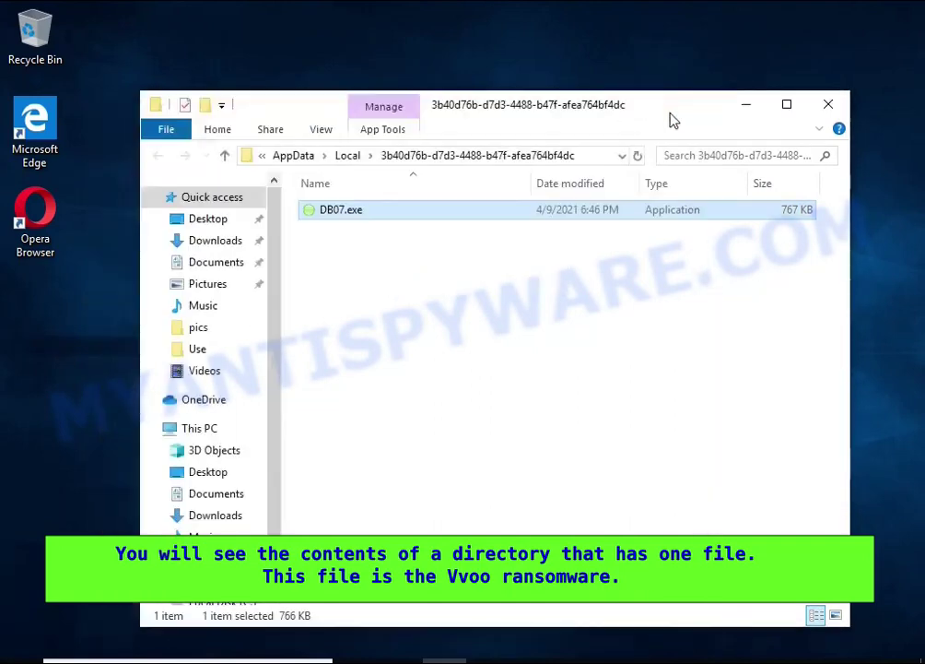
# Step: Try to delete DB07.exe from its AppData folder, retry the deletion and cancel it
pyautogui.rightClick(385, 215)
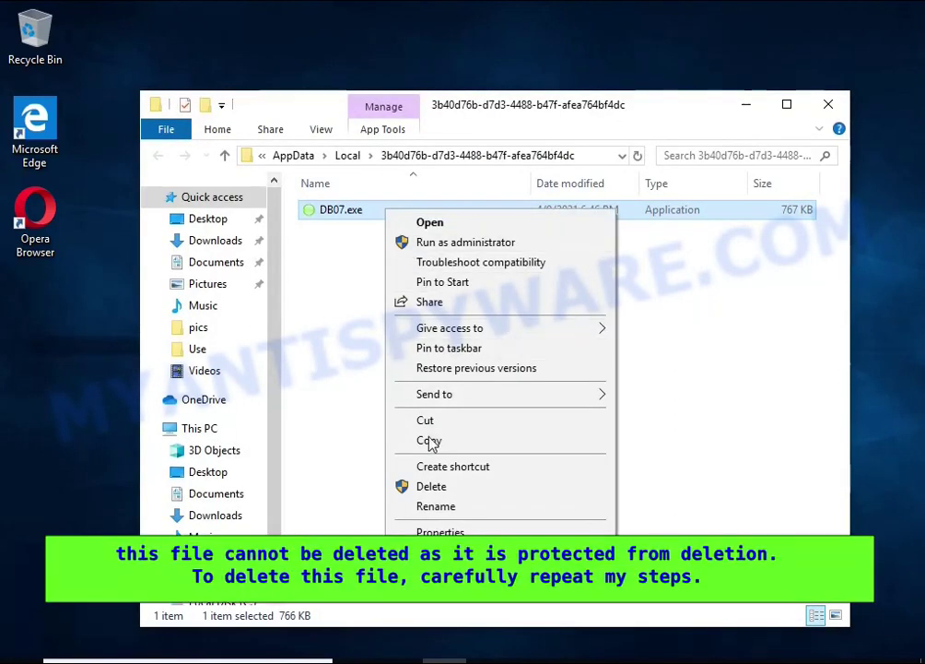
pyautogui.click(432, 487)
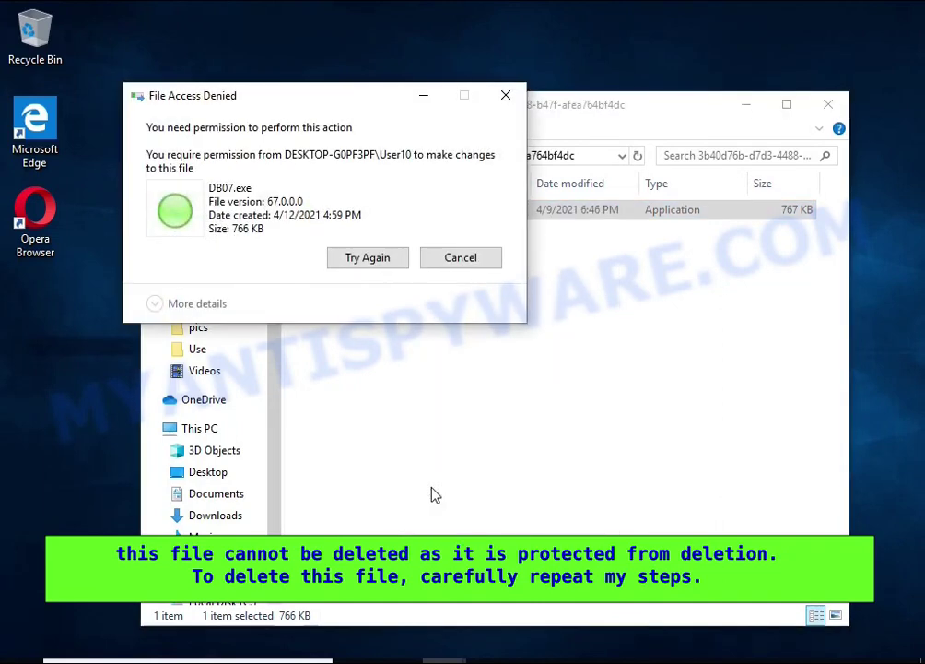
pyautogui.click(391, 267)
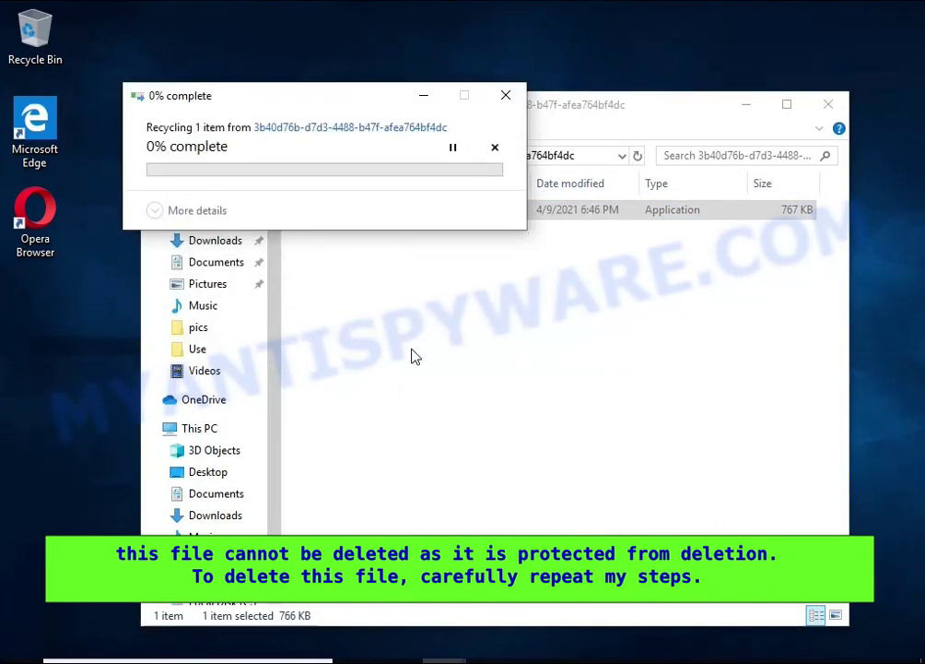
pyautogui.click(372, 261)
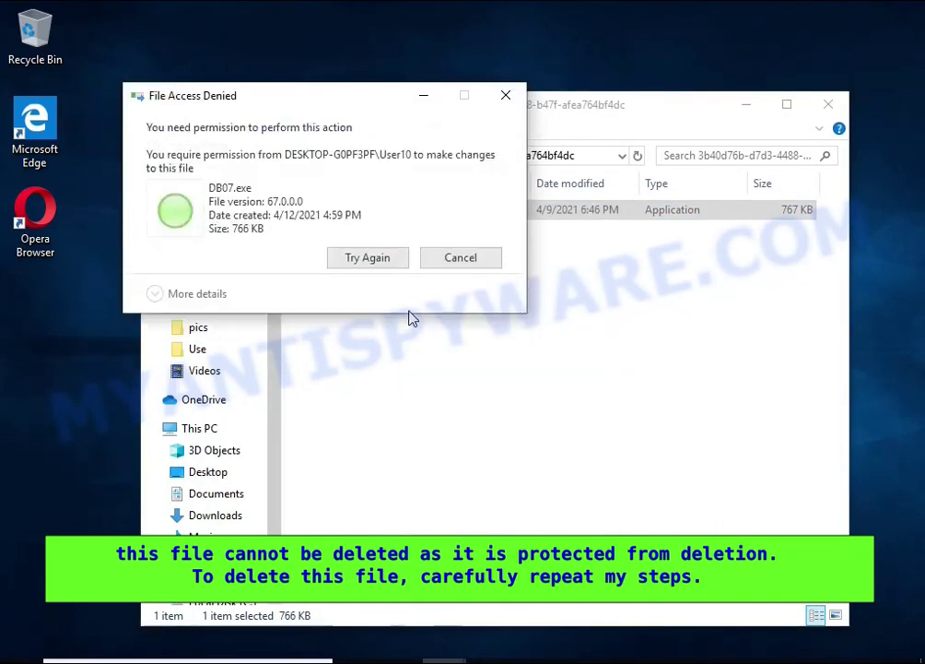
pyautogui.click(461, 258)
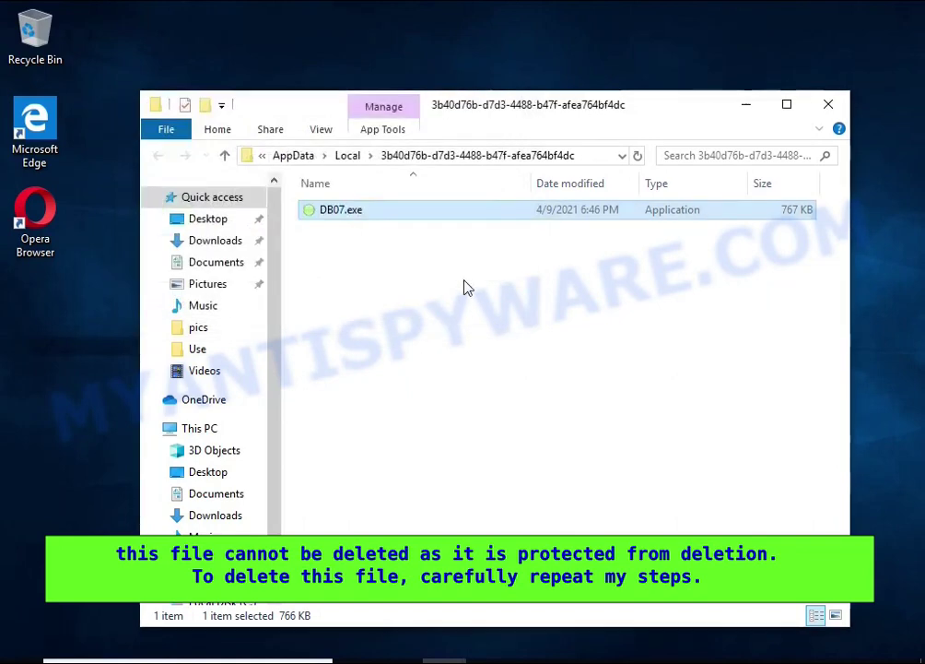
# Step: Disable inheritance in the advanced security settings of DB07.exe, converting the inherited permissions into explicit permissions
pyautogui.rightClick(380, 222)
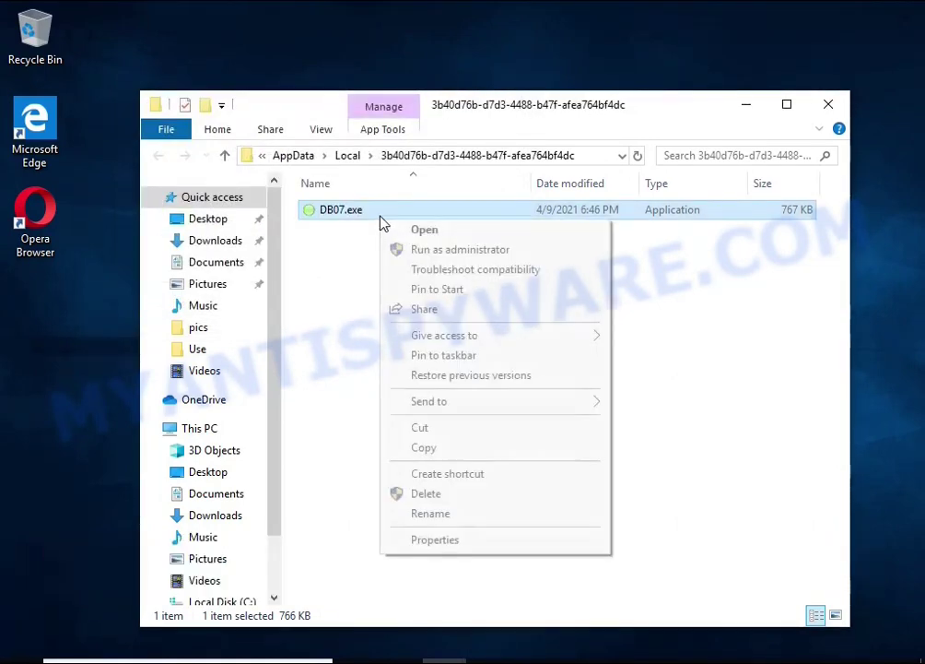
pyautogui.click(518, 548)
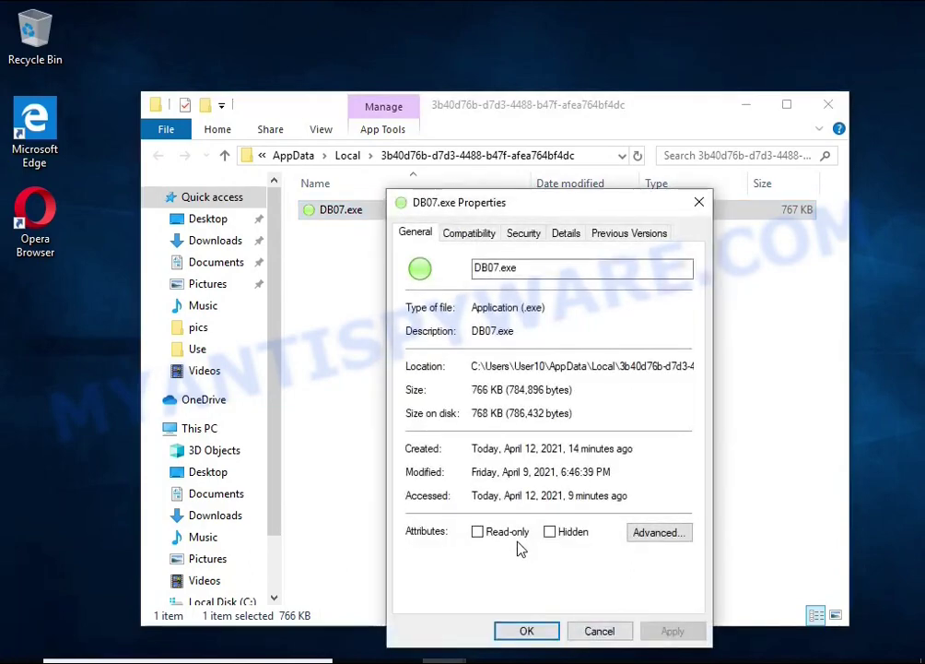
pyautogui.click(522, 234)
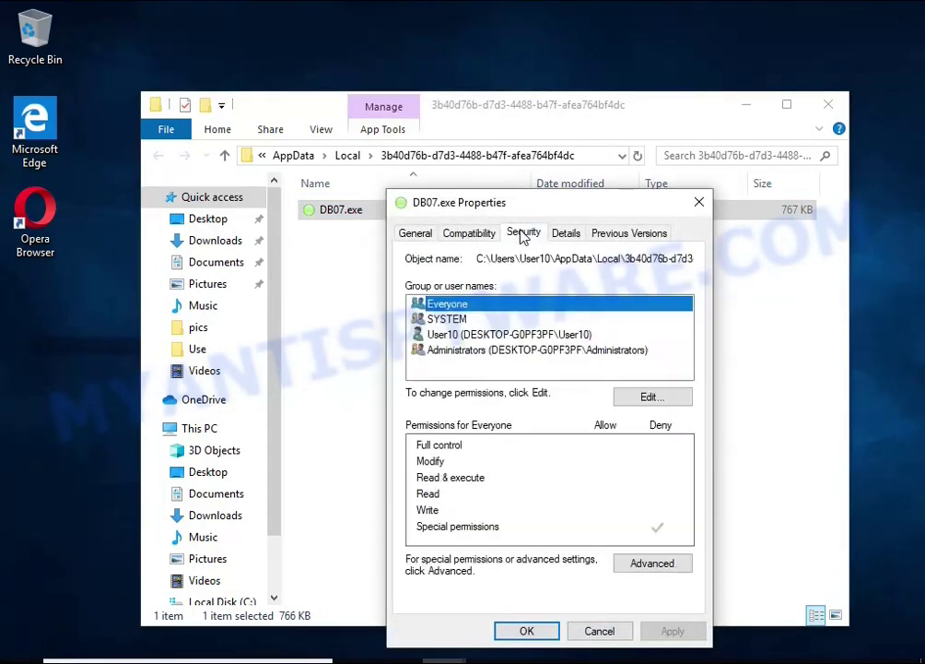
pyautogui.click(662, 564)
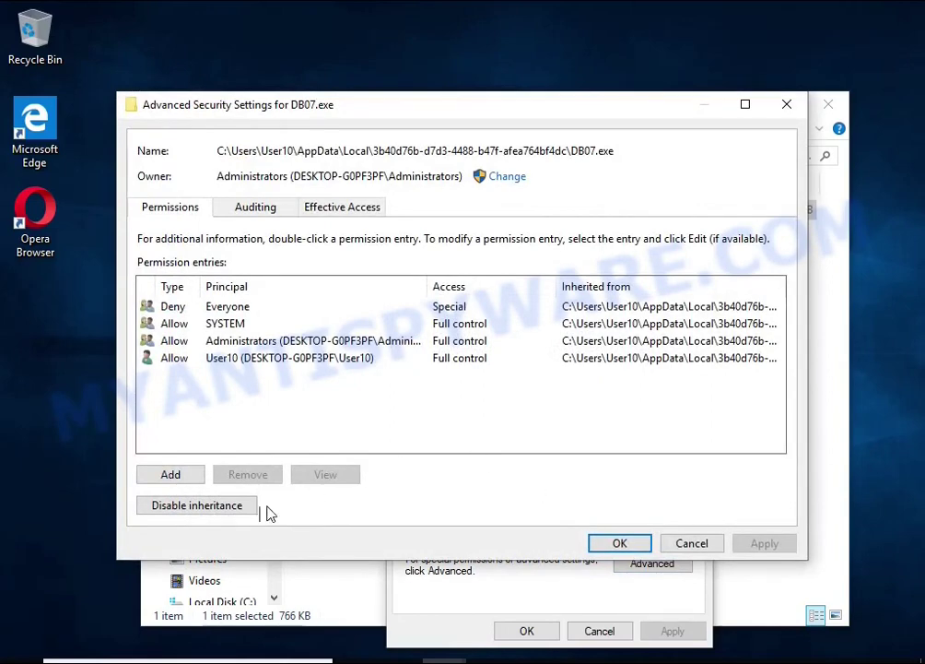
pyautogui.click(235, 512)
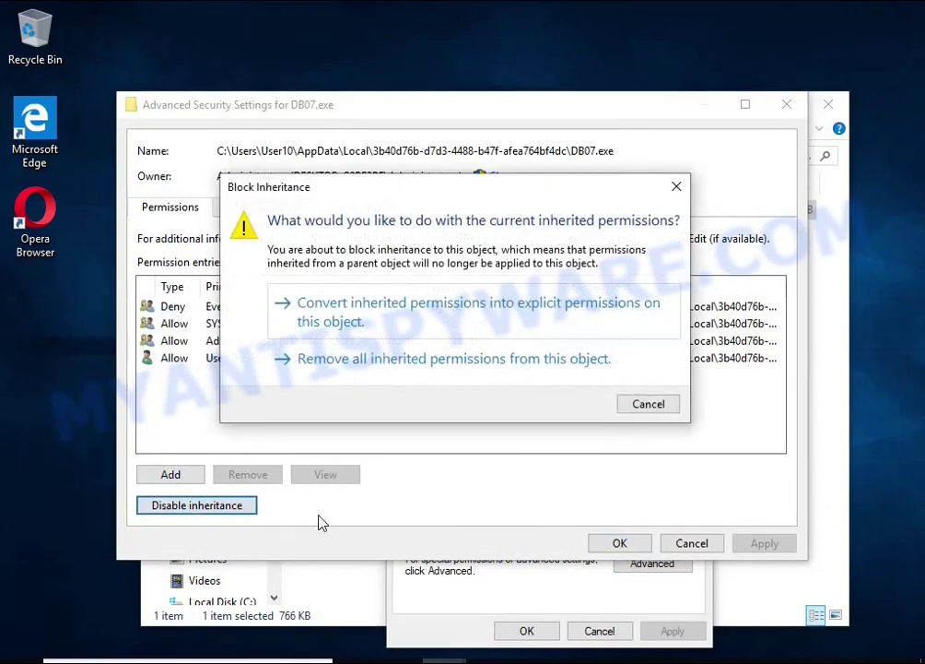
pyautogui.click(479, 313)
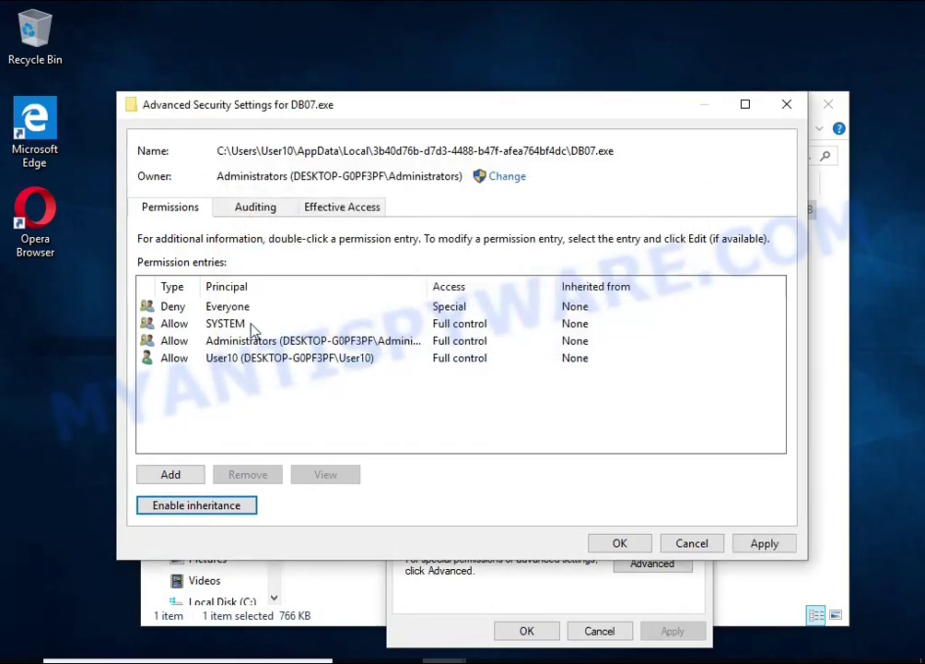
# Step: Remove the Deny permission entry for Everyone from DB07.exe and accept the changes in both security dialogs
pyautogui.click(226, 311)
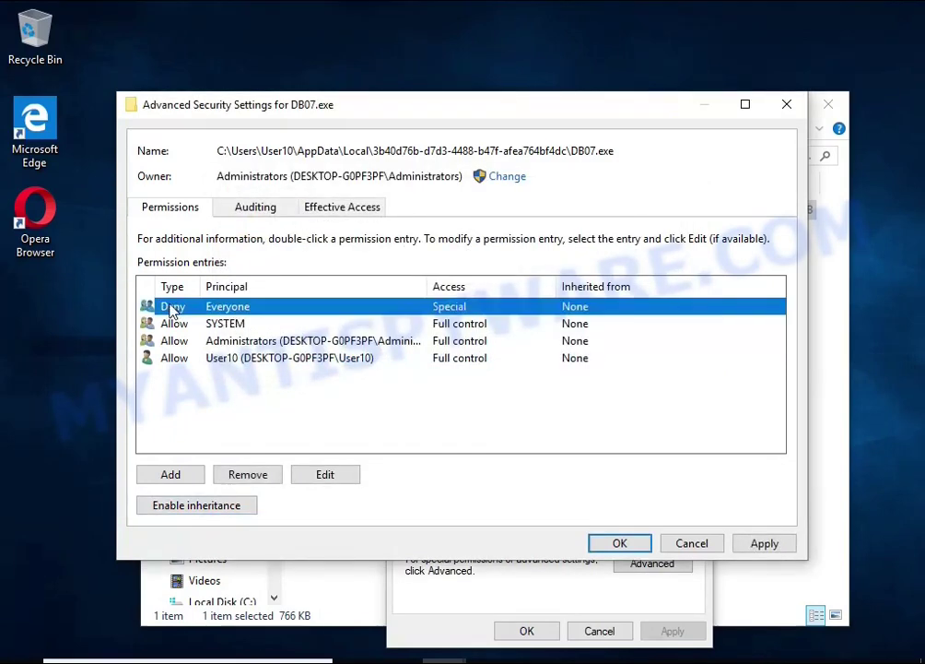
pyautogui.click(275, 478)
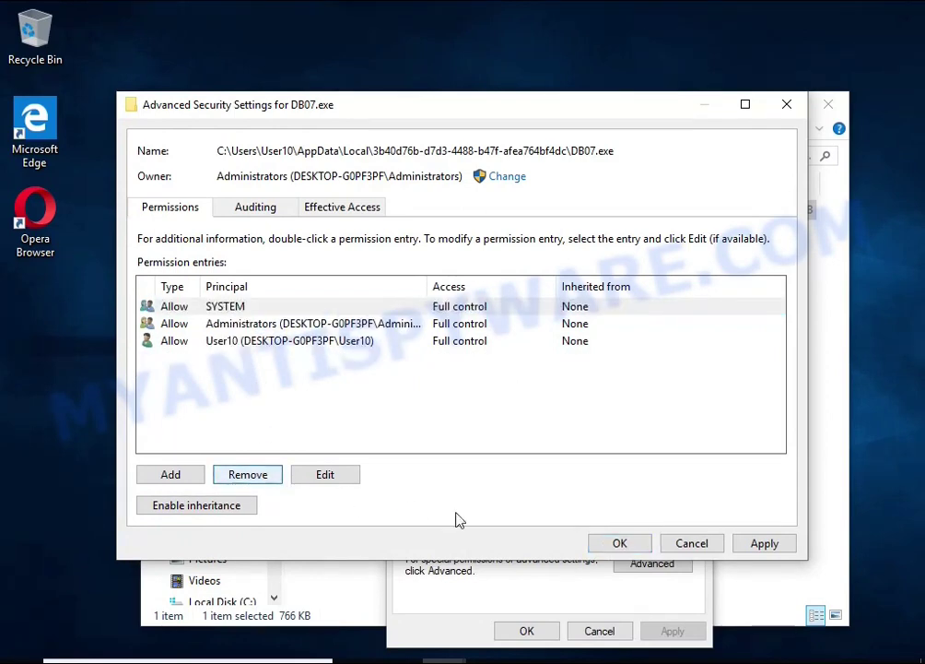
pyautogui.click(620, 544)
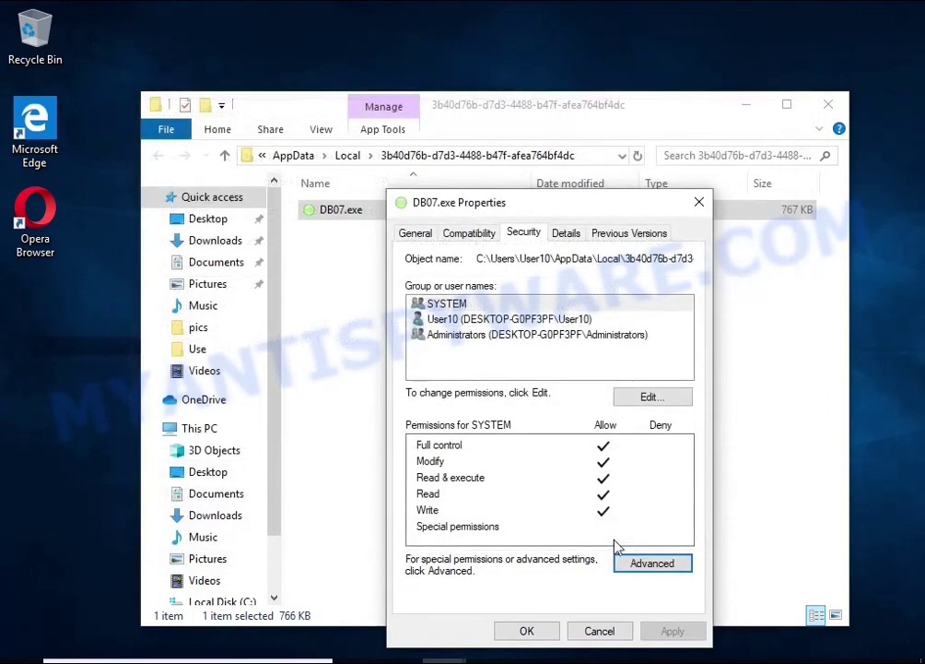
pyautogui.click(529, 631)
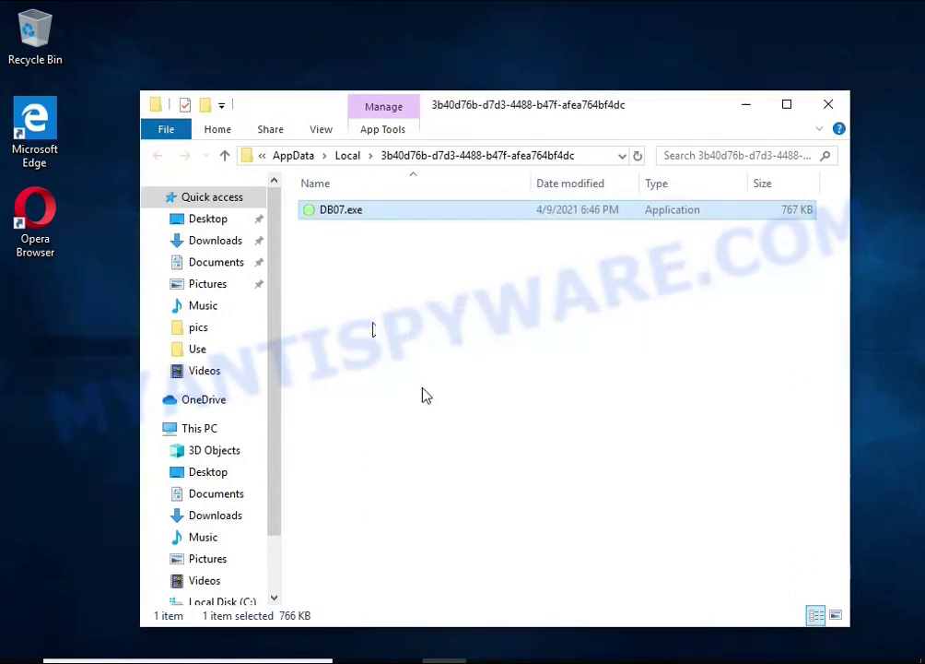
# Step: Delete DB07.exe from its AppData folder and close the folder window
pyautogui.rightClick(355, 214)
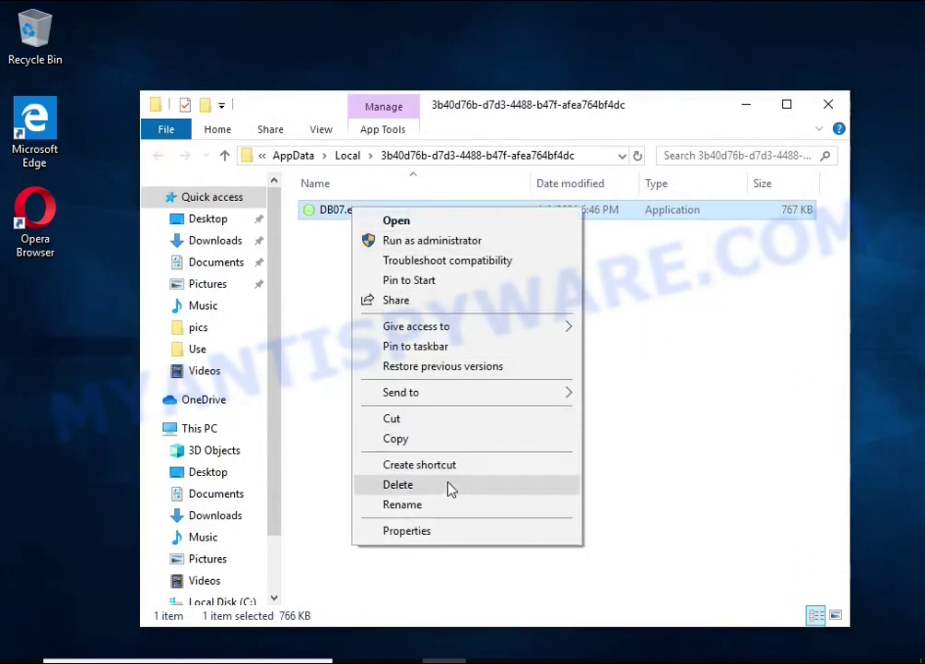
pyautogui.click(398, 484)
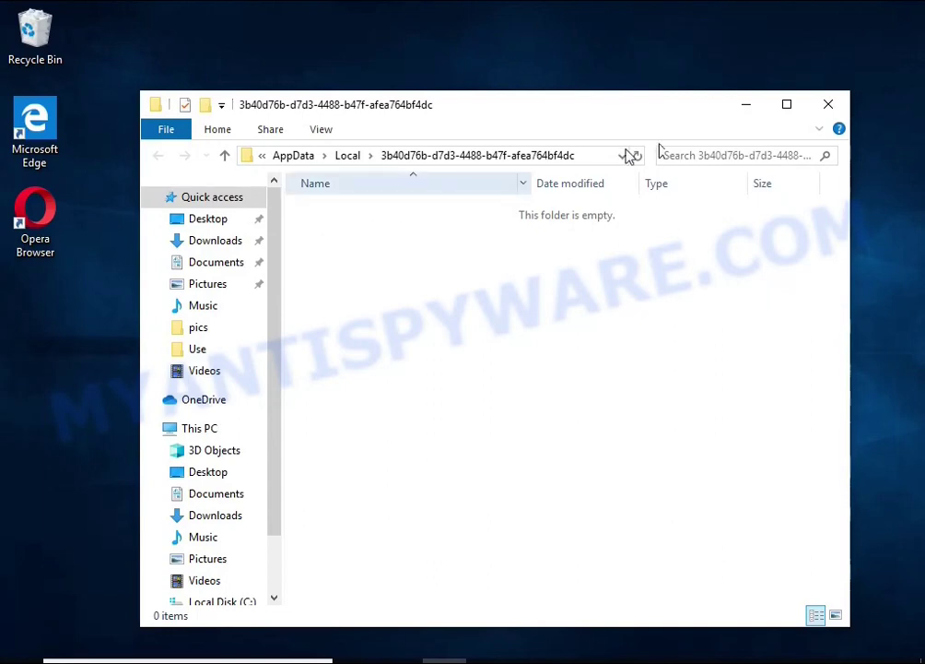
pyautogui.click(835, 107)
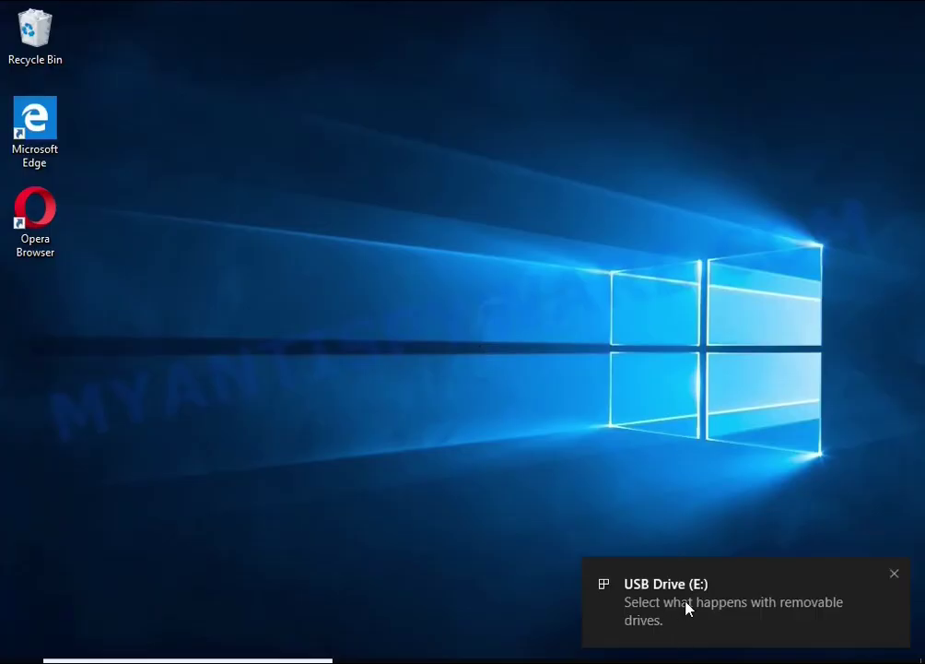
# Step: Open USB Drive (E:), run decrypt_STOPDjvu.exe with permission to make changes, and agree to its license terms
pyautogui.click(685, 606)
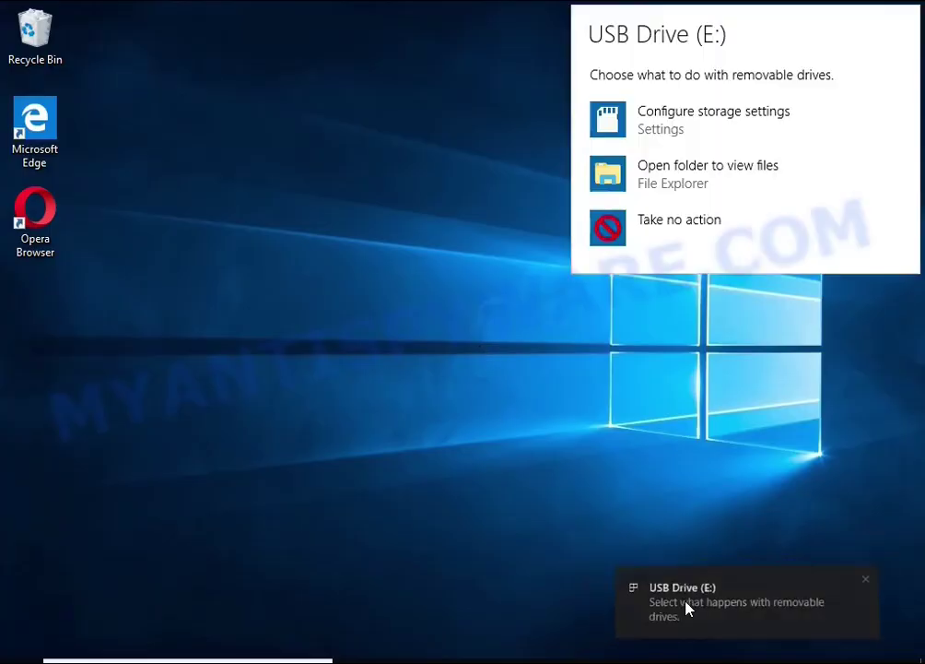
pyautogui.click(691, 175)
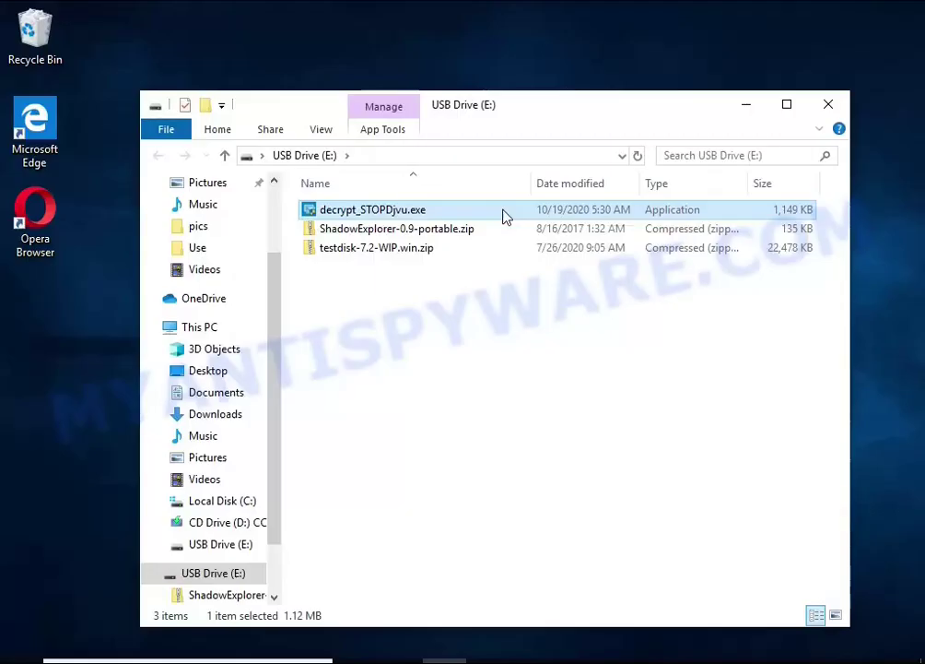
pyautogui.doubleClick(504, 216)
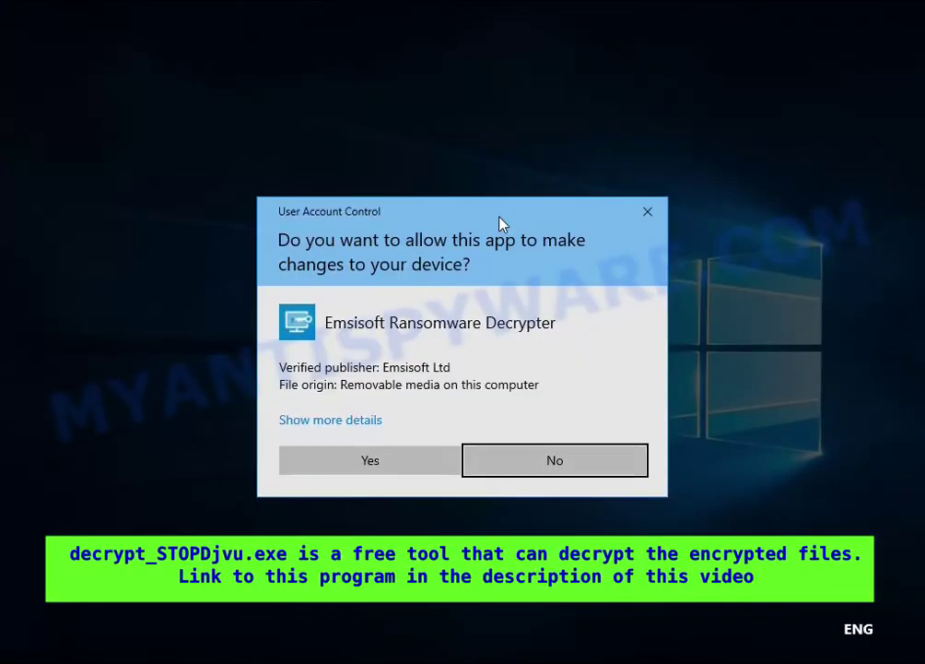
pyautogui.click(367, 456)
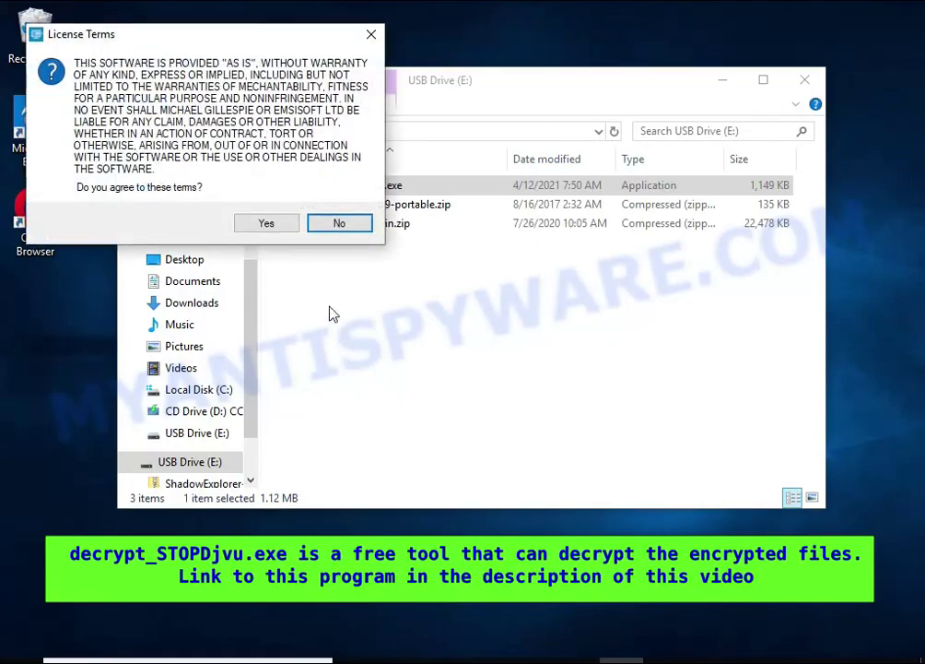
pyautogui.click(270, 230)
pyautogui.click(523, 458)
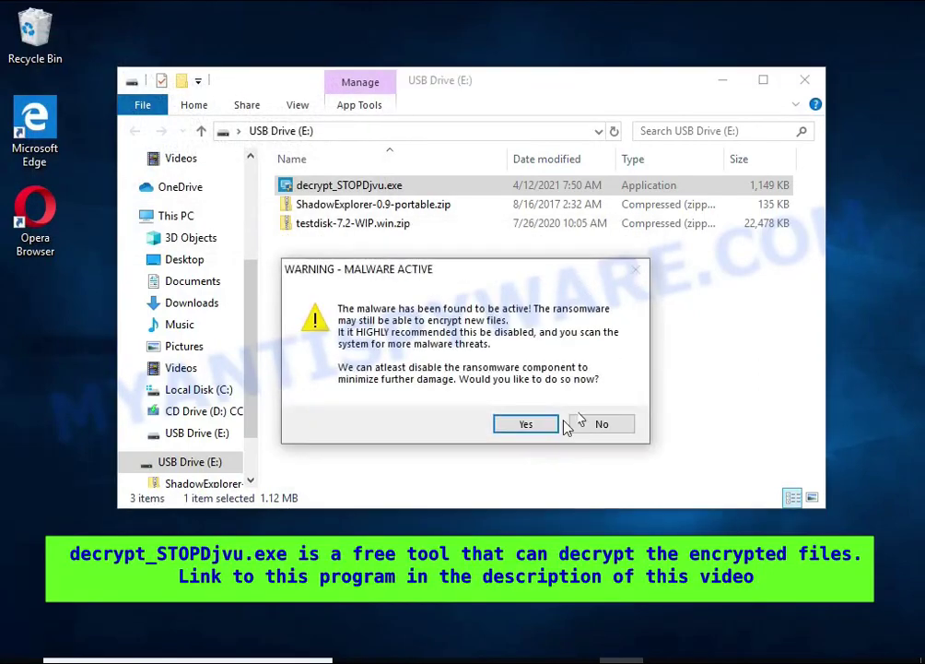
# Step: Minimize the USB drive window and let the decryptor disable the active ransomware component, acknowledging the notice
pyautogui.click(723, 81)
pyautogui.click(535, 424)
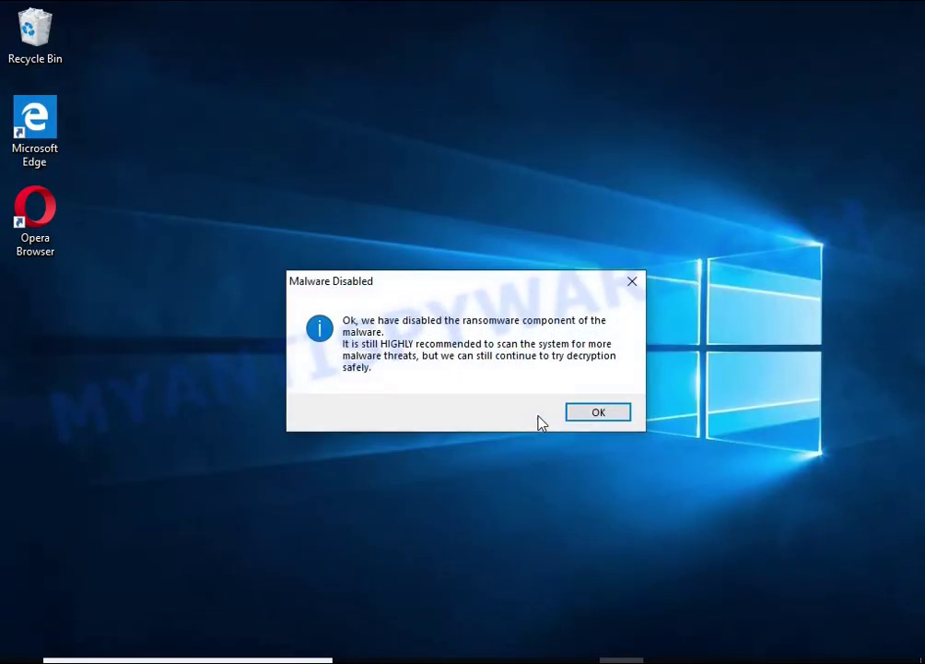
pyautogui.click(595, 416)
pyautogui.moveTo(334, 84); pyautogui.dragTo(468, 144)
# Step: Remove E:\ from the decryptor's list of folders
pyautogui.click(265, 249)
pyautogui.click(242, 251)
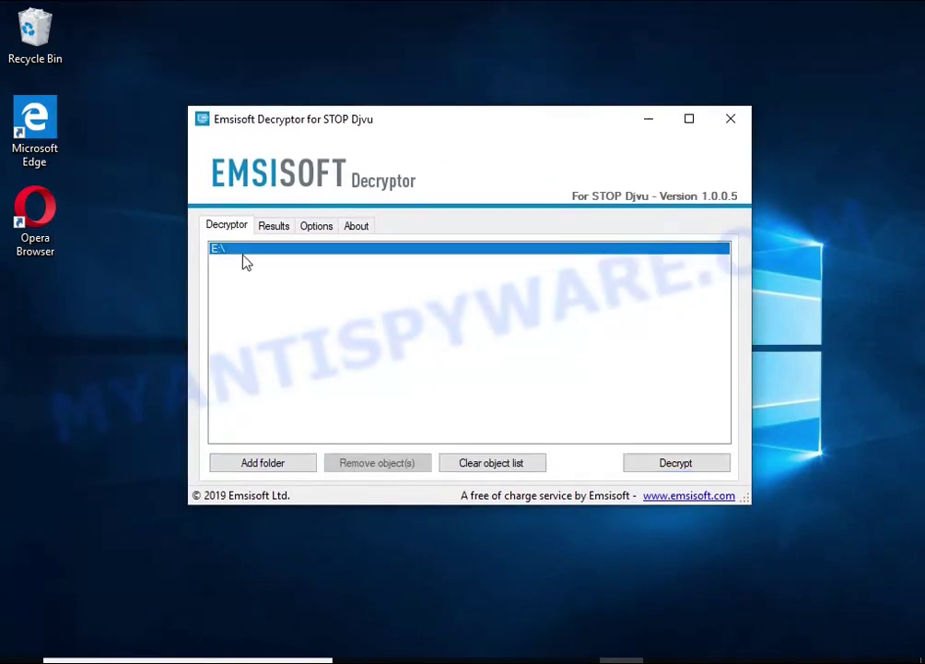
pyautogui.click(354, 463)
# Step: Add the Documents and Pictures folders to the decryptor's object list
pyautogui.click(271, 462)
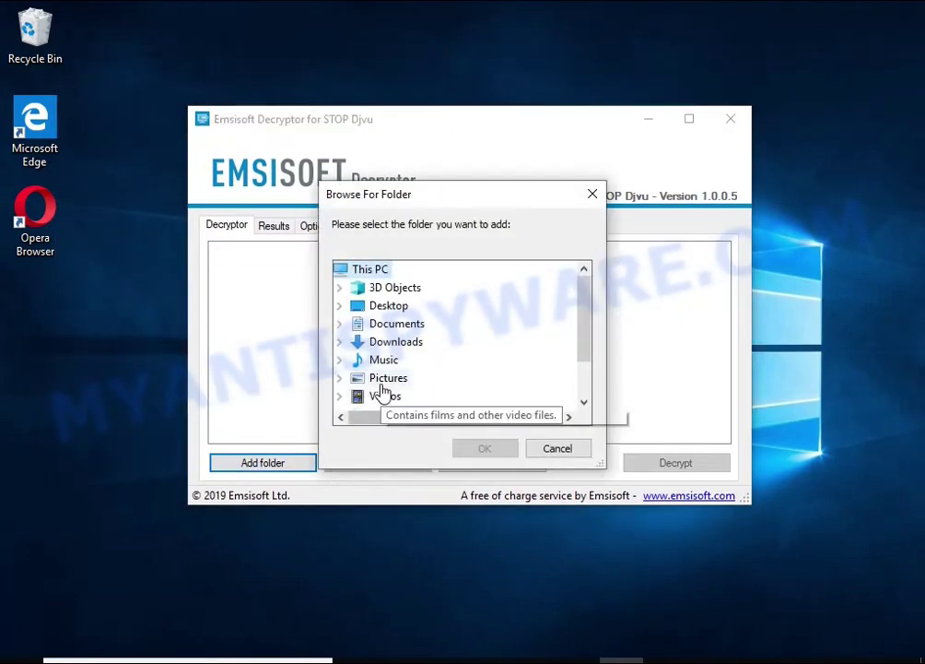
pyautogui.click(396, 327)
pyautogui.click(461, 448)
pyautogui.click(301, 461)
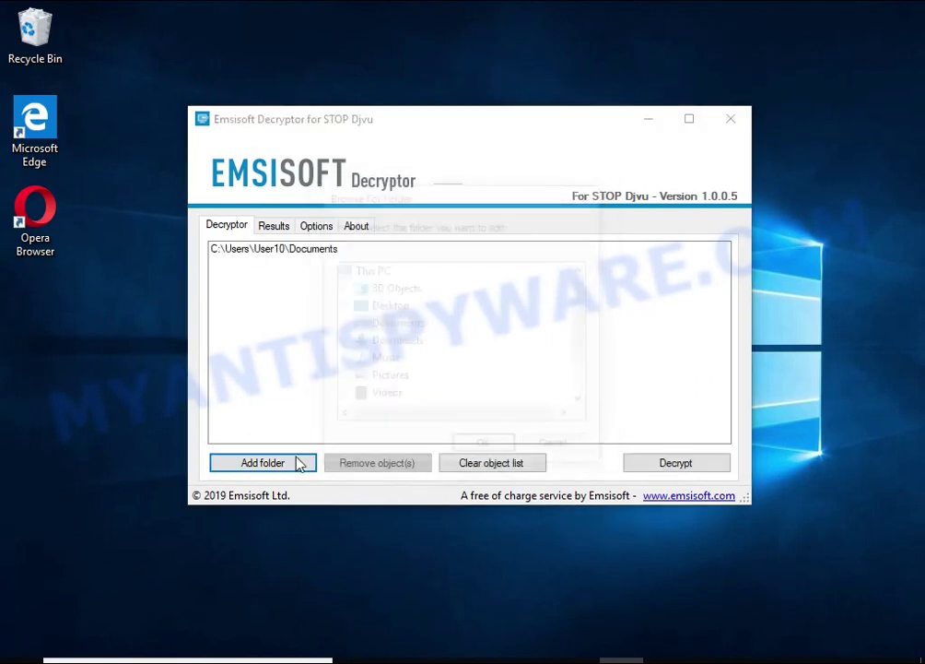
pyautogui.scroll(-1, 442, 351)
pyautogui.doubleClick(392, 324)
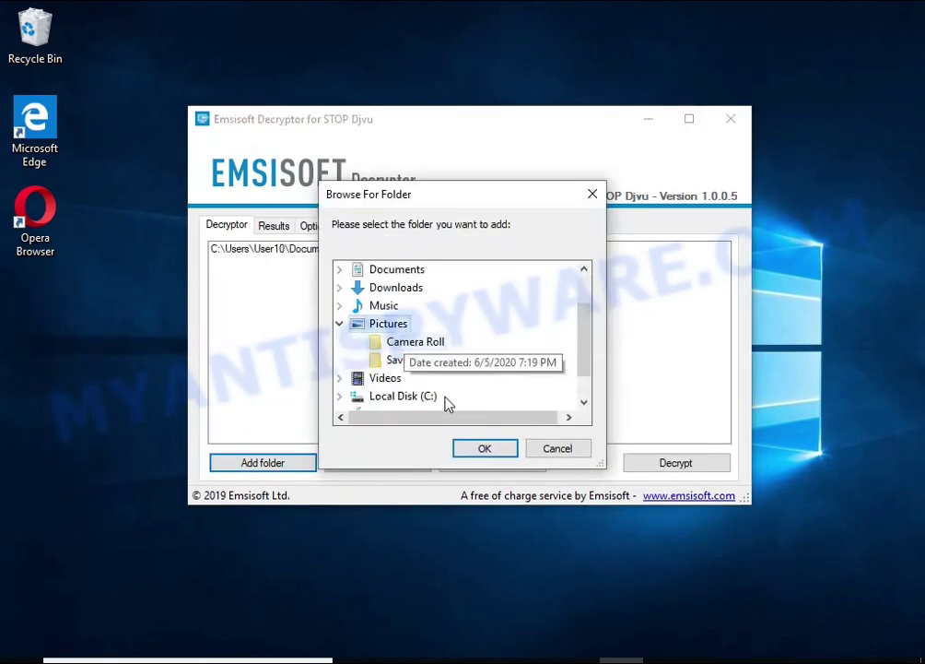
pyautogui.click(486, 448)
# Step: Start decrypting the files in the listed Documents and Pictures folders
pyautogui.click(277, 261)
pyautogui.click(295, 249)
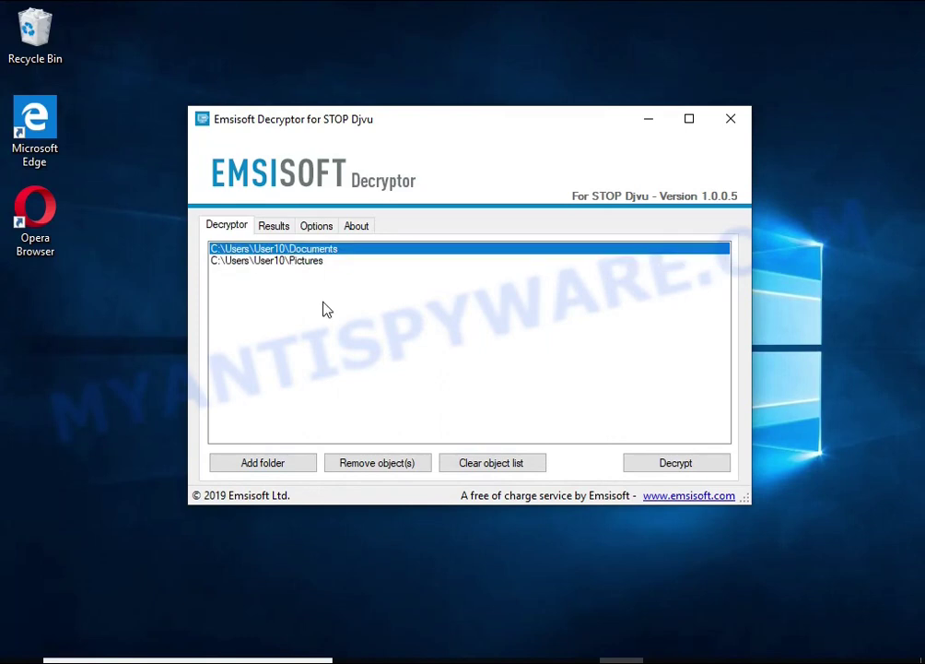
pyautogui.click(687, 465)
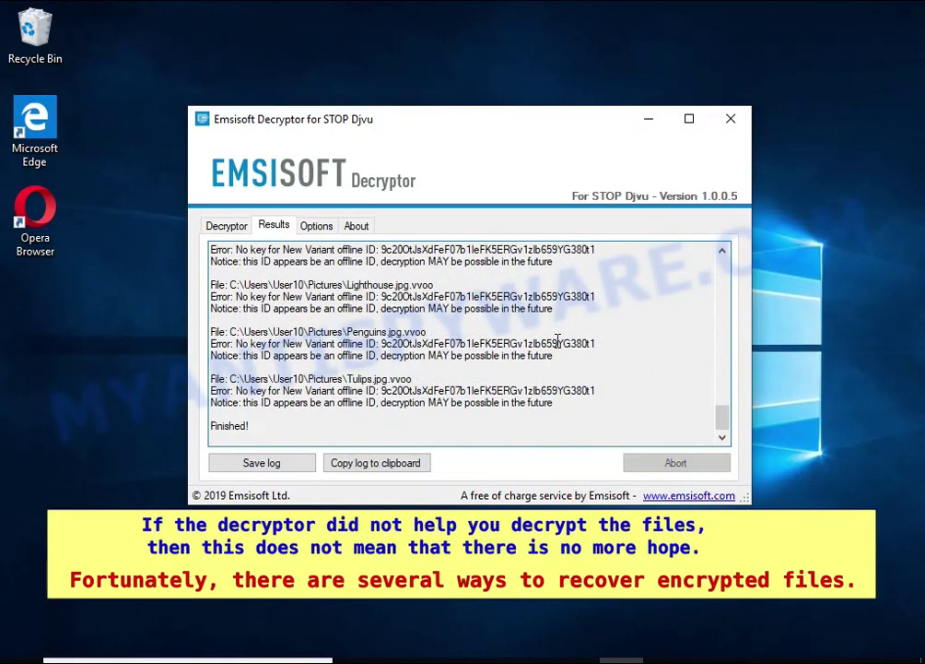
# Step: Examine the log entry for Tulips.jpg.vvoo, including its ID and the notice about future decryption, and close the decryptor
pyautogui.doubleClick(405, 378)
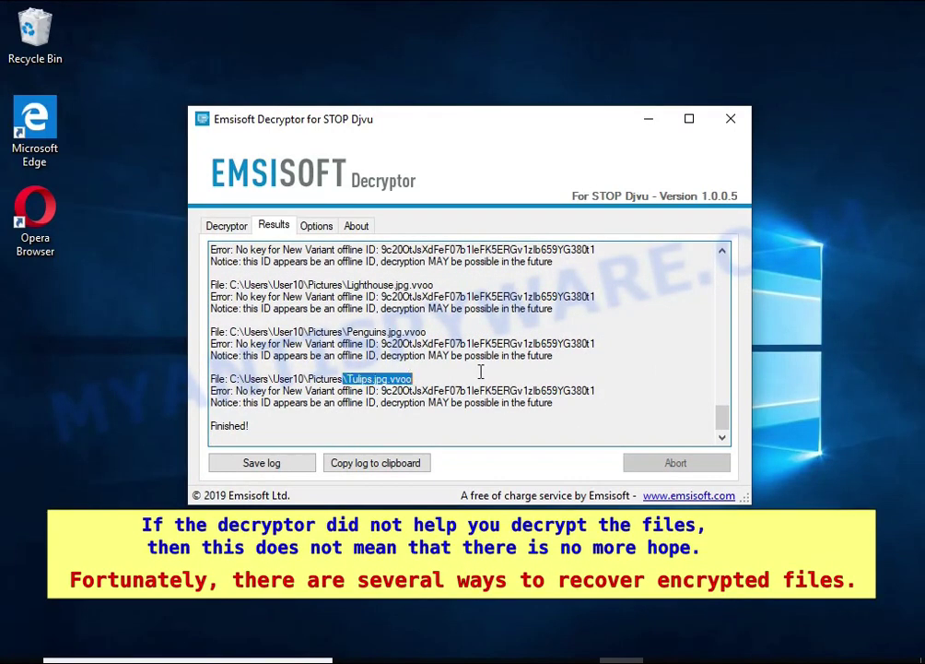
pyautogui.doubleClick(496, 390)
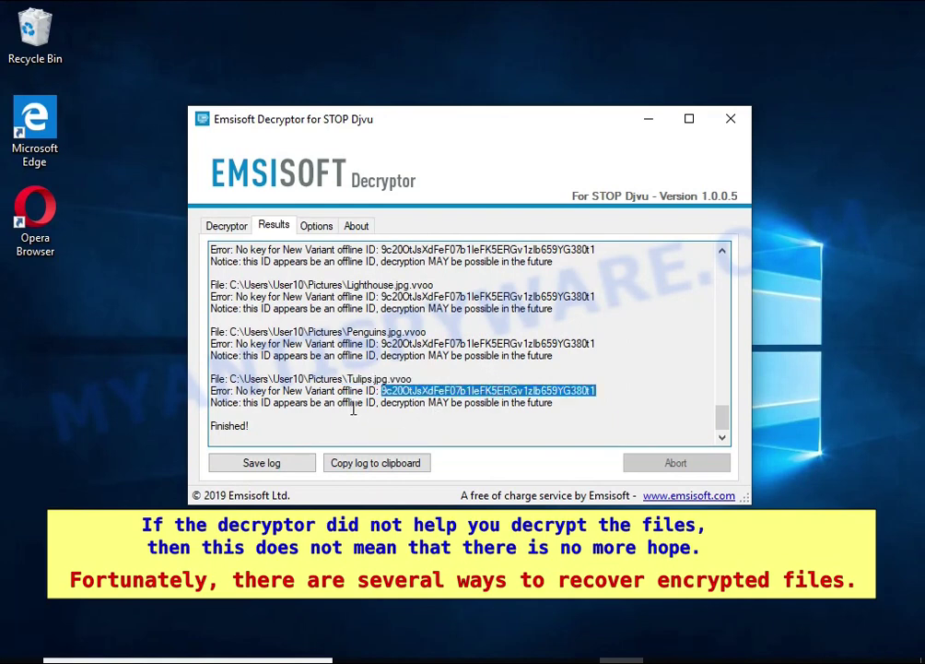
pyautogui.doubleClick(351, 403)
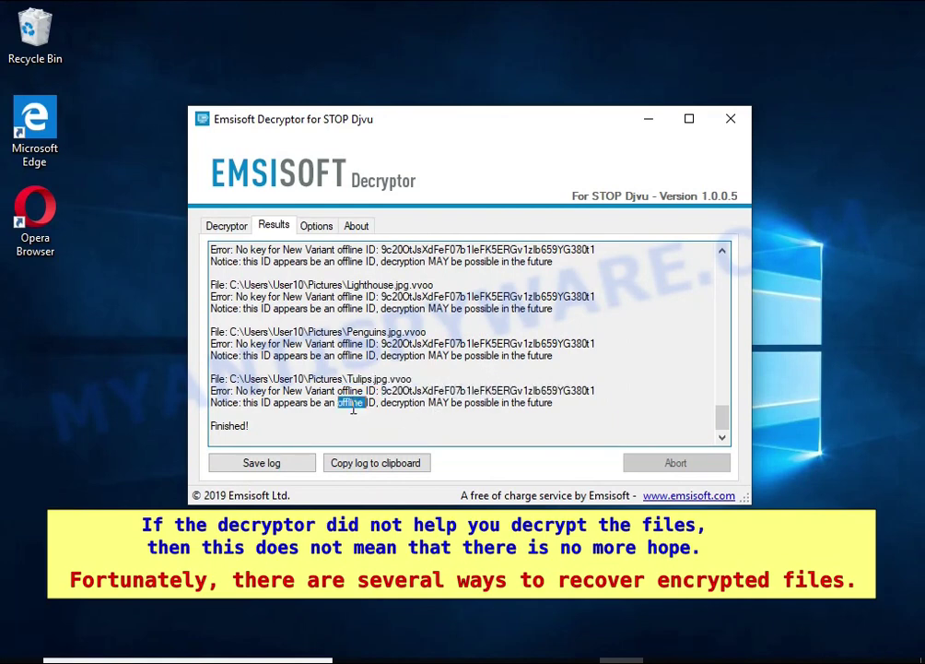
pyautogui.doubleClick(412, 403)
pyautogui.doubleClick(440, 402)
pyautogui.doubleClick(480, 402)
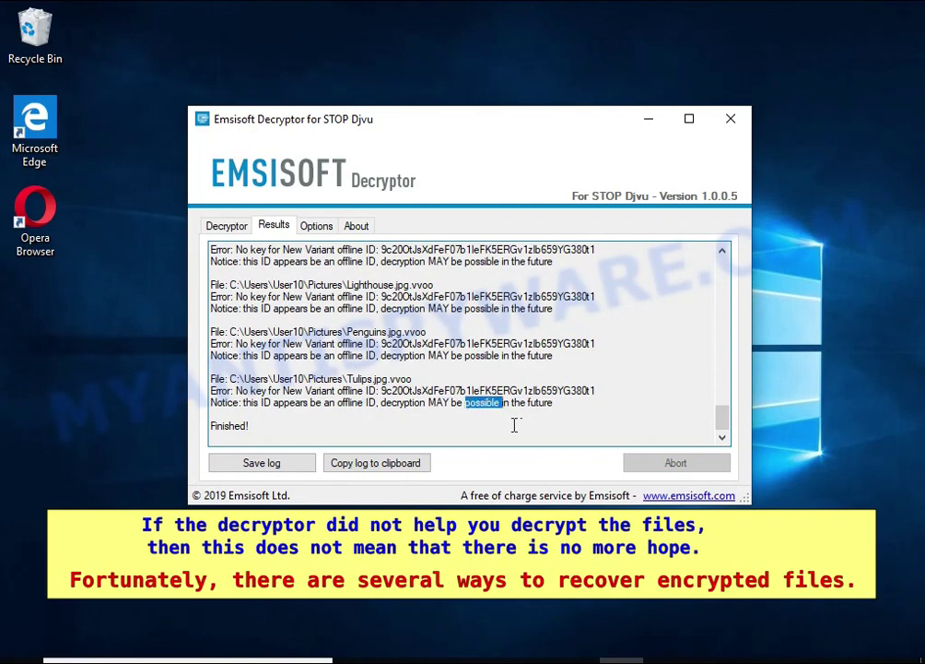
pyautogui.click(543, 404)
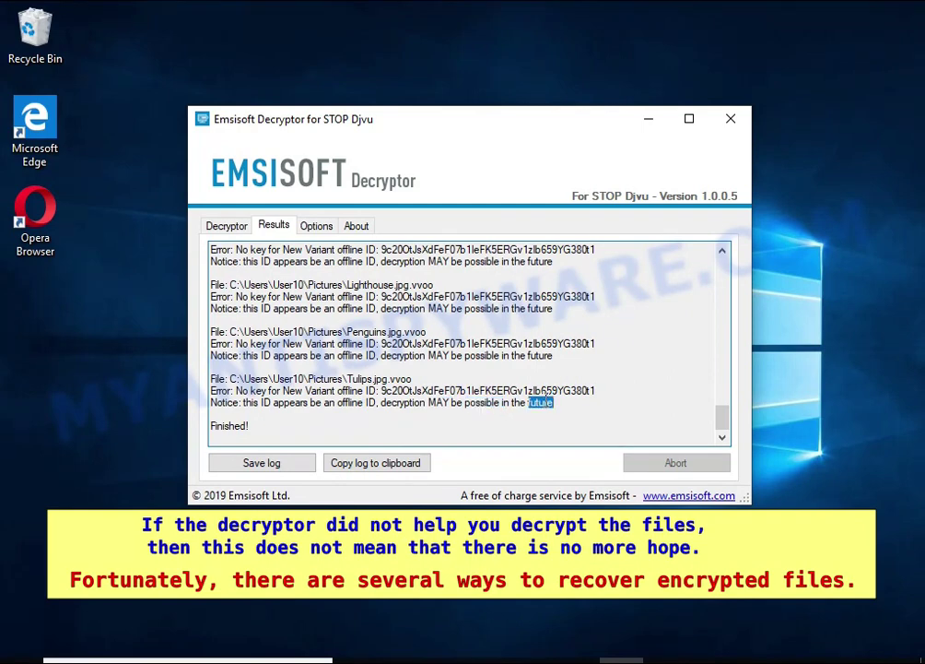
pyautogui.click(728, 123)
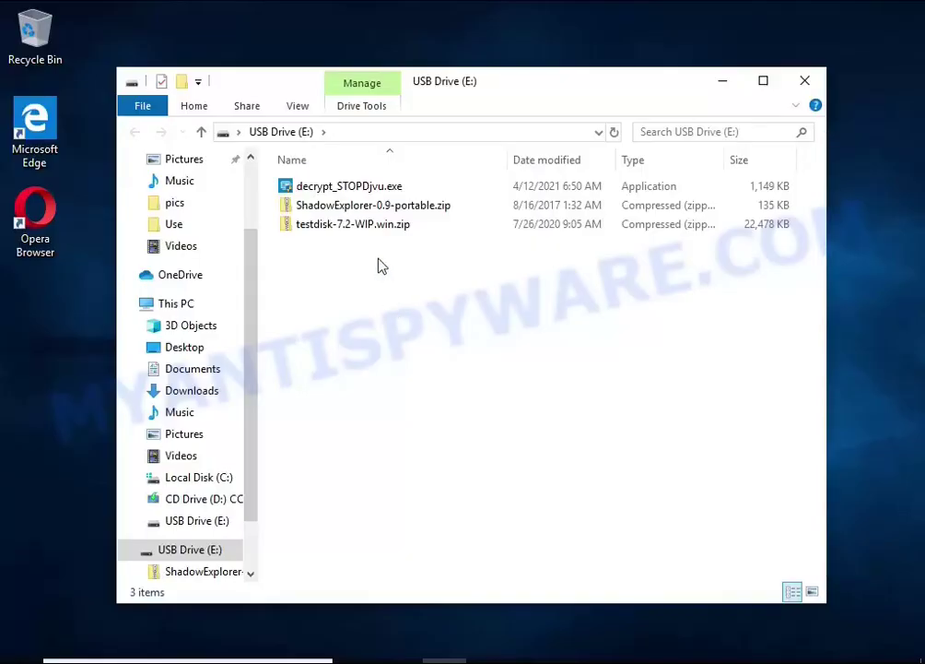
# Step: Extract ShadowExplorer-0.9-portable.zip on the USB drive into its own folder
pyautogui.click(396, 209)
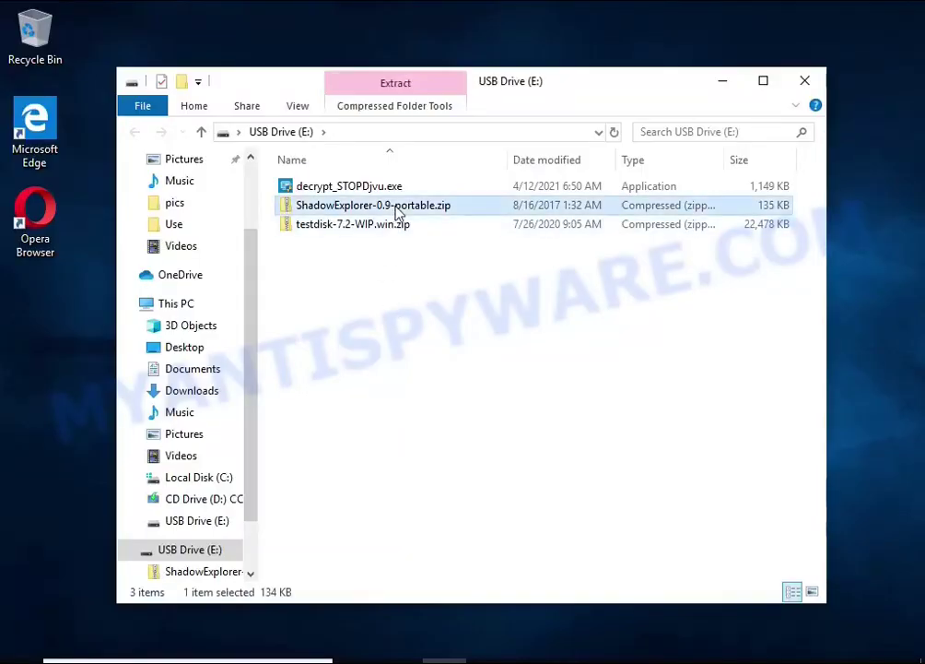
pyautogui.rightClick(497, 210)
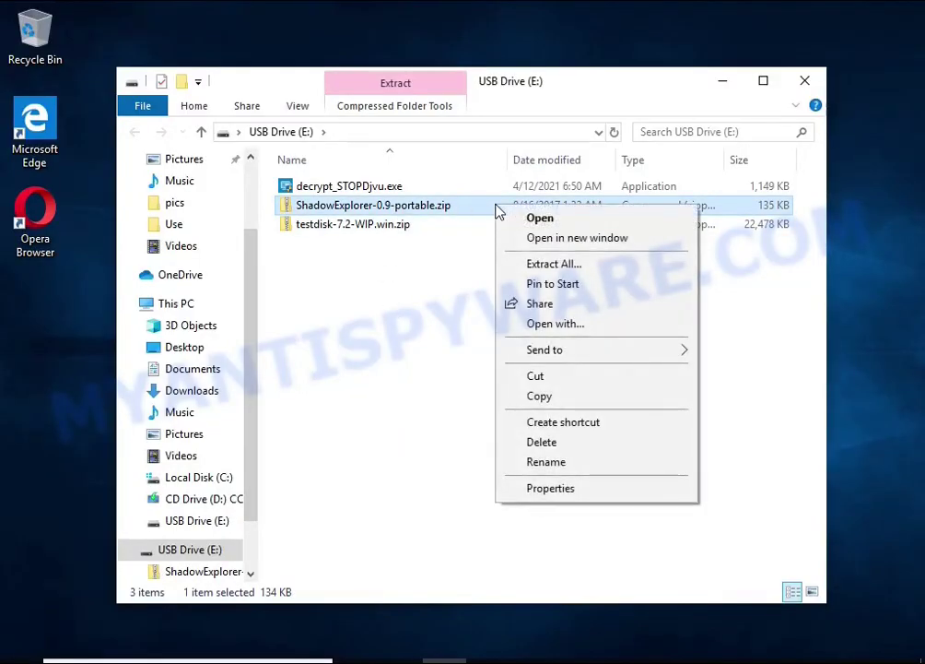
pyautogui.click(626, 265)
pyautogui.click(634, 508)
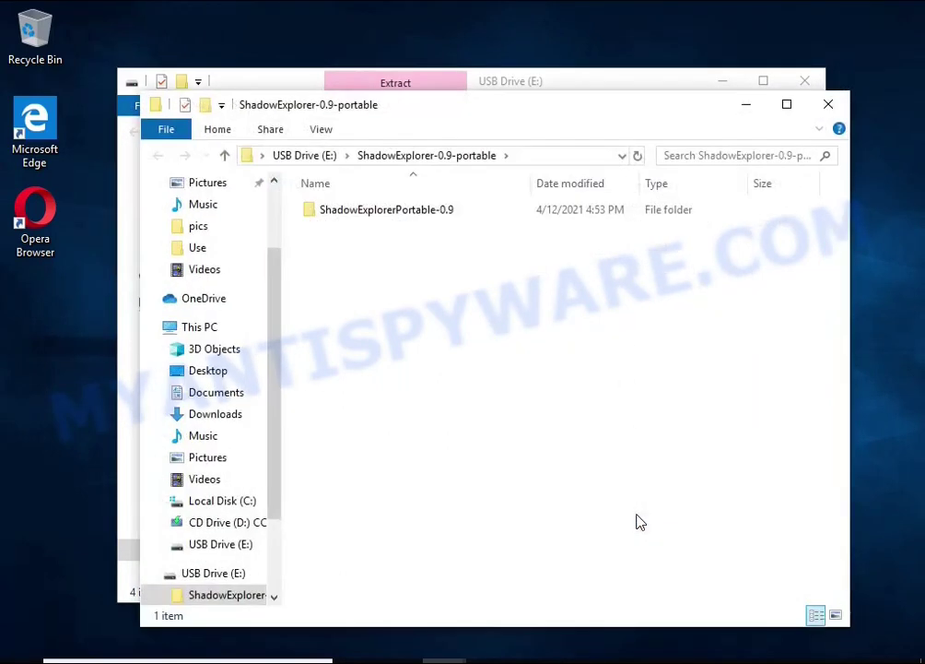
# Step: Run ShadowExplorerPortable.exe from the extracted ShadowExplorerPortable-0.9 folder and allow it to make changes
pyautogui.doubleClick(489, 214)
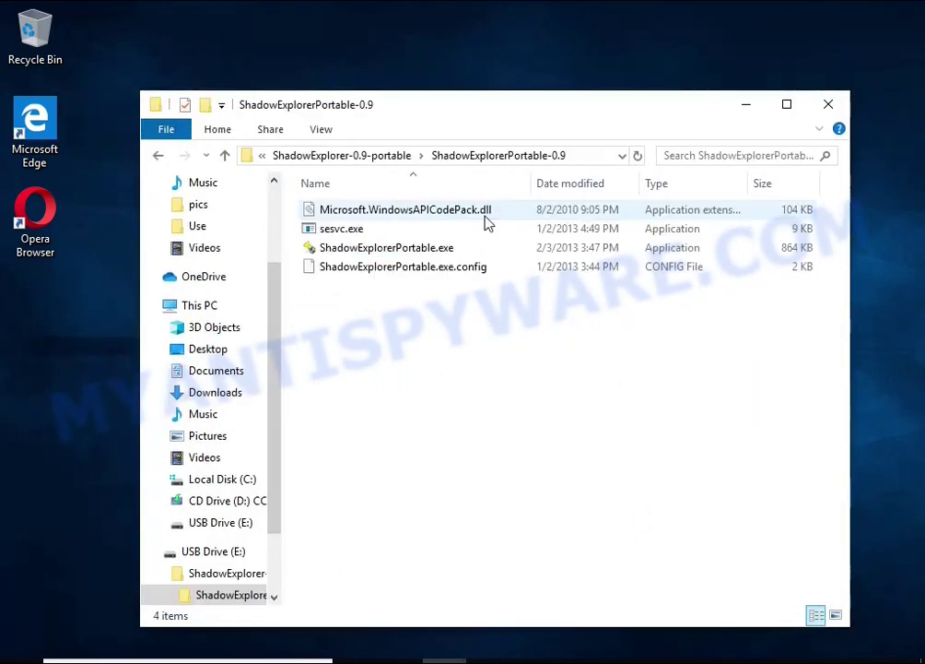
pyautogui.doubleClick(498, 249)
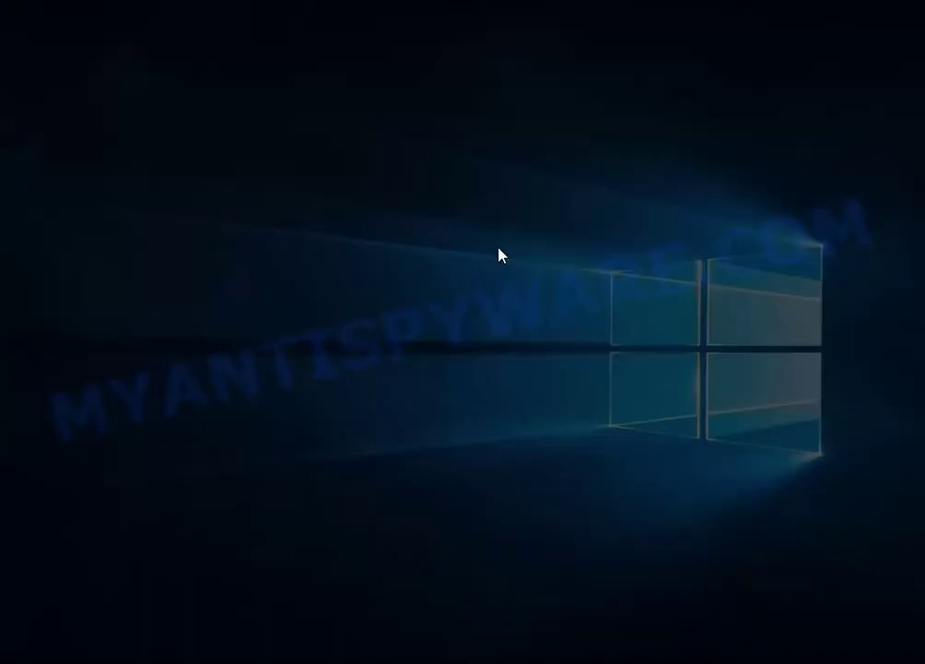
pyautogui.click(359, 475)
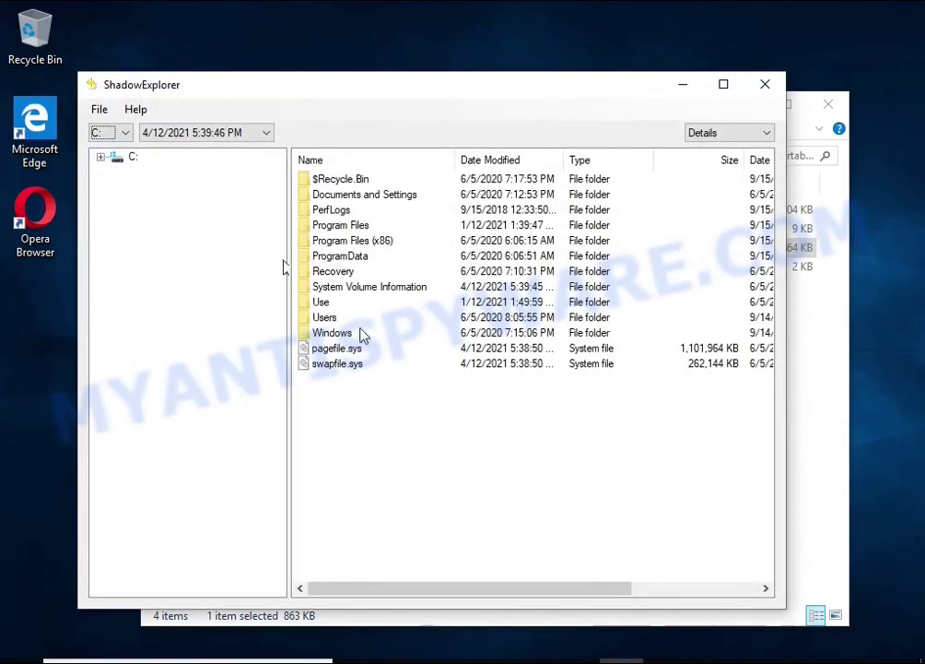
# Step: Choose the 4/12/2021 5:40:04 PM shadow copy of drive C: and open the Documents folder under Users, User10
pyautogui.click(180, 134)
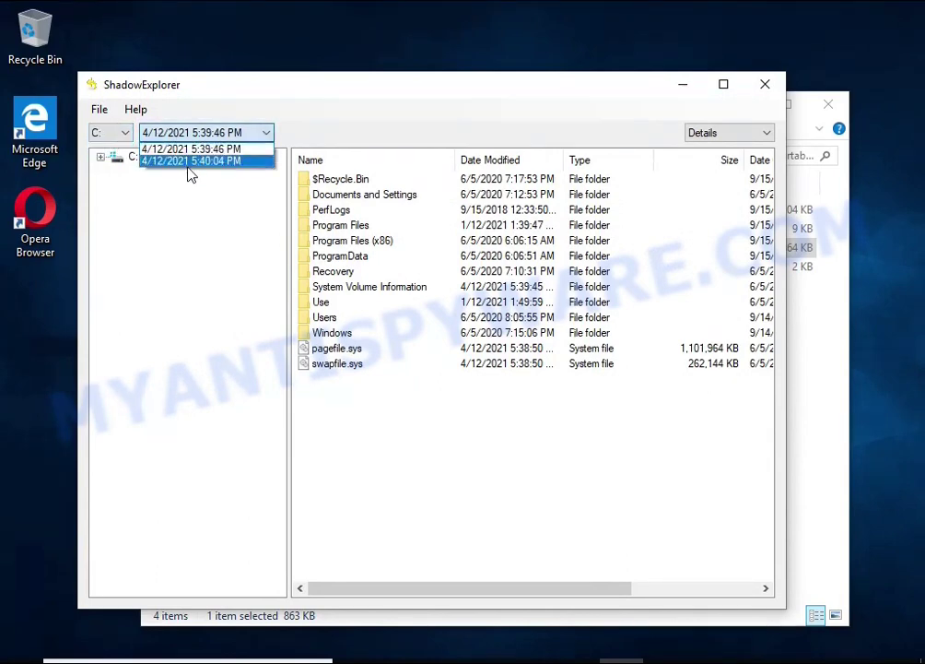
pyautogui.click(189, 164)
pyautogui.doubleClick(332, 318)
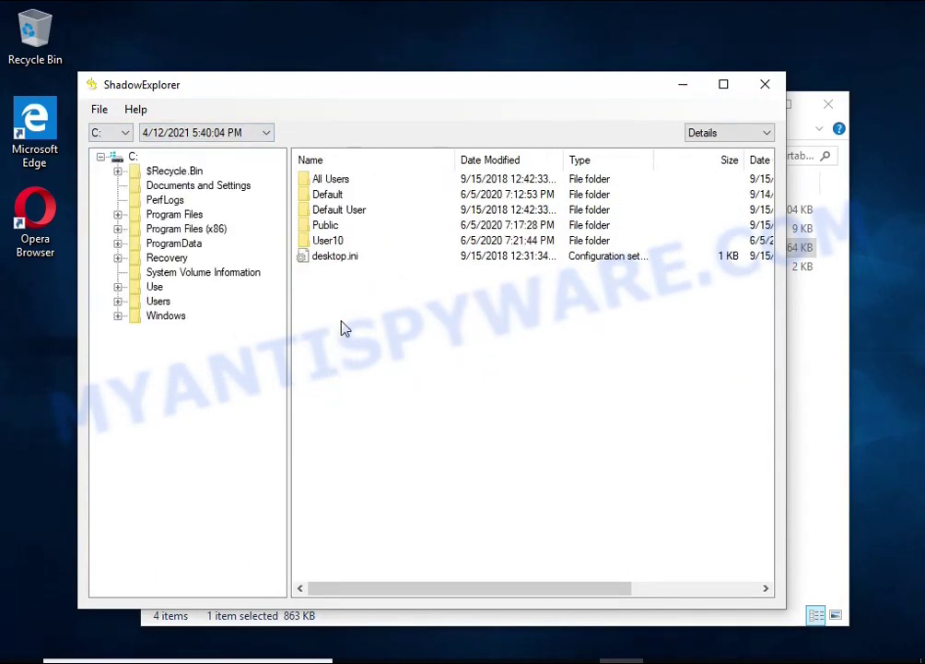
pyautogui.doubleClick(311, 241)
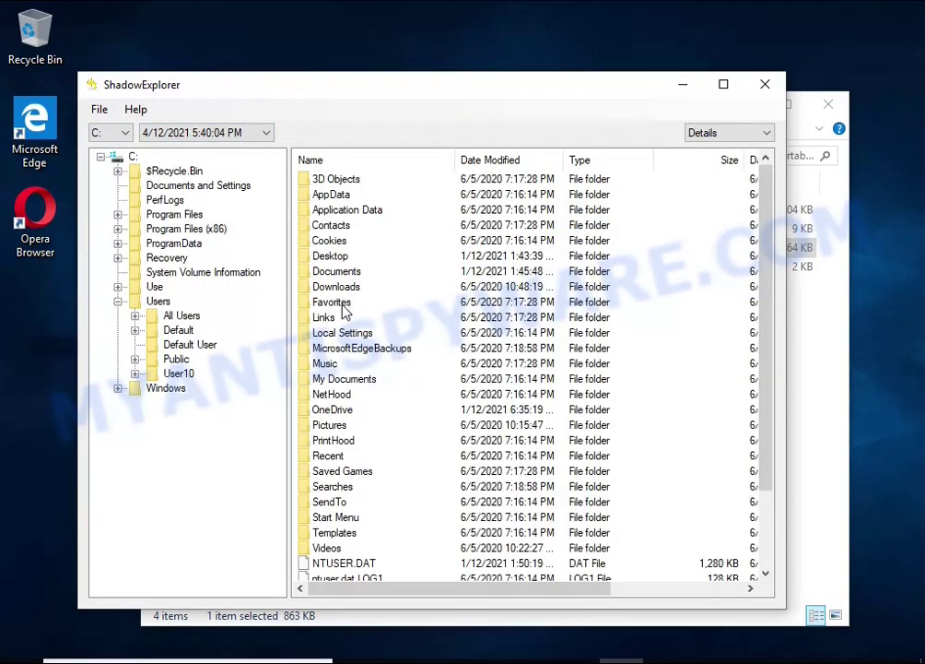
pyautogui.doubleClick(337, 271)
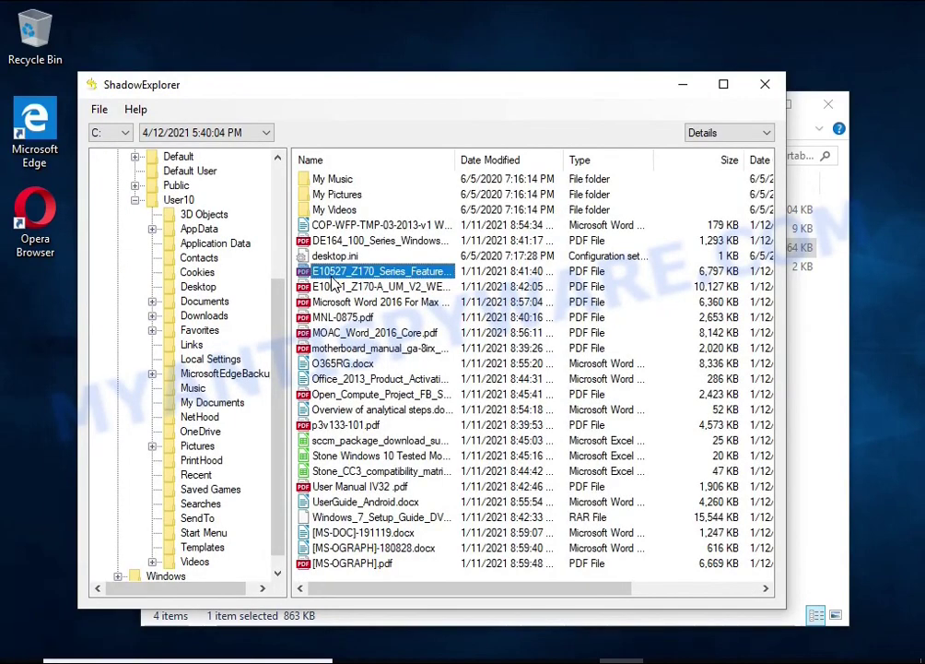
# Step: Export the "Microsoft Word 2016 For Max" PDF from the shadow copy's Documents folder to USB Drive (E:)
pyautogui.click(337, 302)
pyautogui.click(346, 365)
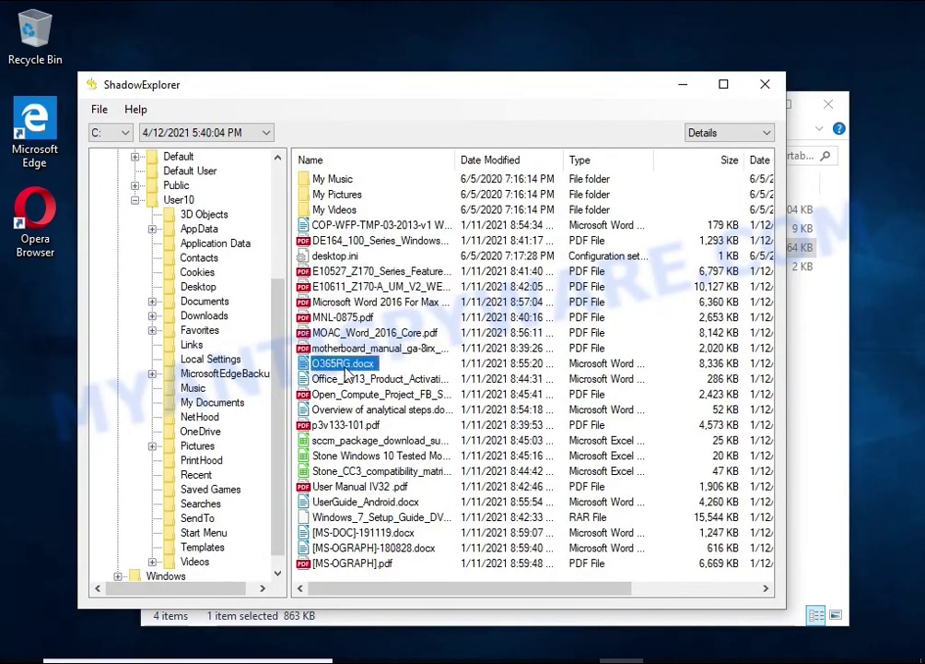
pyautogui.click(335, 317)
pyautogui.click(333, 301)
pyautogui.rightClick(333, 302)
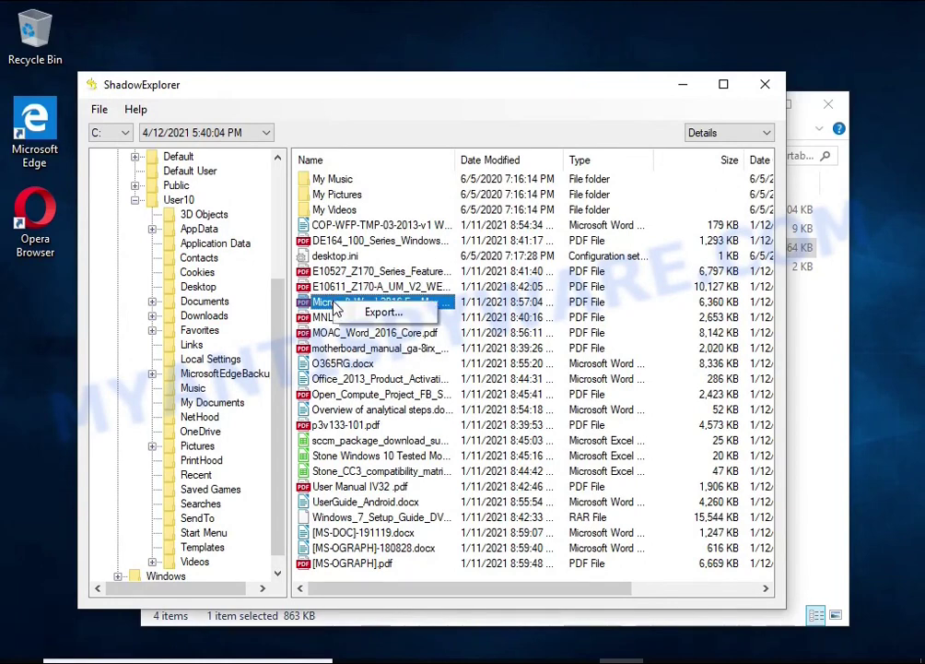
pyautogui.click(405, 313)
pyautogui.click(401, 362)
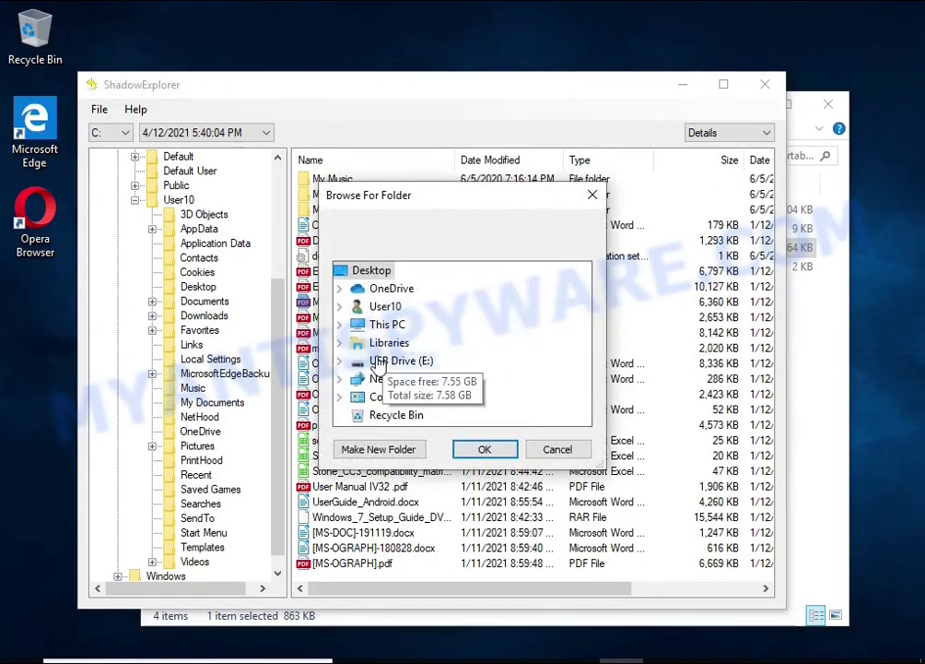
pyautogui.click(481, 448)
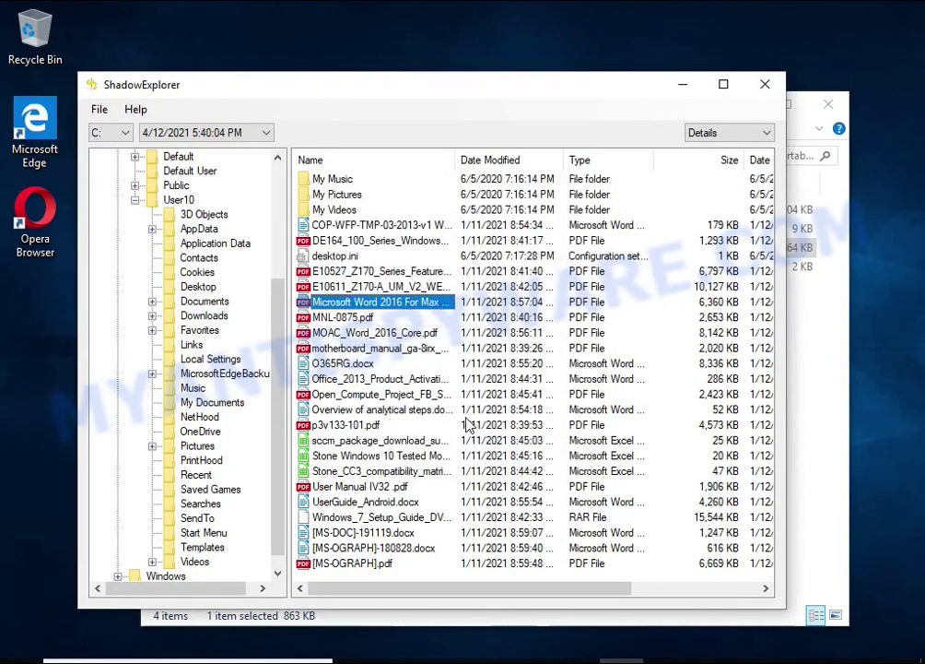
# Step: Export UserGuide_Android.docx from the shadow copy's Documents folder, accepting the preselected destination
pyautogui.click(341, 518)
pyautogui.click(354, 503)
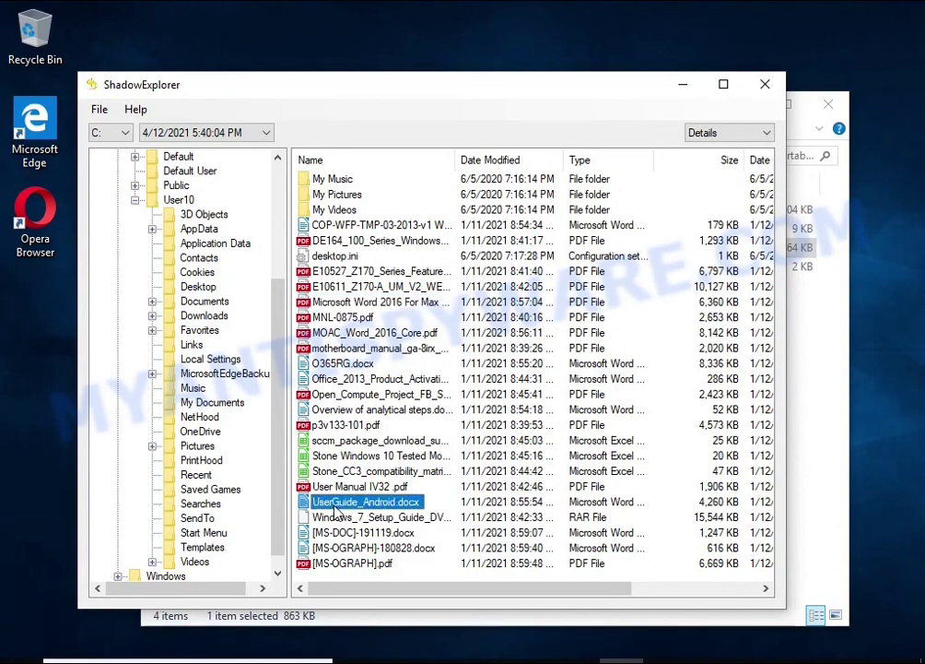
pyautogui.rightClick(388, 503)
pyautogui.click(435, 514)
pyautogui.click(484, 452)
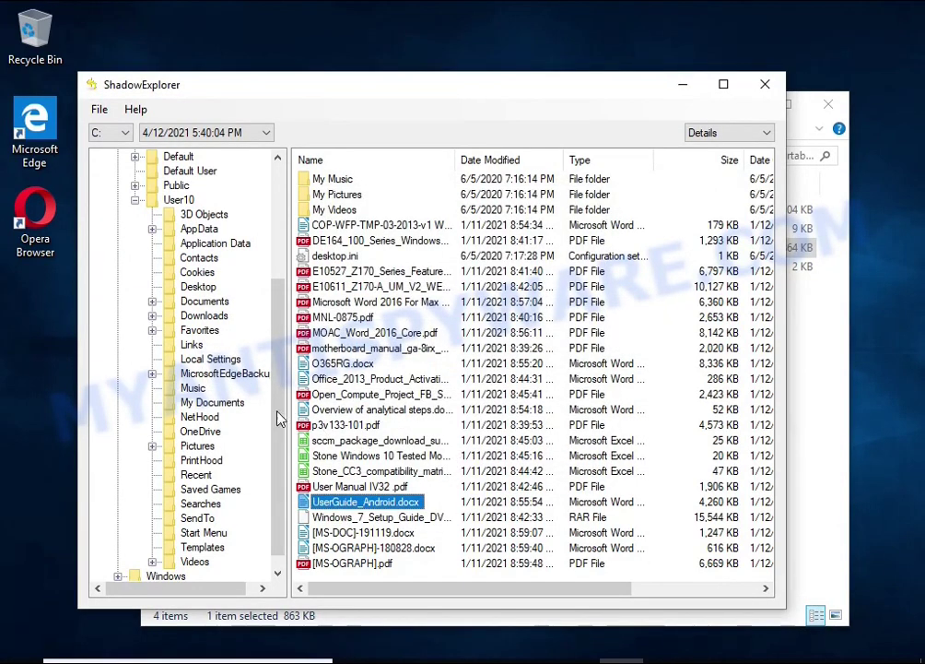
# Step: Export Chrysanthemum.jpg from the shadow copy's Pictures folder under User10 to USB Drive (E:)
pyautogui.click(197, 445)
pyautogui.click(329, 291)
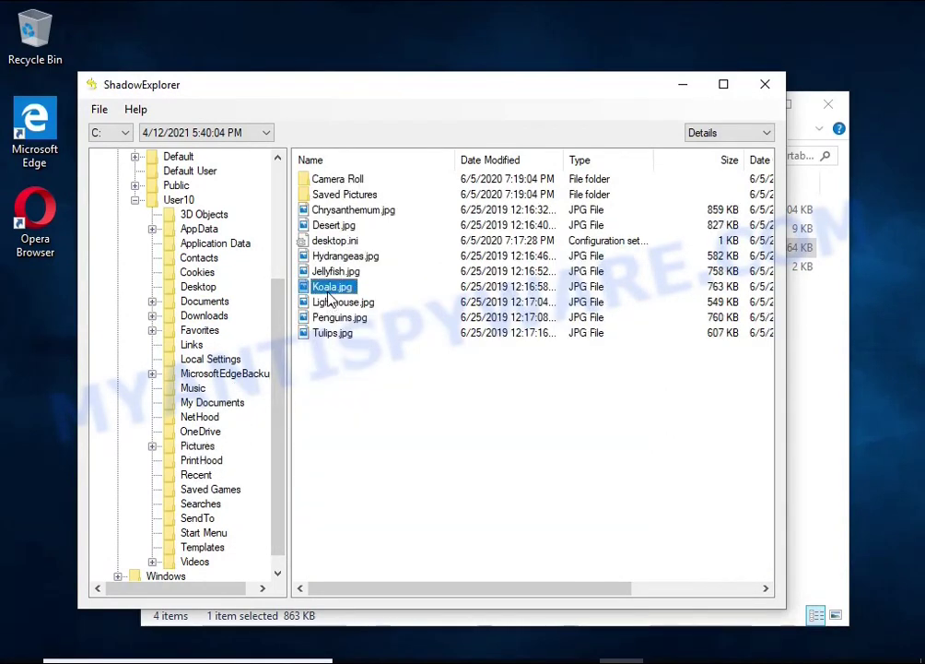
pyautogui.rightClick(331, 211)
pyautogui.click(373, 225)
pyautogui.click(476, 450)
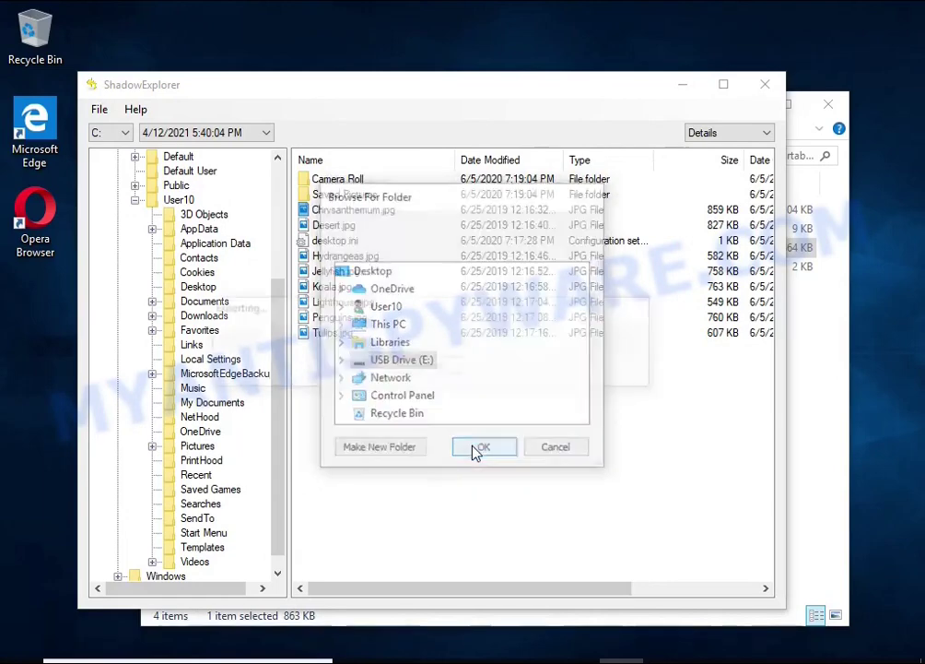
# Step: Export Desert.jpg from the shadow copy's Pictures folder, accepting the preselected destination
pyautogui.click(331, 225)
pyautogui.rightClick(332, 225)
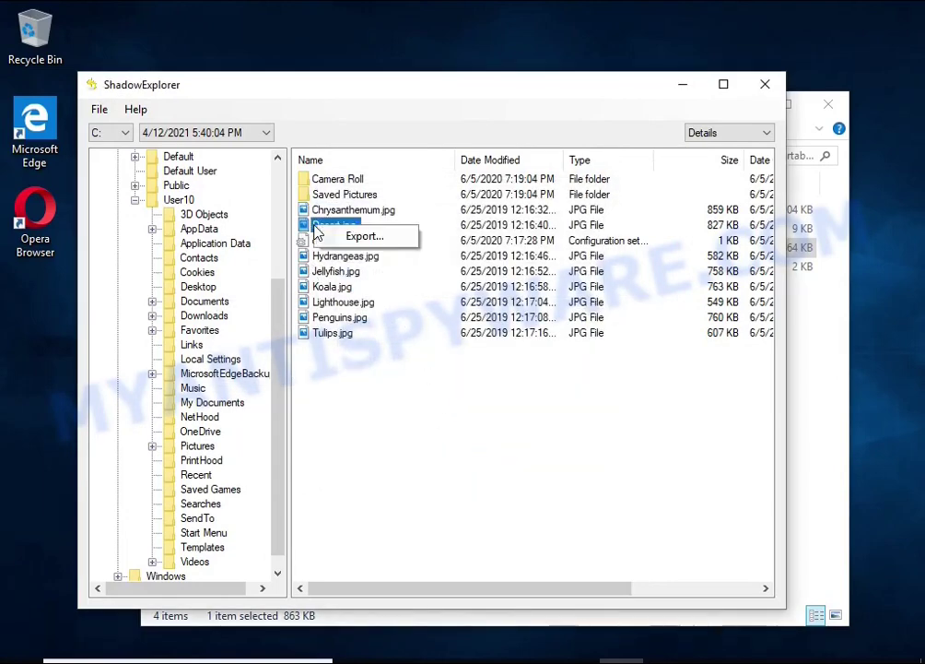
pyautogui.click(372, 239)
pyautogui.click(477, 450)
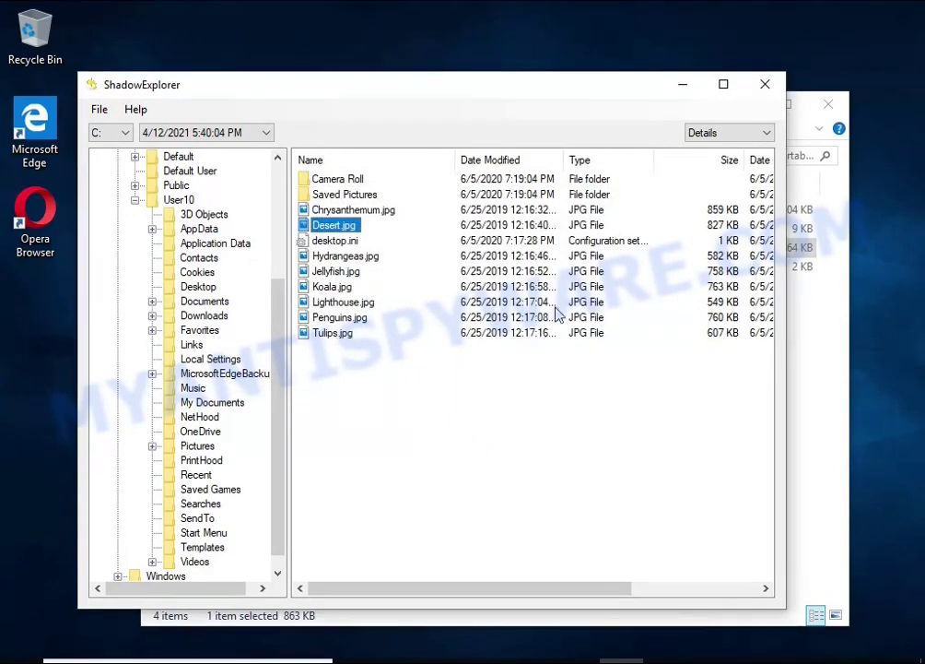
# Step: Close ShadowExplorer and go to the exported files in the root of USB Drive (E:)
pyautogui.click(765, 83)
pyautogui.click(221, 548)
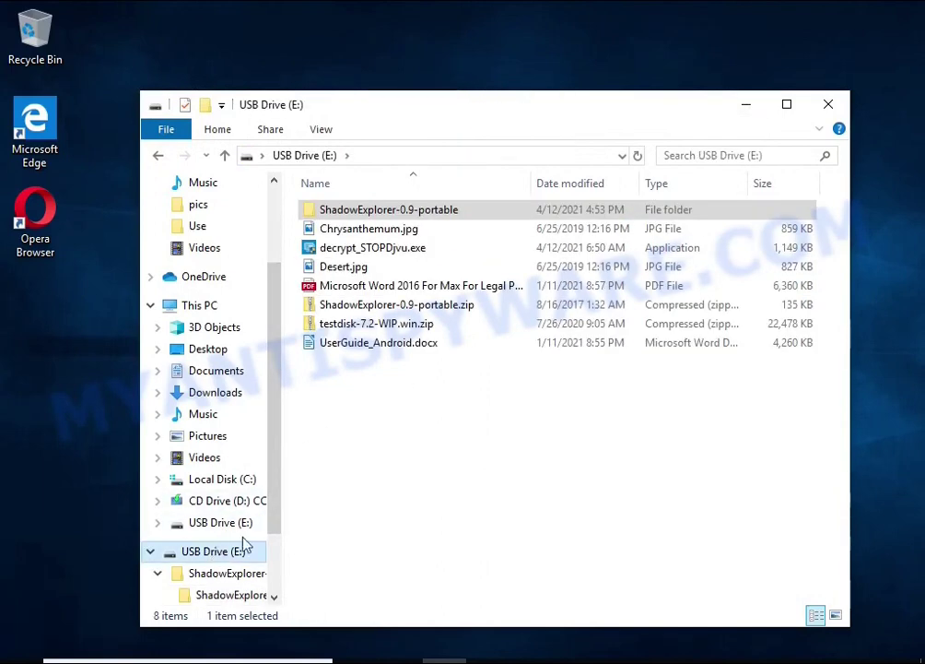
pyautogui.click(369, 228)
pyautogui.click(389, 267)
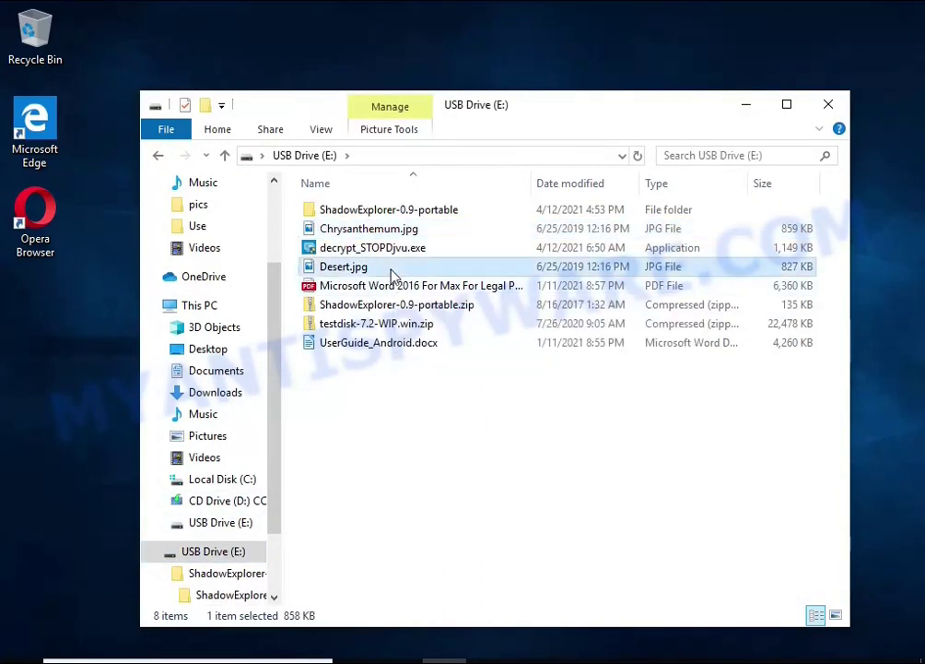
pyautogui.click(392, 285)
# Step: Open the recovered UserGuide_Android.docx in LibreOffice Writer, dismiss the tip of the day and look through the document
pyautogui.click(398, 344)
pyautogui.doubleClick(399, 343)
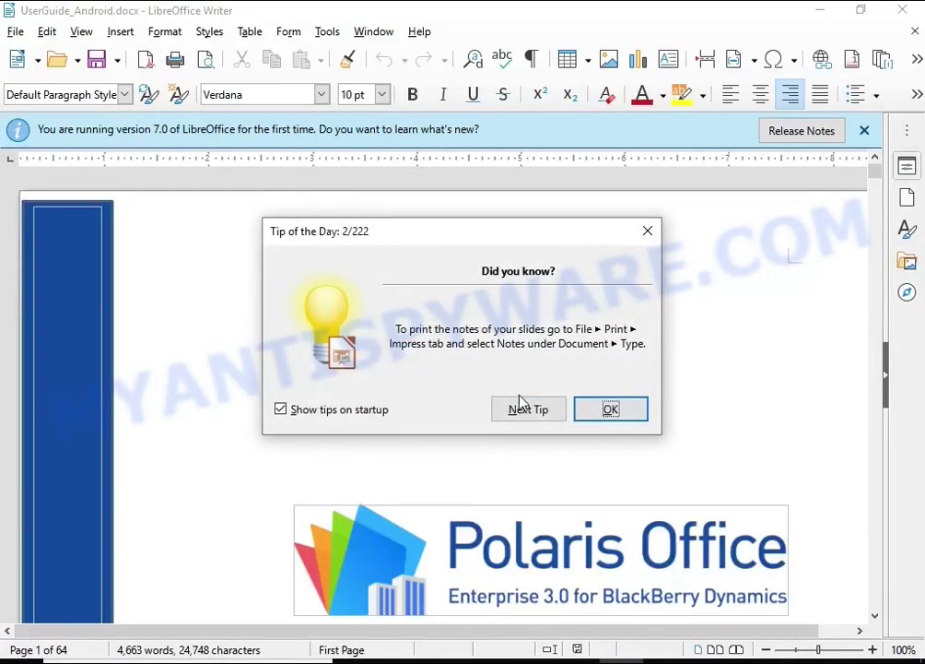
pyautogui.click(599, 411)
pyautogui.scroll(-20, 612, 332)
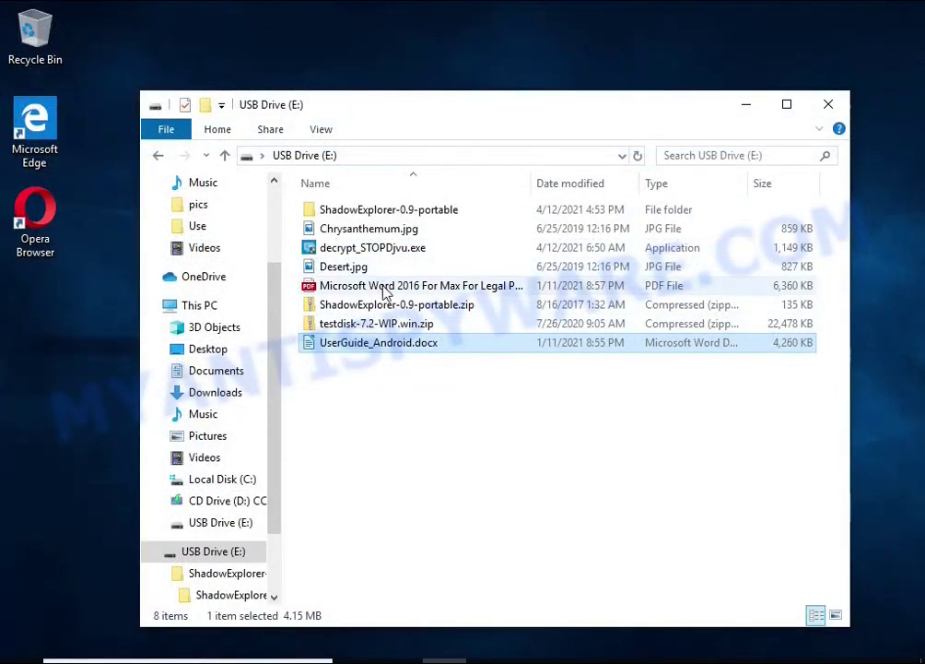
# Step: Open the recovered "Microsoft Word 2016 For Max" PDF, look through its pages and close it
pyautogui.doubleClick(385, 287)
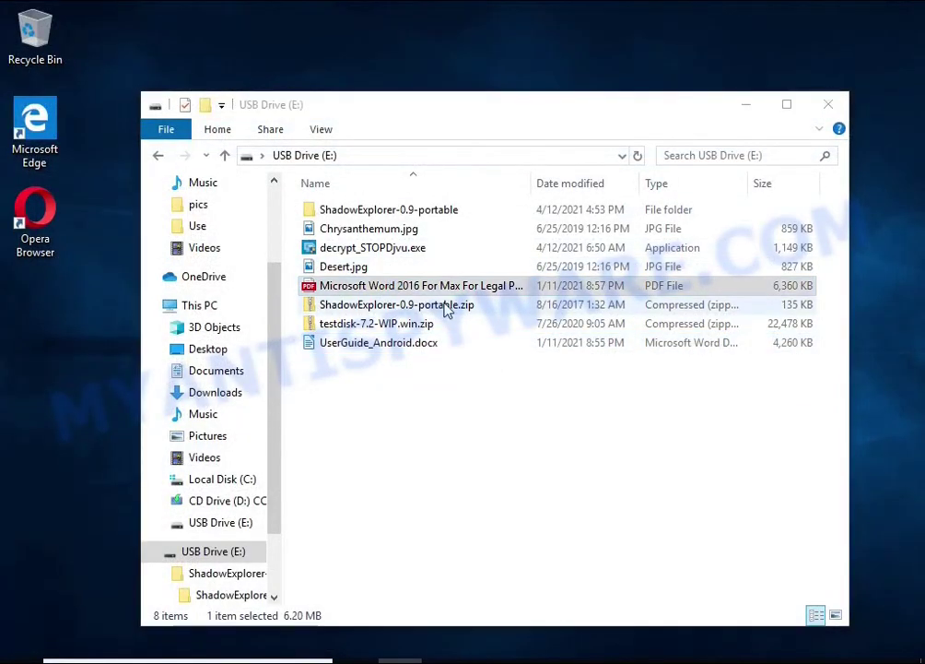
pyautogui.scroll(-15, 459, 302)
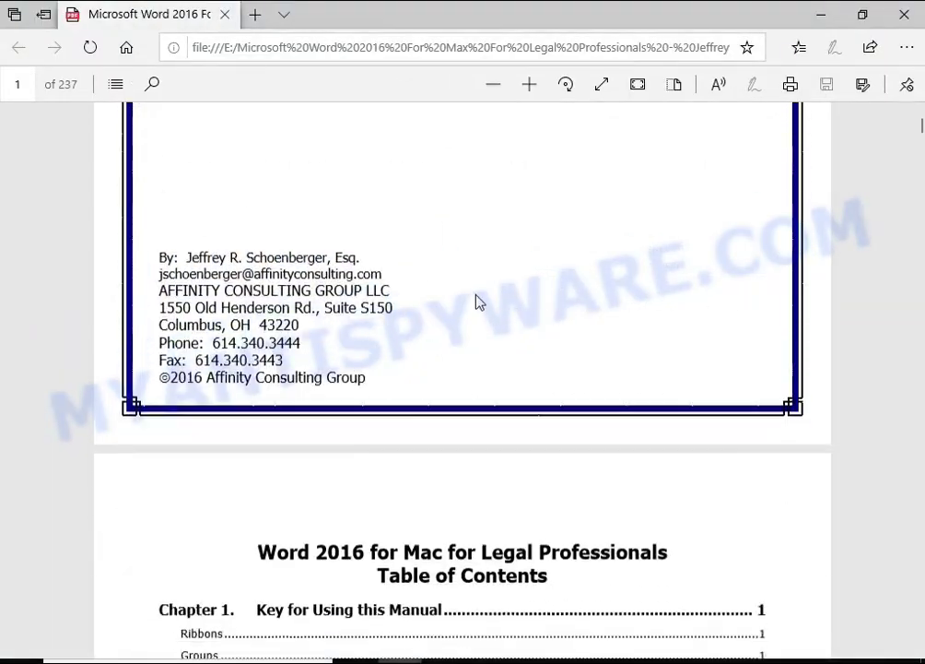
pyautogui.click(904, 26)
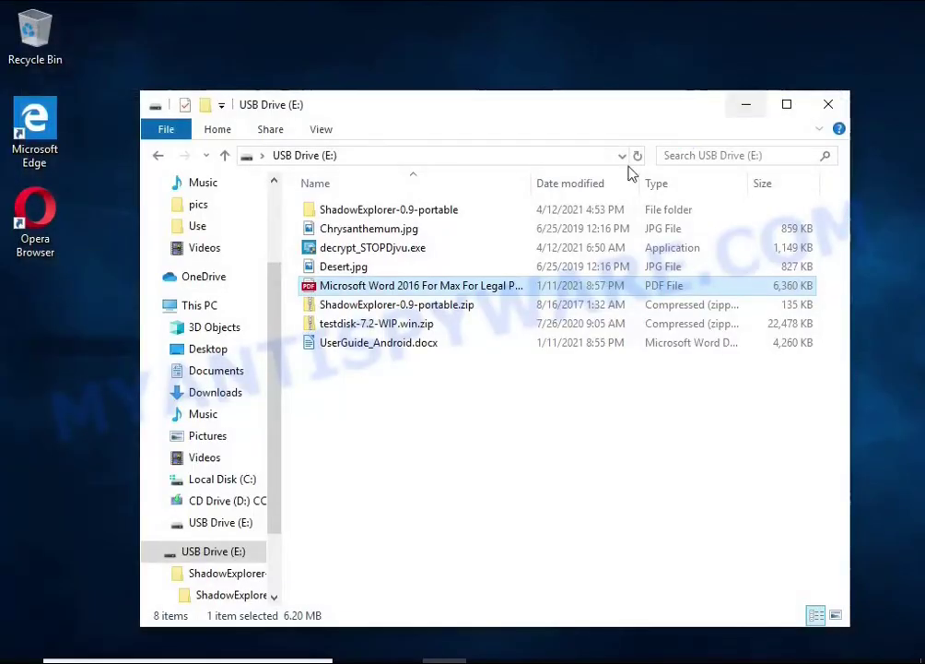
# Step: View the recovered Desert.jpg and Chrysanthemum.jpg pictures, then close the viewer and the USB Drive (E:) window
pyautogui.doubleClick(392, 278)
pyautogui.doubleClick(393, 288)
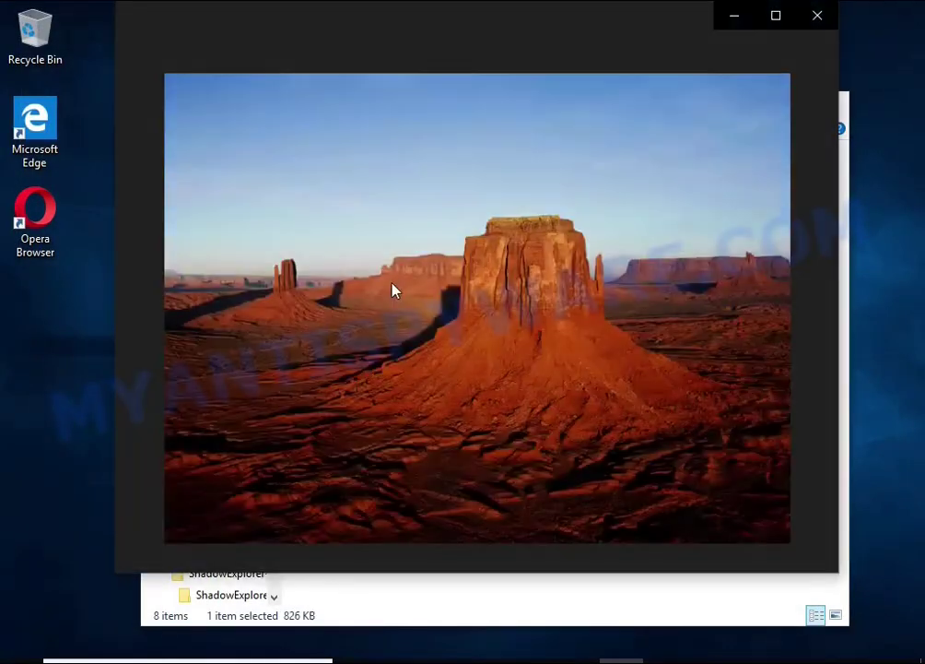
pyautogui.click(817, 16)
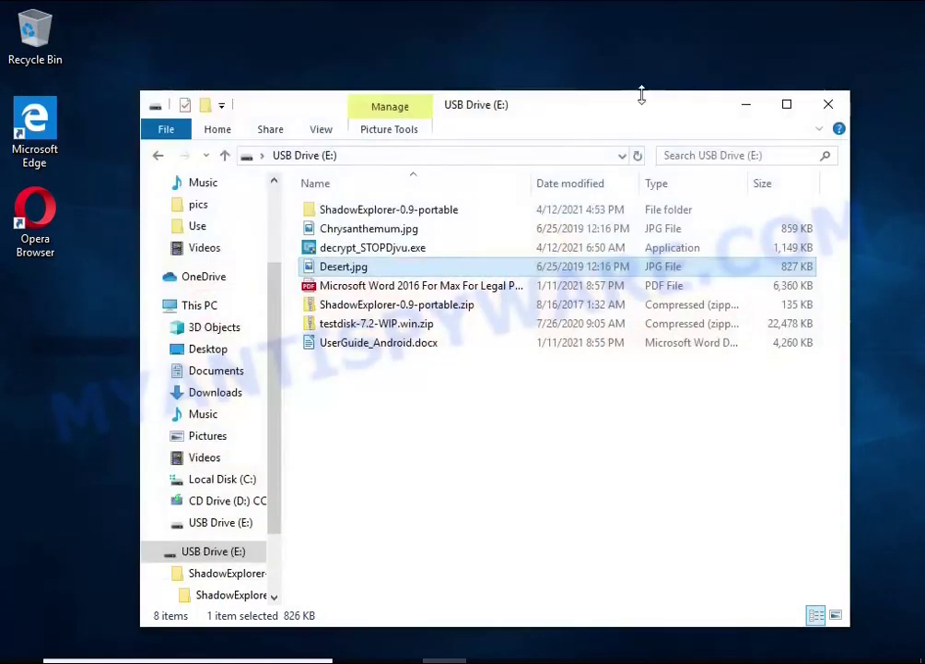
pyautogui.doubleClick(399, 232)
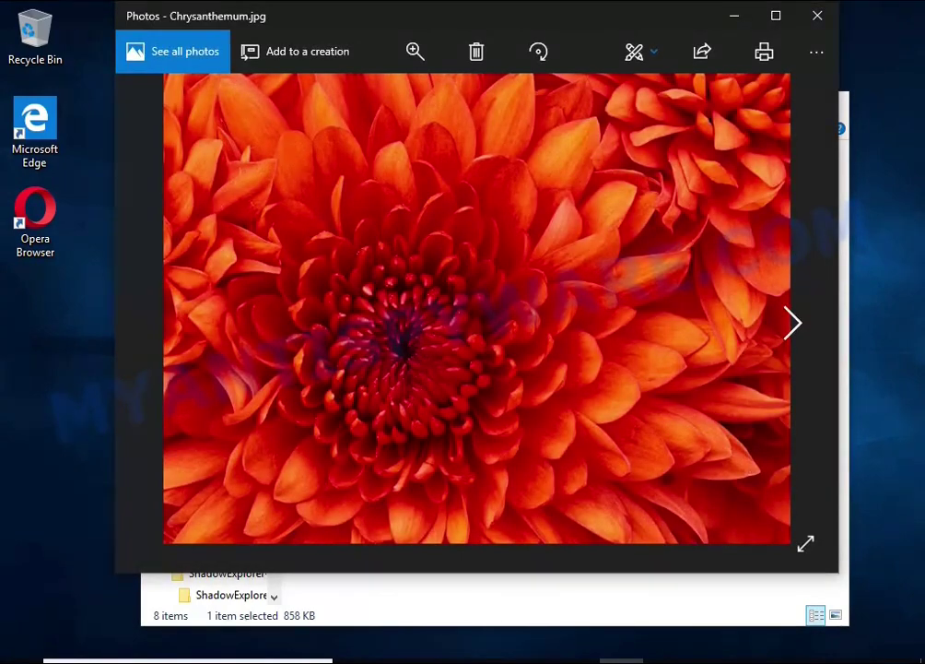
pyautogui.click(815, 18)
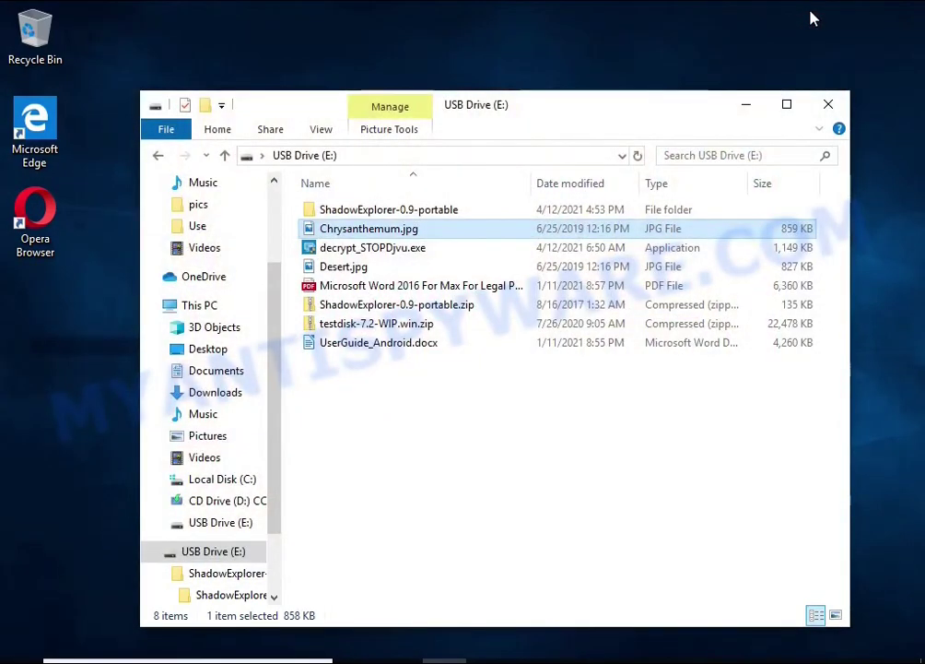
pyautogui.click(828, 106)
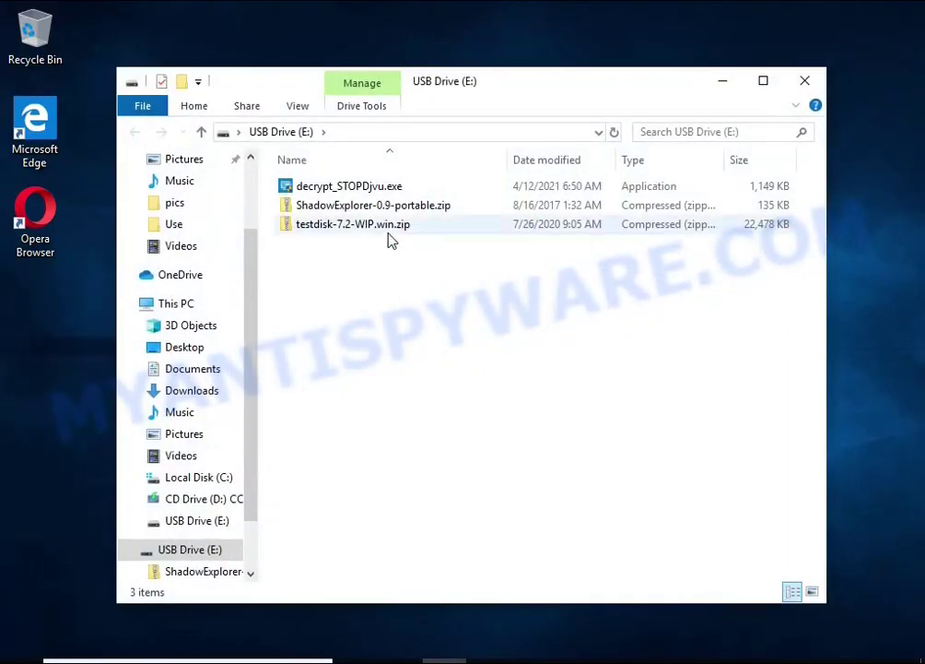
# Step: Extract testdisk-7.2-WIP.win.zip on USB Drive (E:) to the folder E:\testdisk-7.2-WIP.win
pyautogui.click(433, 227)
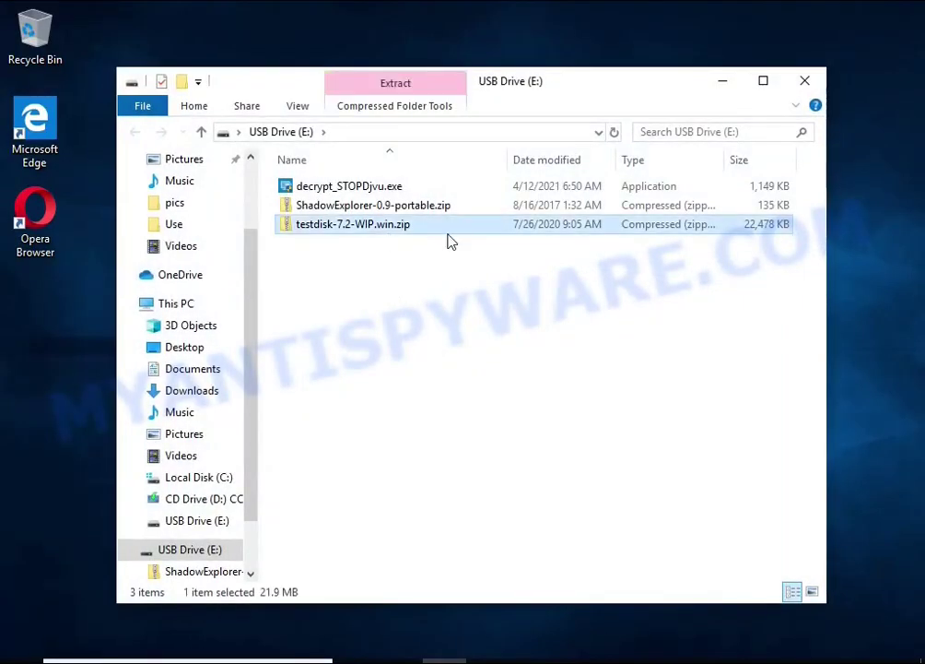
pyautogui.rightClick(472, 229)
pyautogui.click(599, 286)
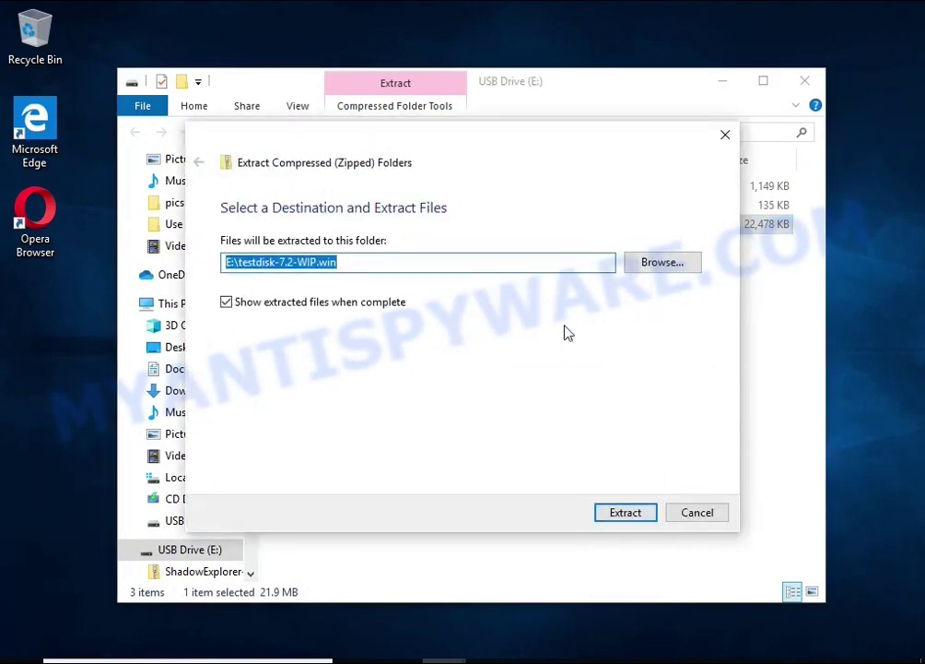
pyautogui.click(632, 514)
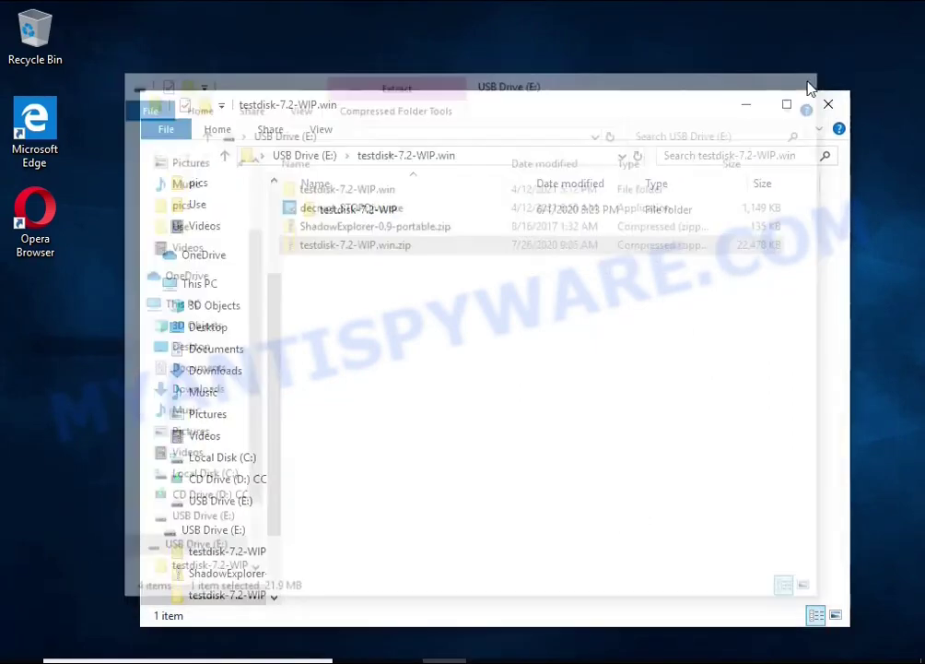
# Step: Run qphotorec_win.exe from the extracted testdisk-7.2-WIP folder and allow it to make changes
pyautogui.doubleClick(424, 212)
pyautogui.scroll(-7, 451, 295)
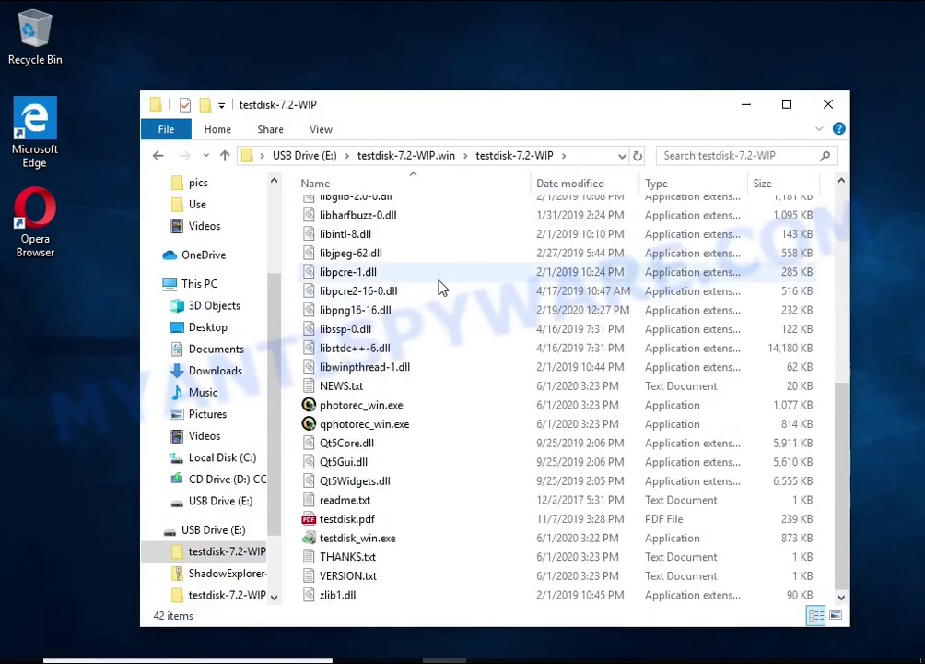
pyautogui.click(401, 425)
pyautogui.doubleClick(470, 429)
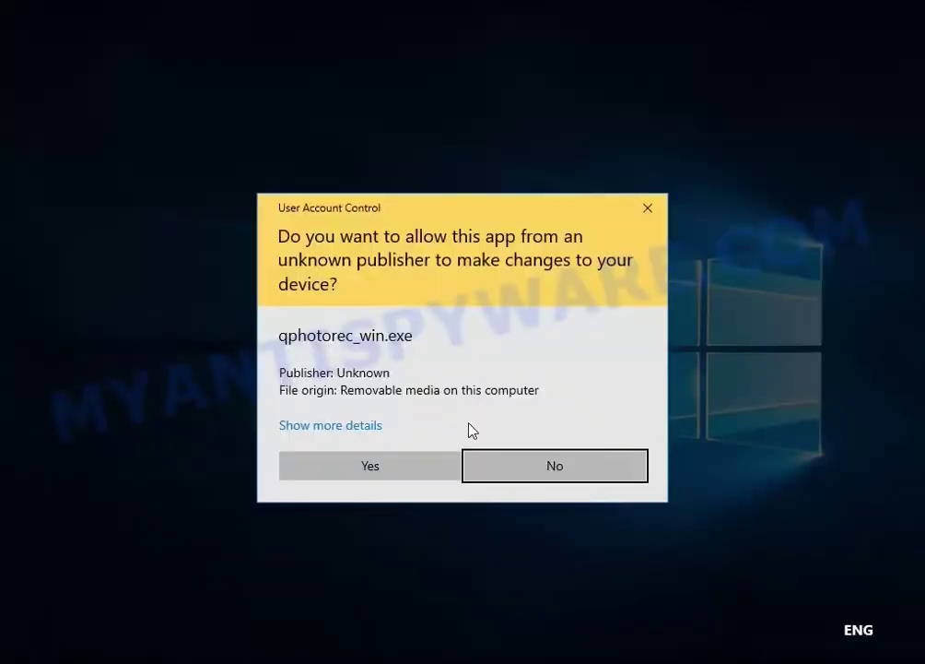
pyautogui.click(395, 474)
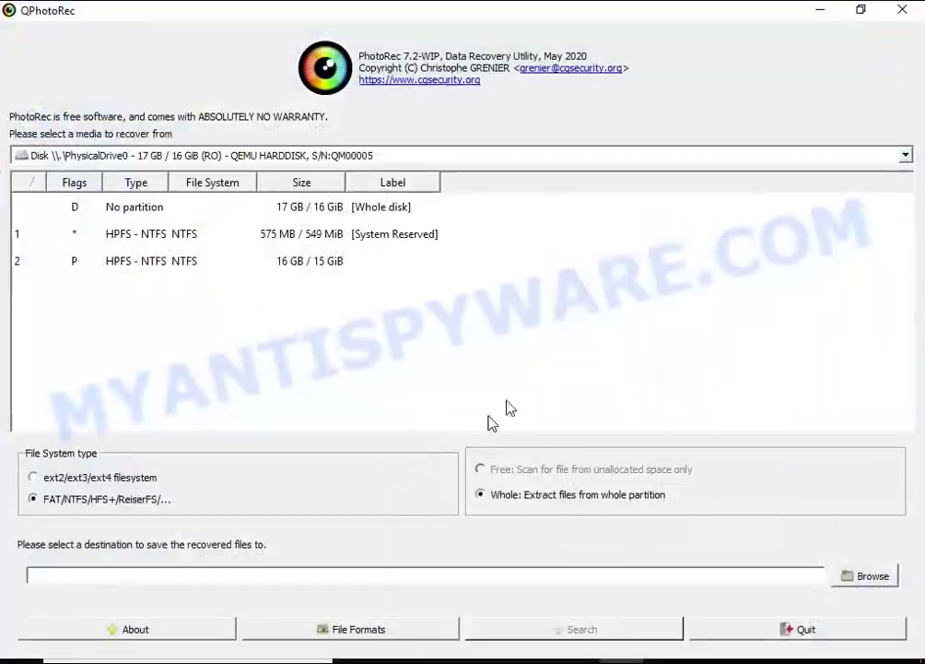
# Step: Restore the QPhotoRec window to a smaller size and choose the 16 GB NTFS partition 2 of PhysicalDrive0 as the recovery source
pyautogui.click(861, 9)
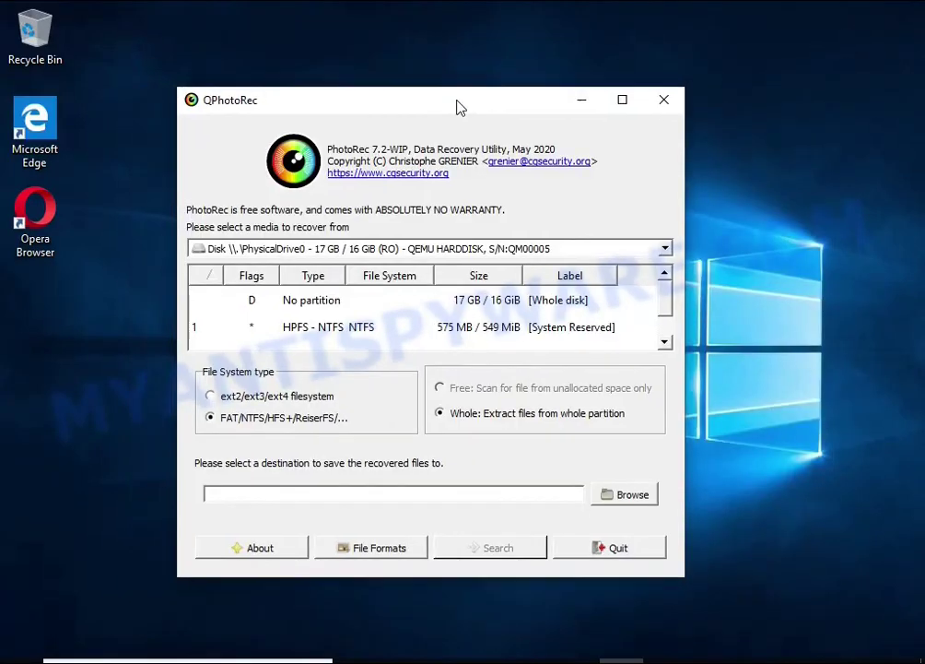
pyautogui.moveTo(458, 107); pyautogui.dragTo(498, 96)
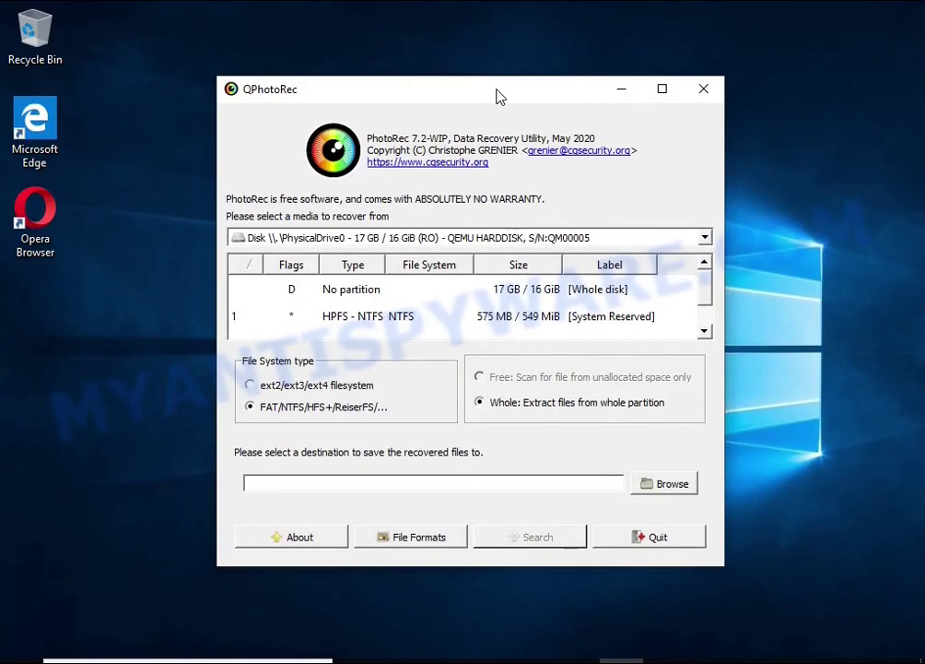
pyautogui.click(398, 236)
pyautogui.click(392, 252)
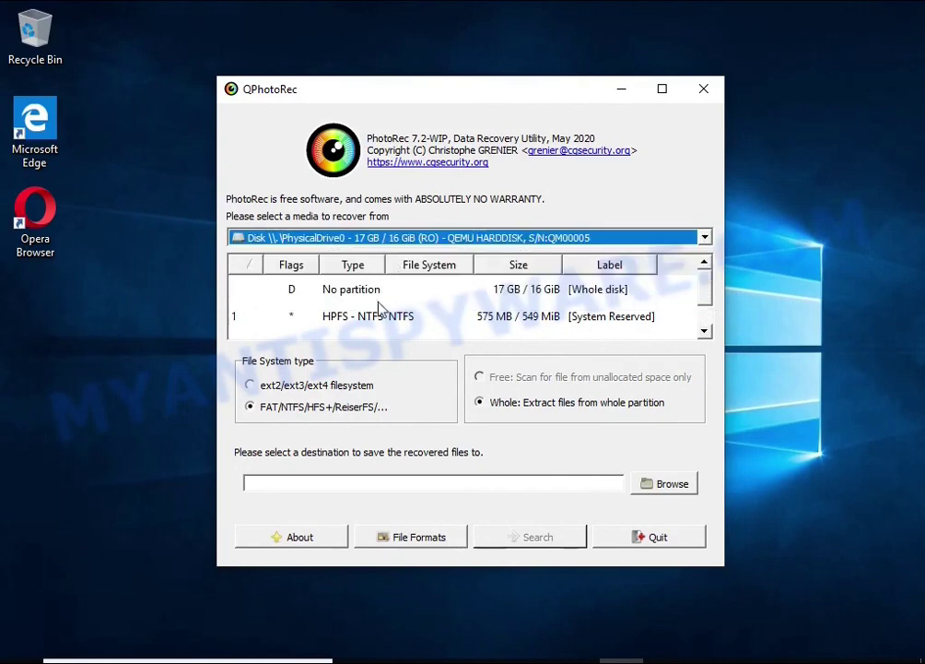
pyautogui.scroll(-1, 388, 318)
pyautogui.click(384, 326)
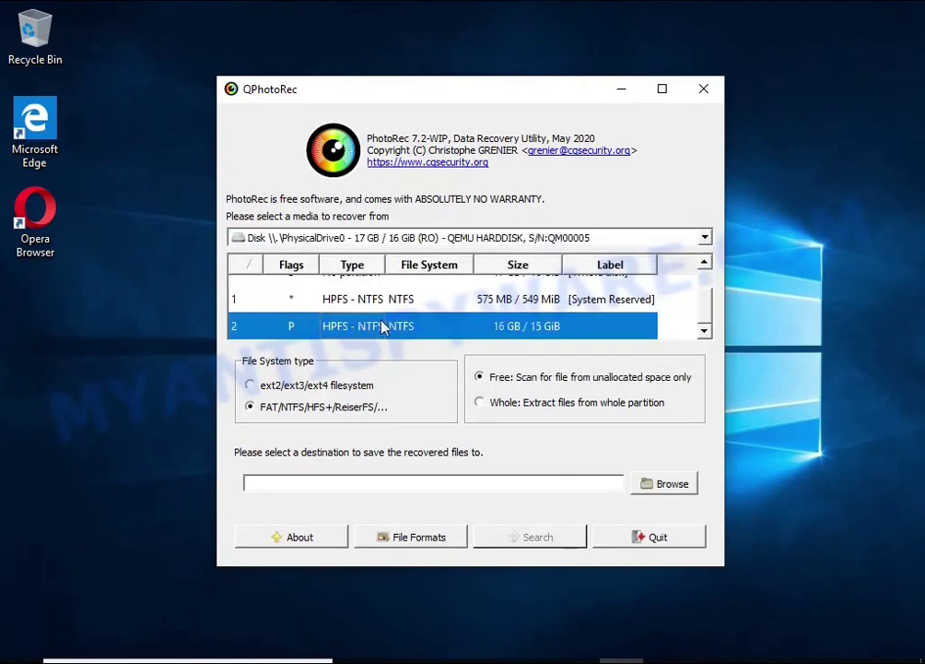
# Step: Deselect all file formats in QPhotoRec's file format settings
pyautogui.click(396, 540)
pyautogui.click(382, 421)
pyautogui.scroll(-3, 427, 334)
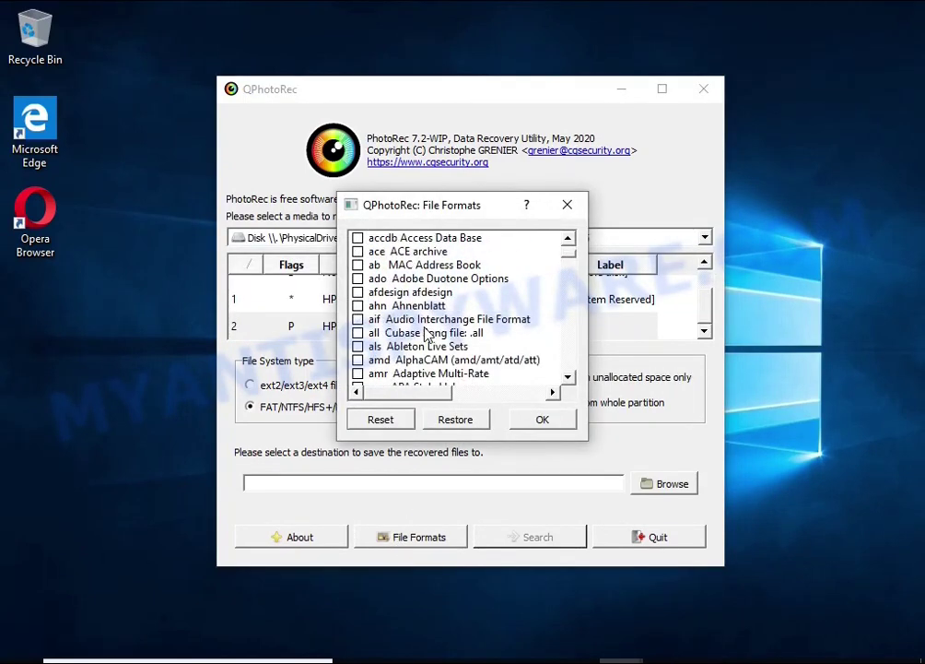
# Step: Check the full description of the doc Microsoft Office Document format and enable that format for recovery
pyautogui.scroll(-15, 424, 330)
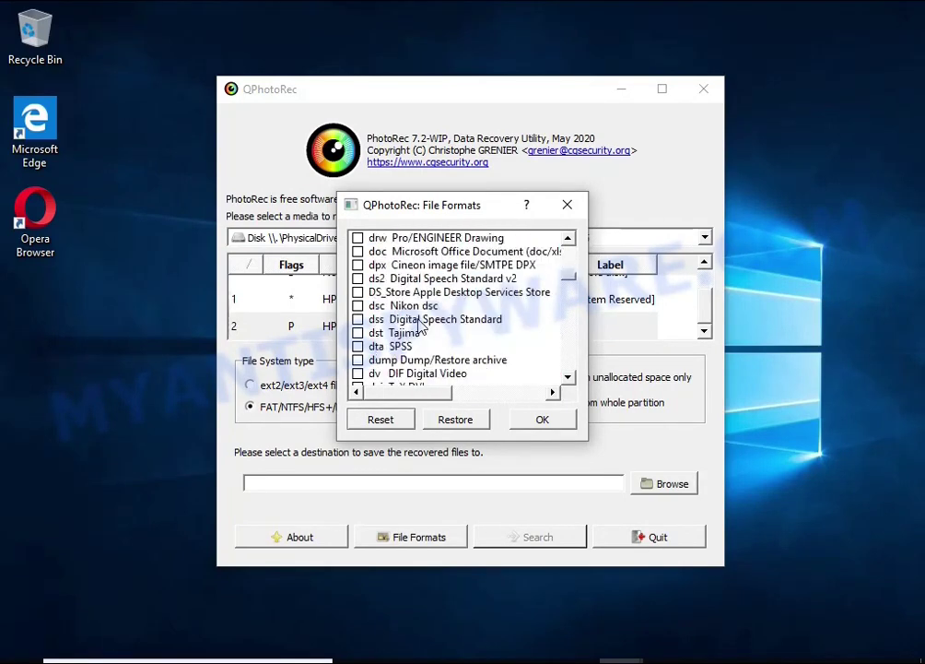
pyautogui.scroll(1, 419, 325)
pyautogui.click(421, 292)
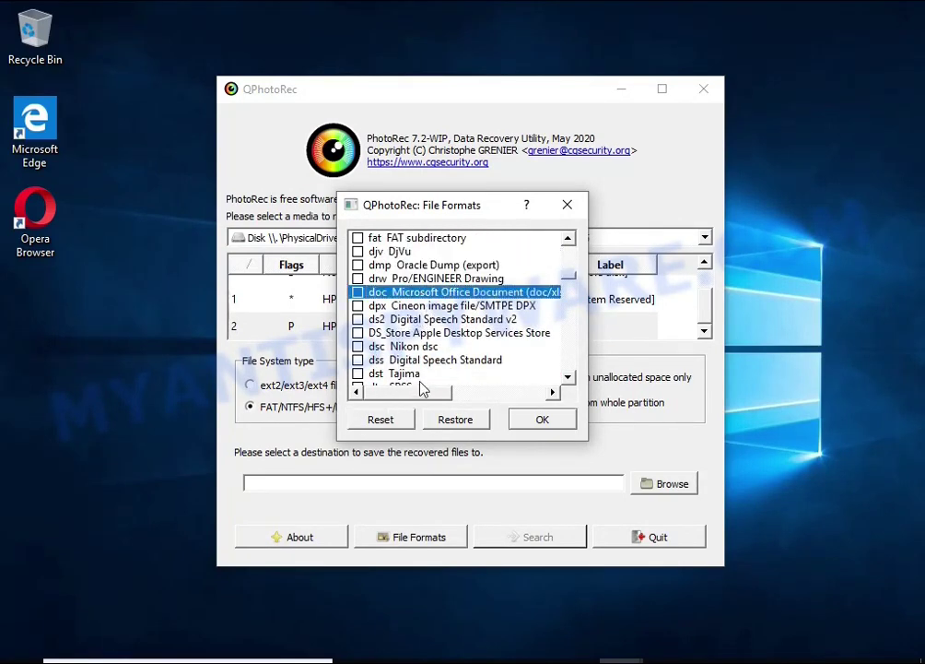
pyautogui.moveTo(421, 392); pyautogui.dragTo(436, 333)
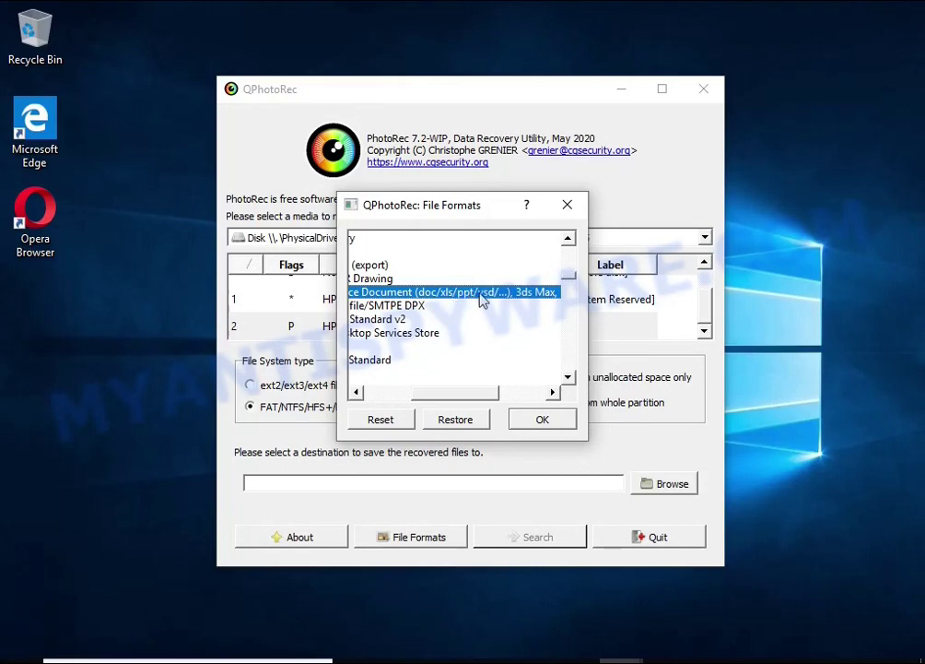
pyautogui.moveTo(450, 394); pyautogui.dragTo(396, 395)
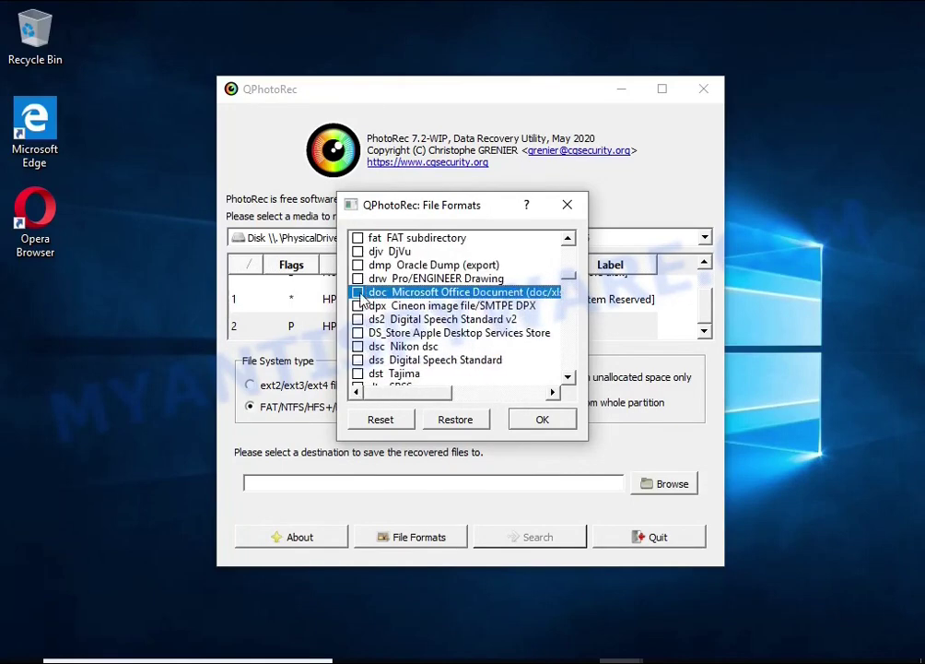
# Step: Enable the jpg, pdf and zip file formats for recovery and confirm the format selection
pyautogui.scroll(-7, 433, 330)
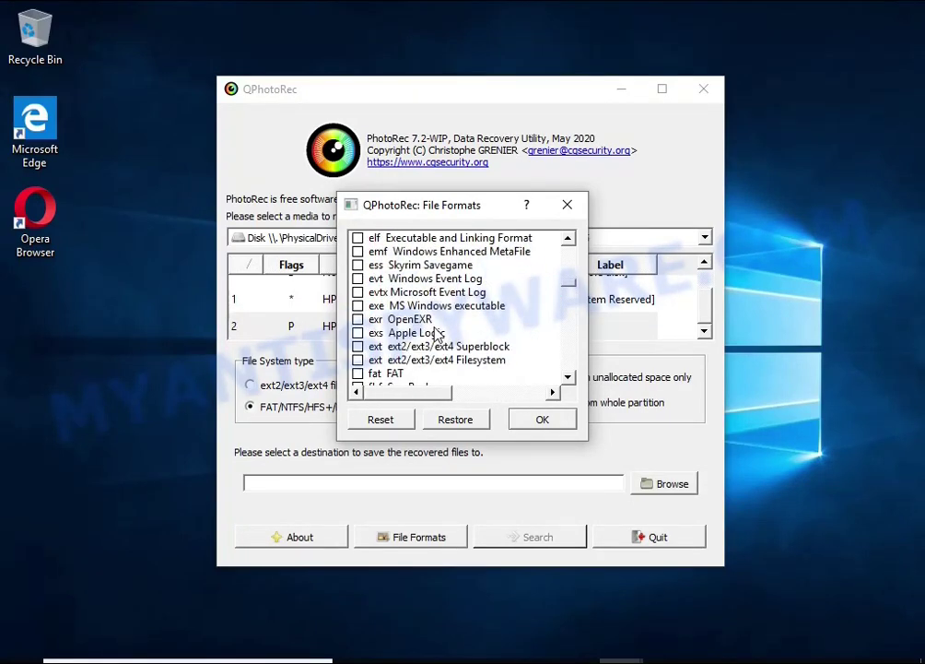
pyautogui.scroll(-20, 437, 332)
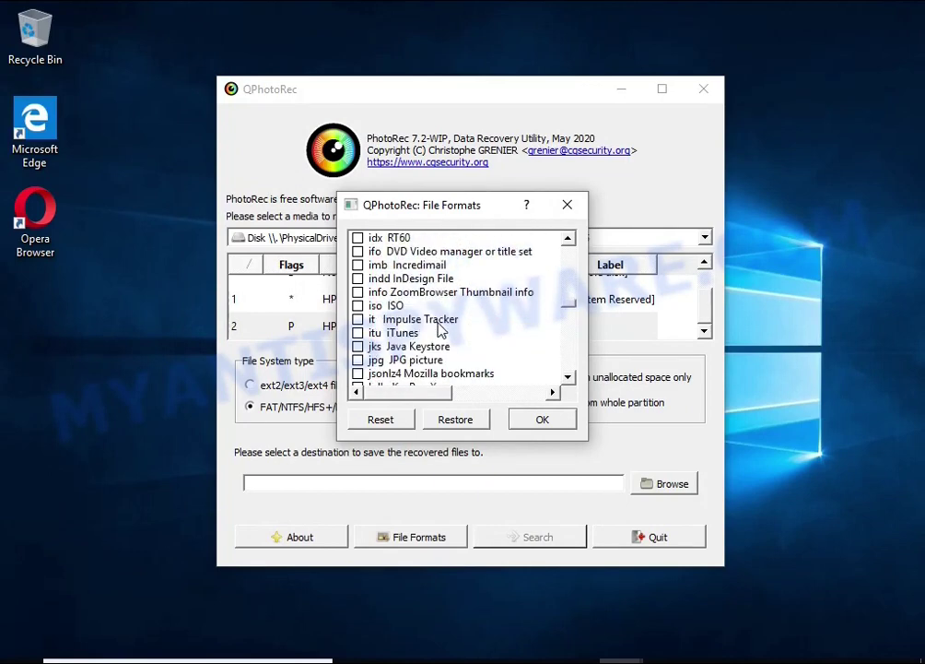
pyautogui.scroll(-1, 439, 329)
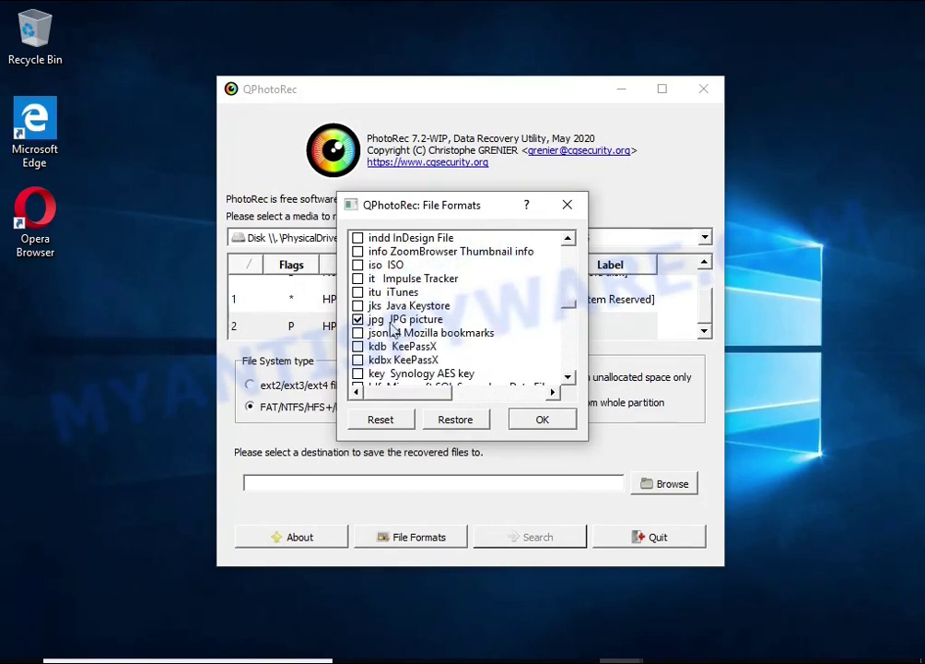
pyautogui.scroll(-20, 464, 327)
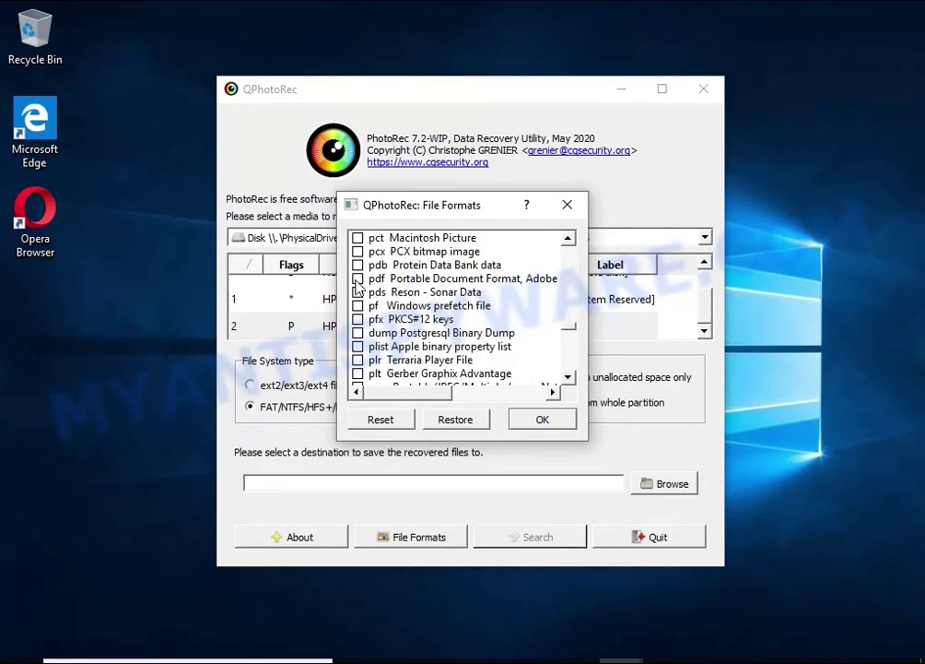
pyautogui.scroll(-20, 399, 287)
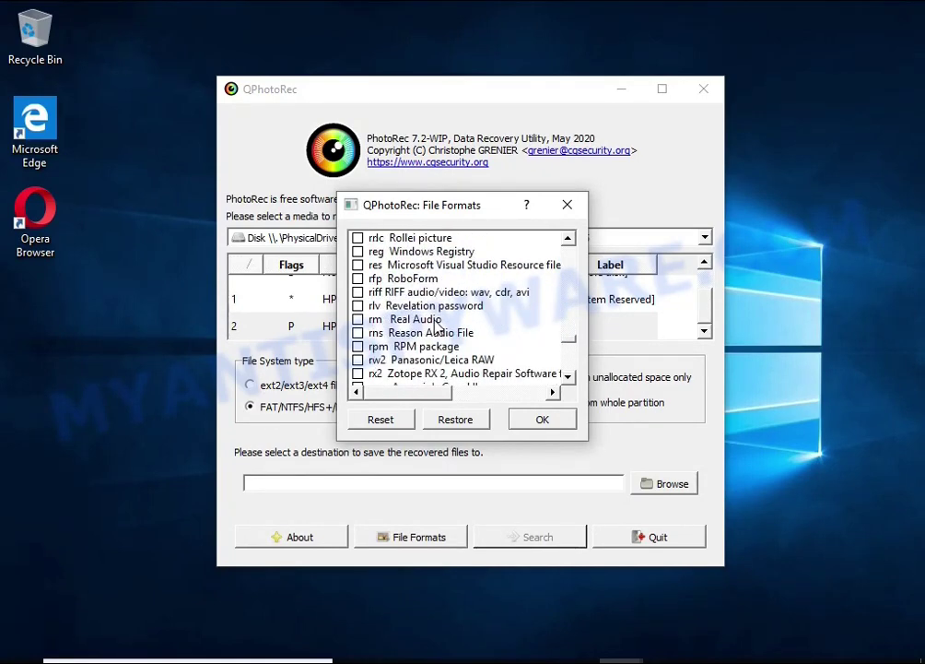
pyautogui.scroll(-4, 427, 318)
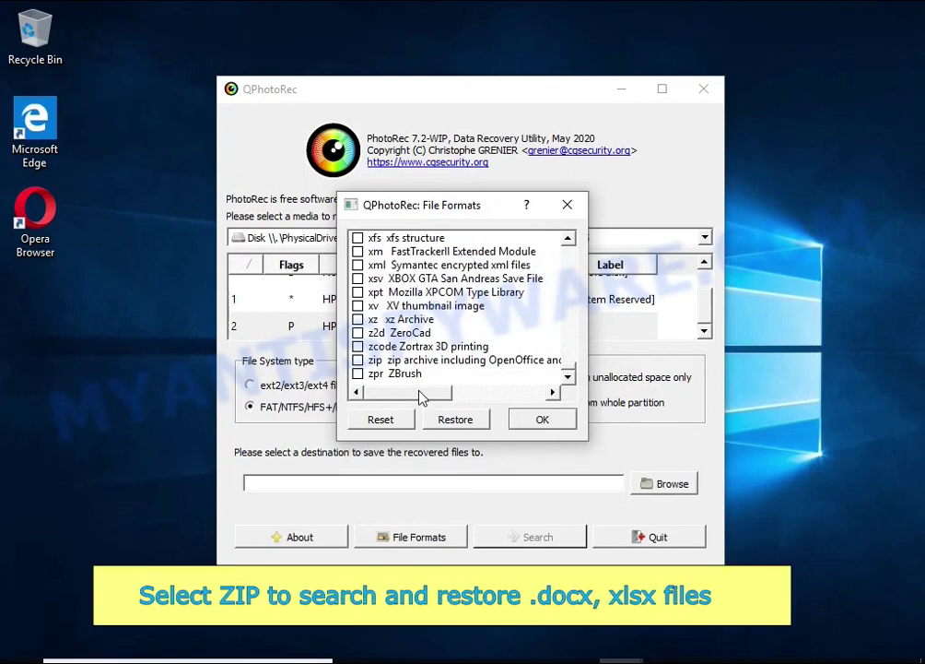
pyautogui.moveTo(423, 393); pyautogui.dragTo(391, 394)
pyautogui.click(367, 361)
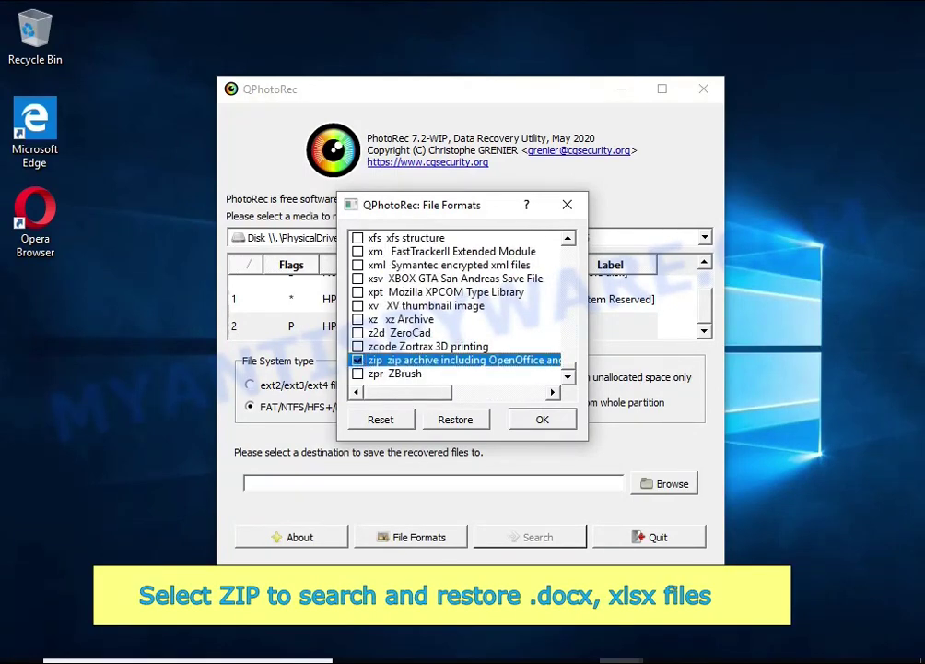
pyautogui.click(542, 419)
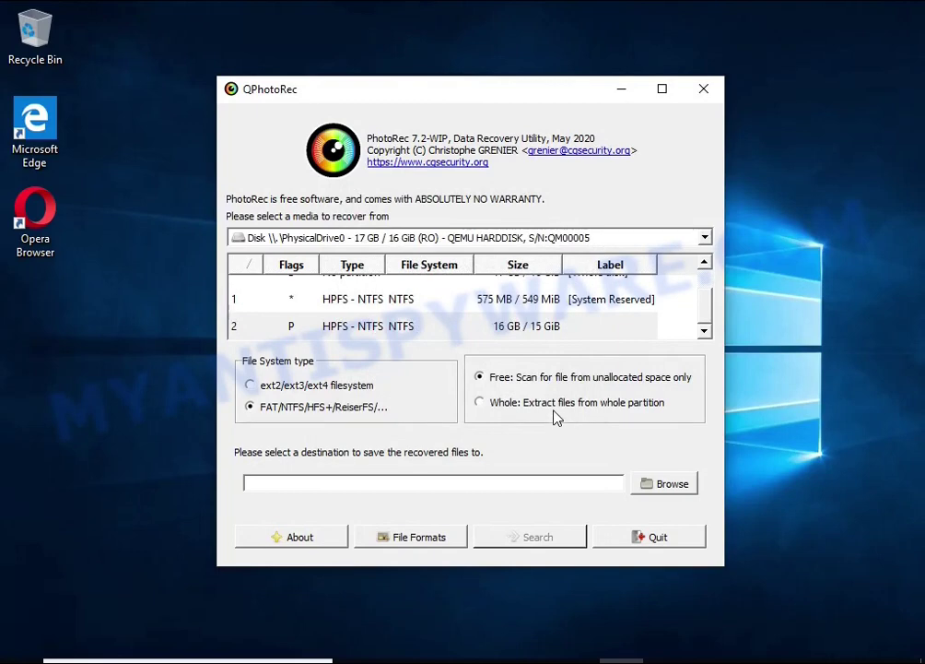
# Step: Choose USB Drive (E:) as the destination for recovered files, run the search on unallocated space, and quit QPhotoRec when the recovery completes
pyautogui.click(553, 403)
pyautogui.click(653, 488)
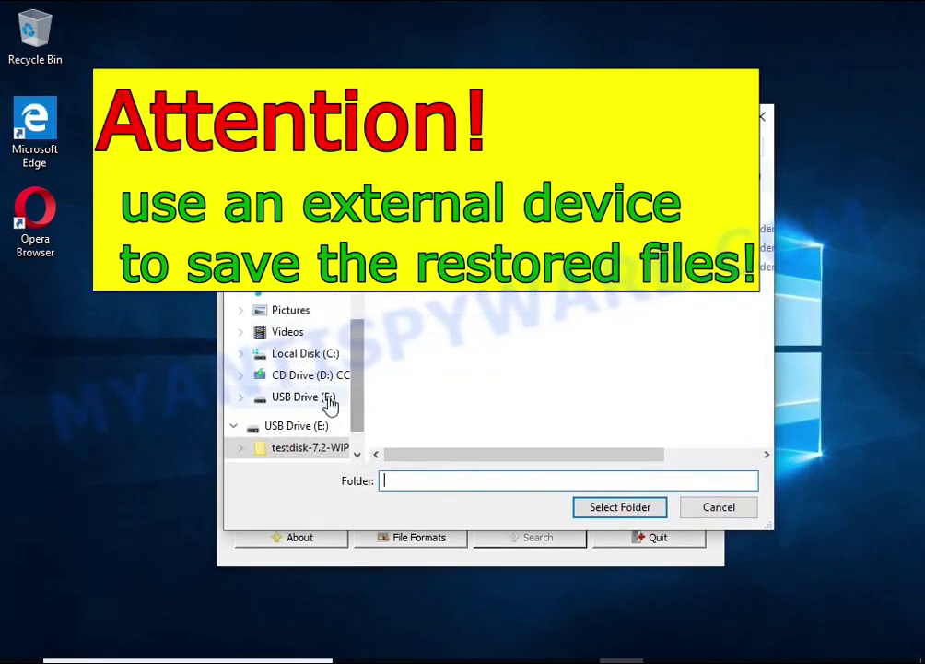
pyautogui.click(295, 426)
pyautogui.click(595, 509)
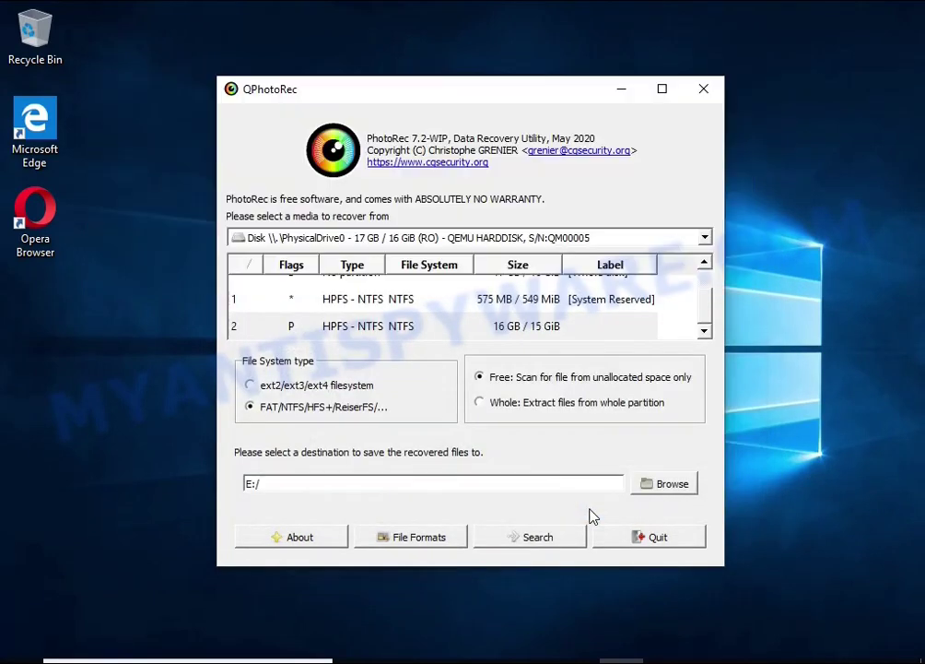
pyautogui.click(539, 539)
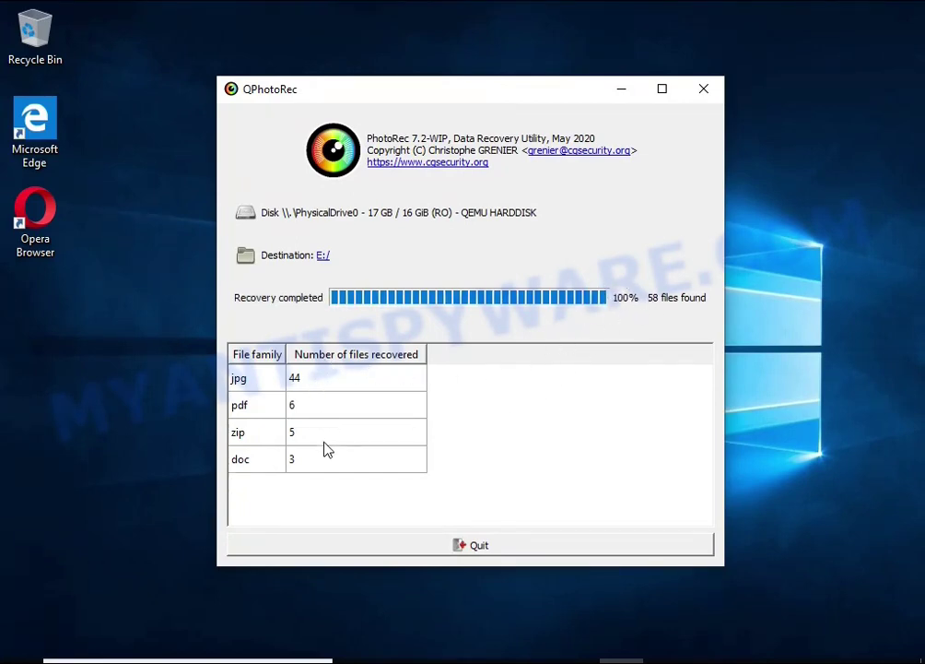
pyautogui.click(501, 547)
# Step: Switch to File Explorer, open the recup_dir.1 folder on USB Drive (E:), and sort its files by size, largest first
pyautogui.click(443, 660)
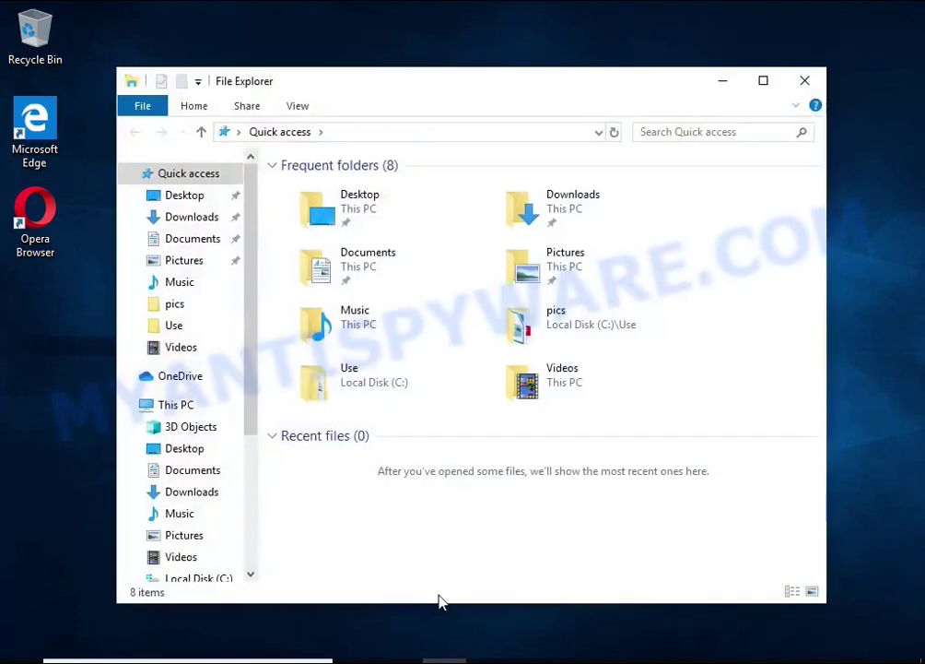
pyautogui.scroll(-2, 176, 521)
pyautogui.click(177, 499)
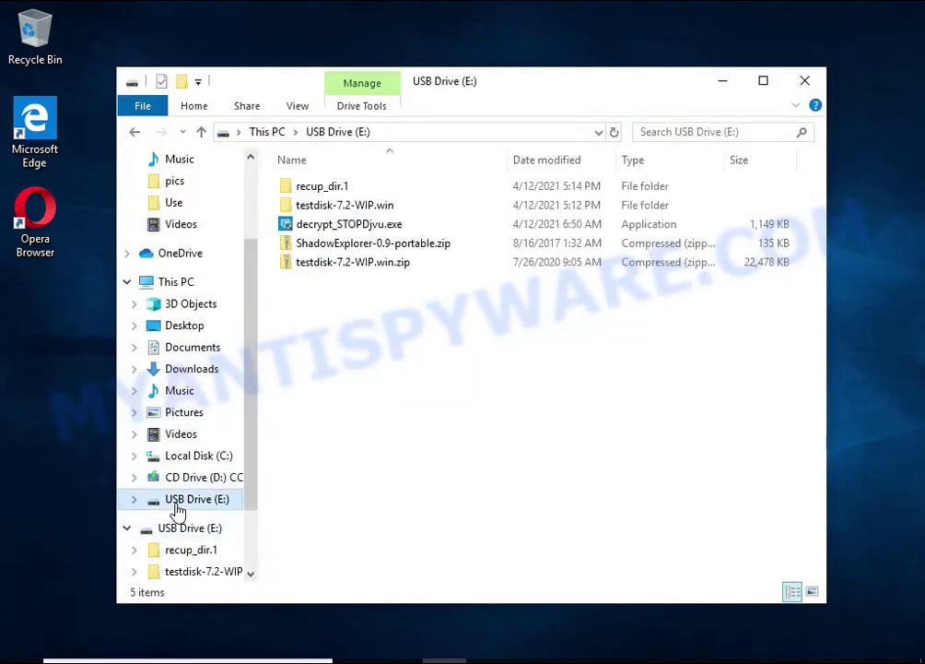
pyautogui.click(333, 191)
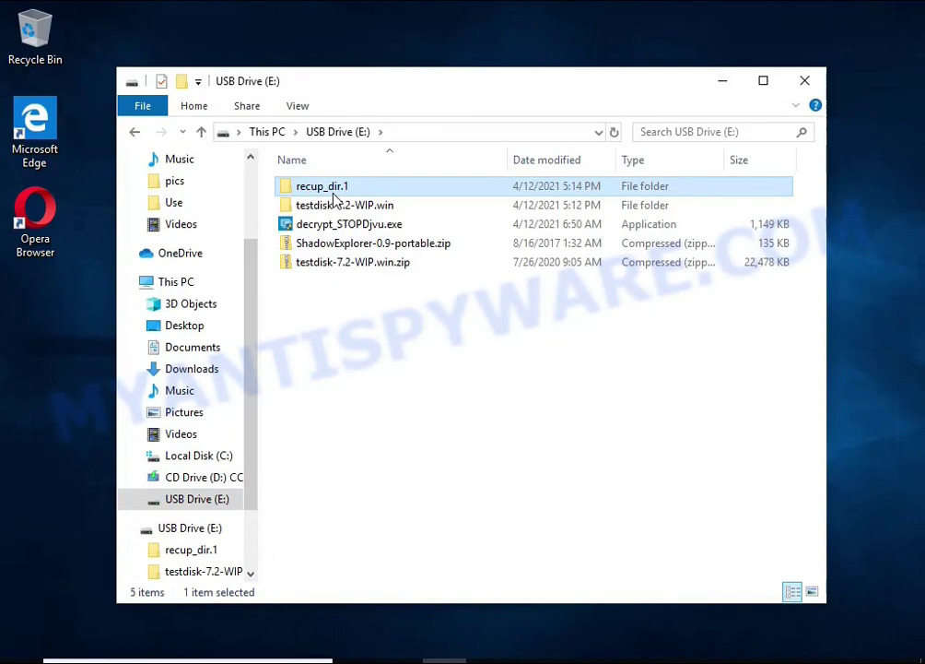
pyautogui.doubleClick(335, 197)
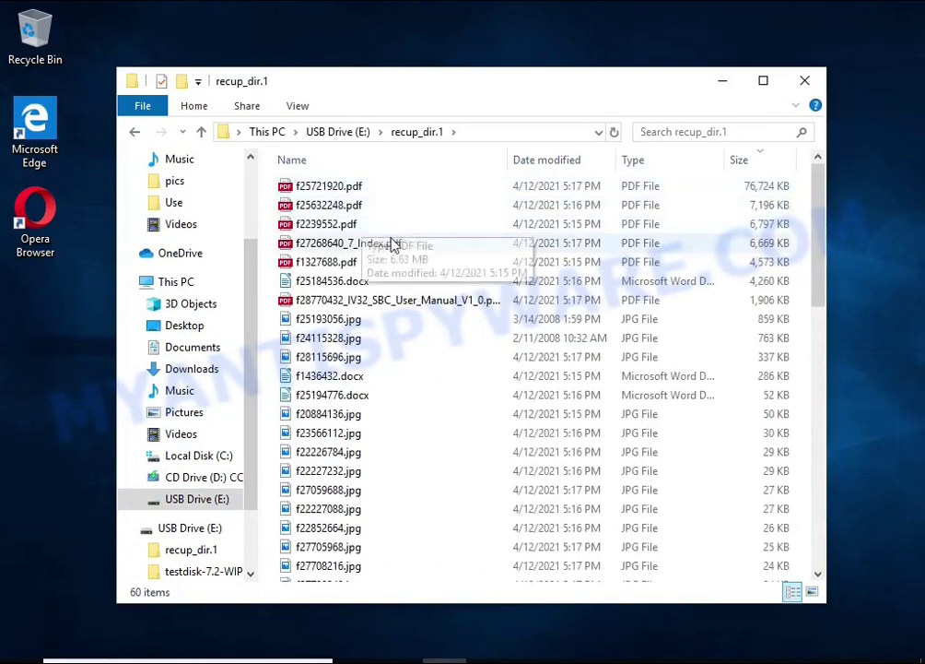
pyautogui.click(751, 165)
pyautogui.click(753, 164)
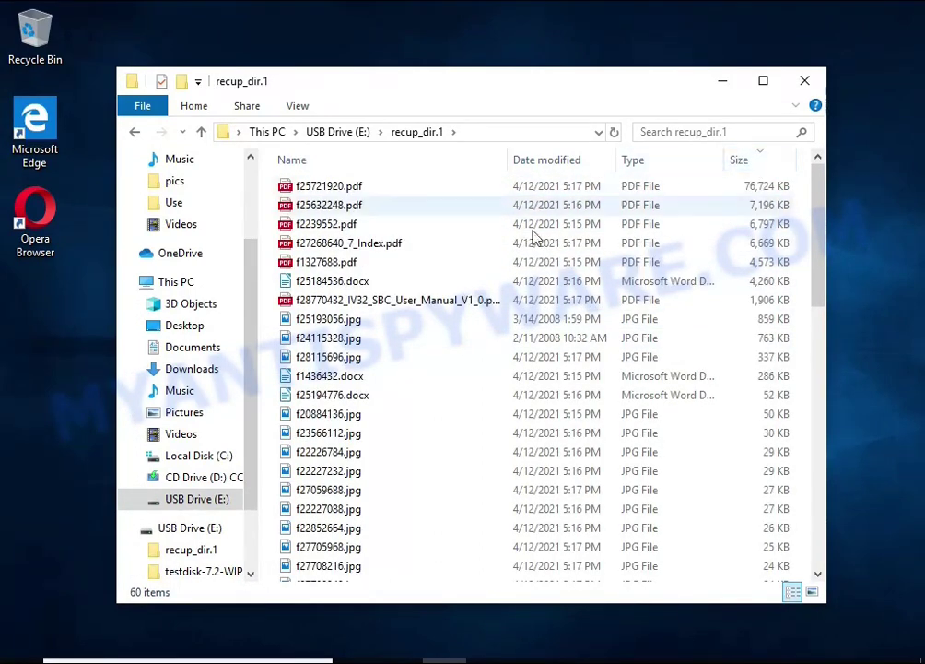
# Step: Open the recovered f28770432_IV32_SBC_User_Manual_V1_0.pdf, check that its pages are readable, and close it
pyautogui.doubleClick(444, 301)
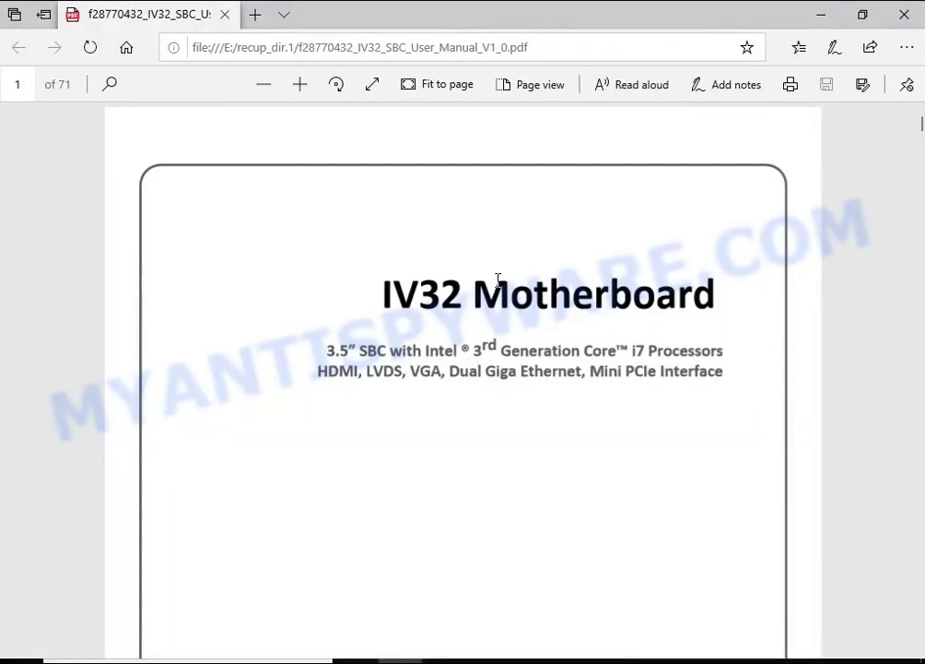
pyautogui.scroll(-15, 503, 295)
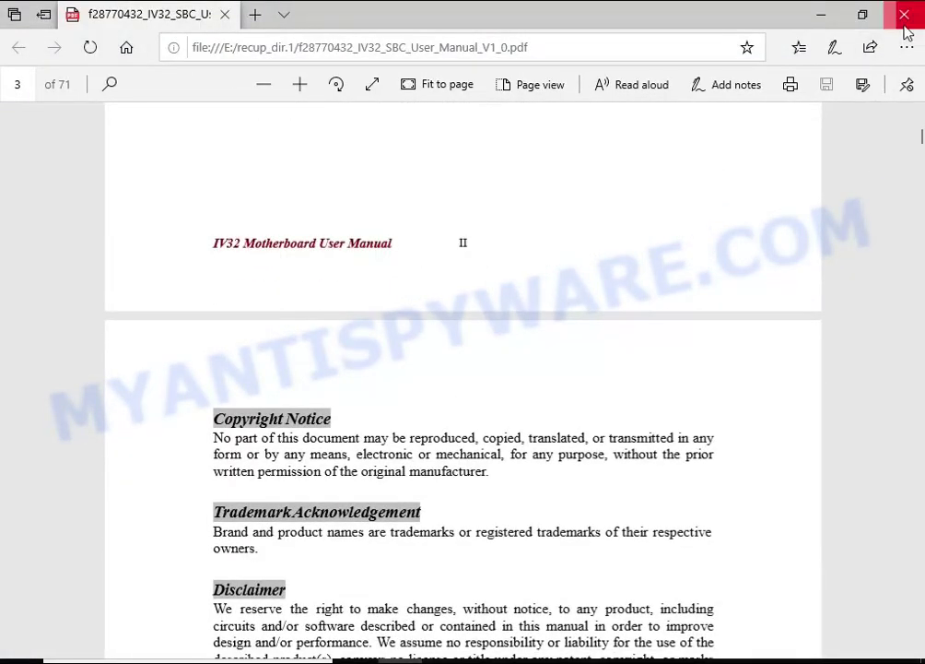
pyautogui.click(905, 15)
# Step: View the recovered pictures f25193056.jpg and f24115328.jpg one after the other, closing each one after checking it
pyautogui.click(411, 323)
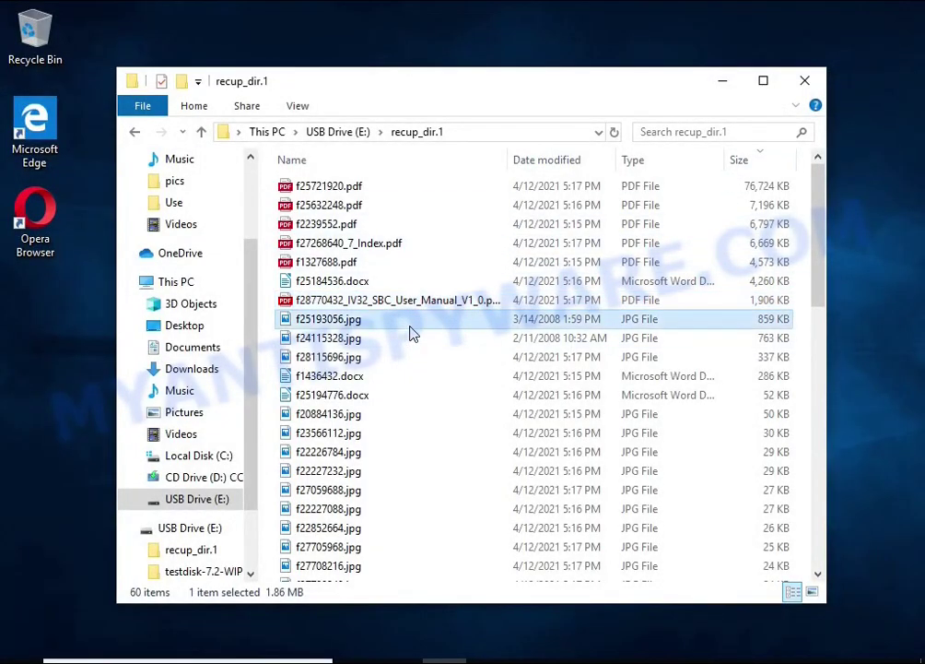
pyautogui.doubleClick(411, 326)
pyautogui.click(819, 15)
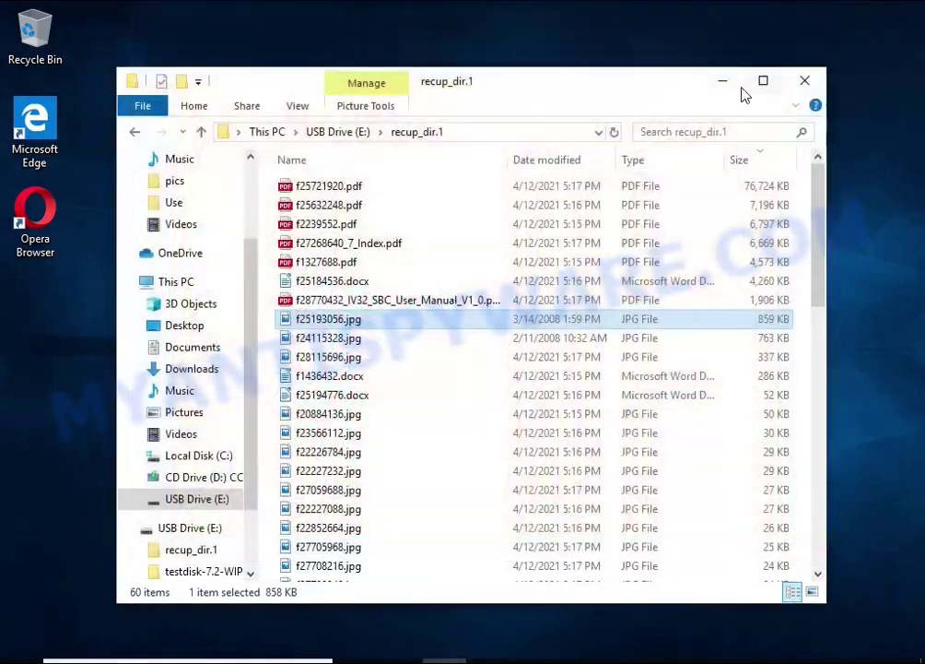
pyautogui.doubleClick(378, 339)
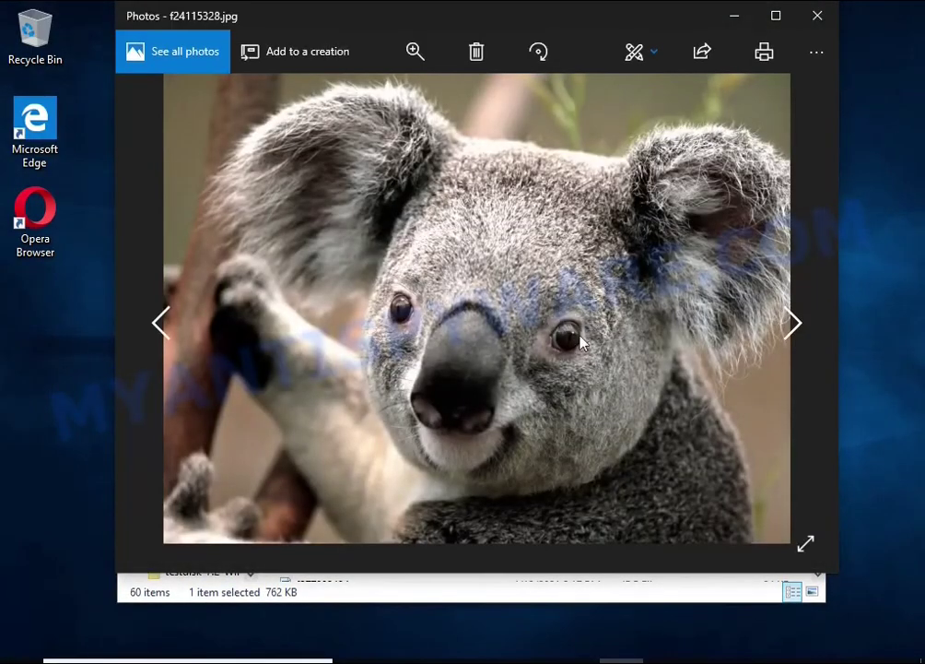
pyautogui.click(811, 16)
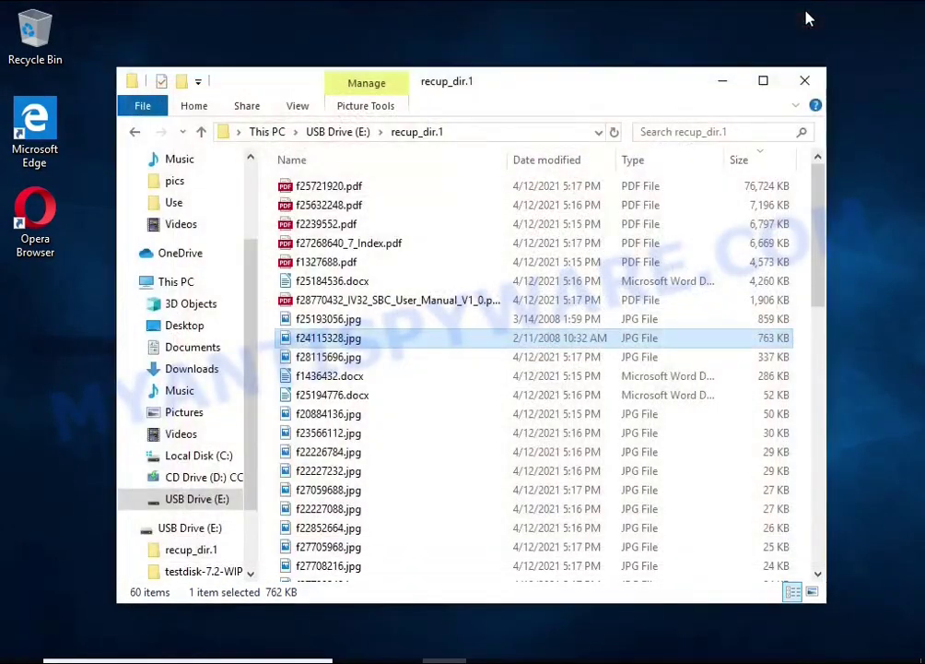
# Step: Open the recovered f1436432.docx, dismiss the tip, check the document's content, and close both the document and the recup_dir.1 folder window
pyautogui.doubleClick(391, 376)
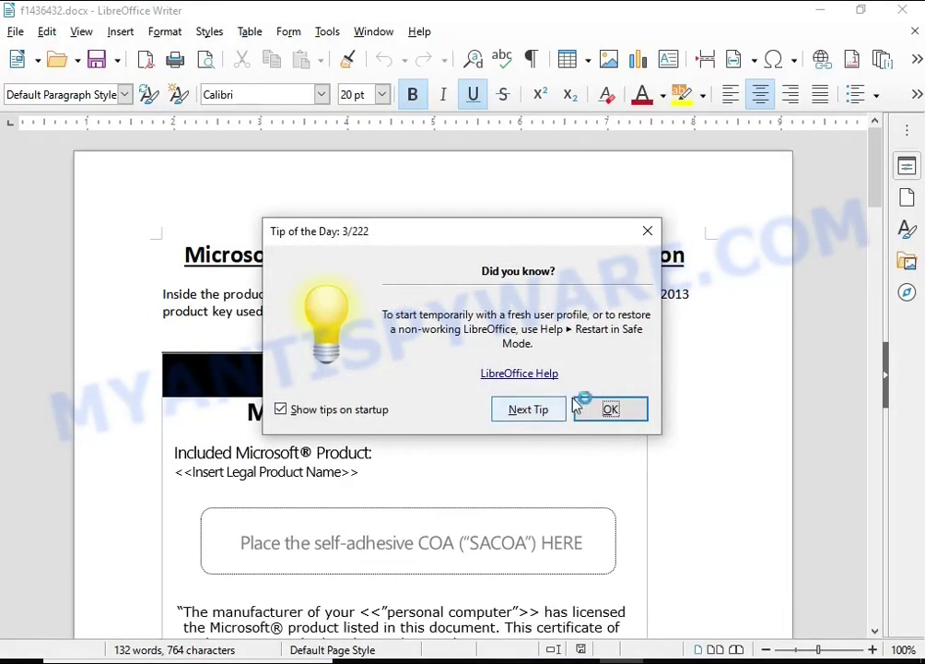
pyautogui.click(608, 406)
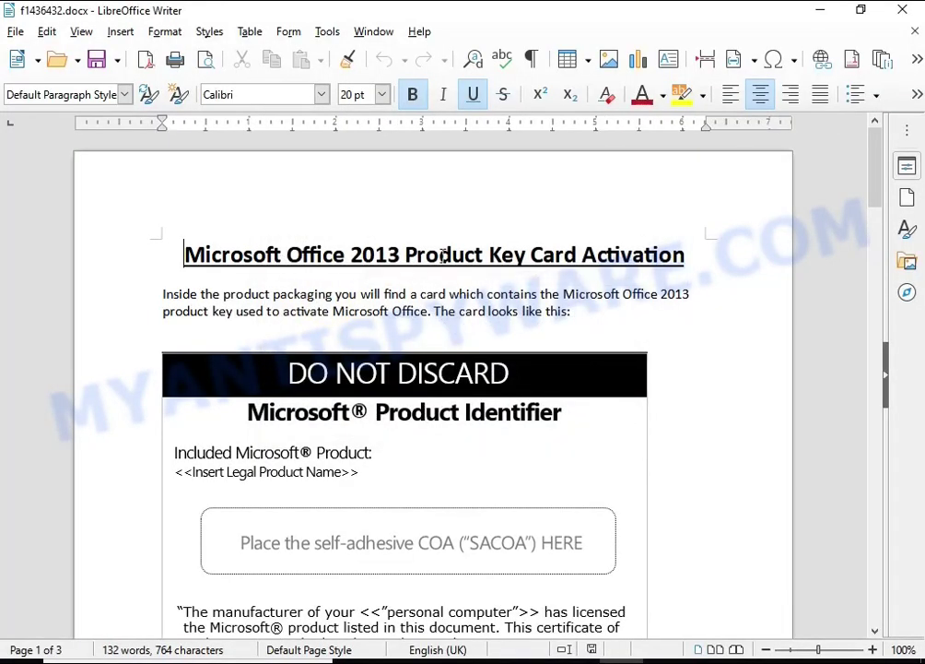
pyautogui.scroll(-12, 355, 330)
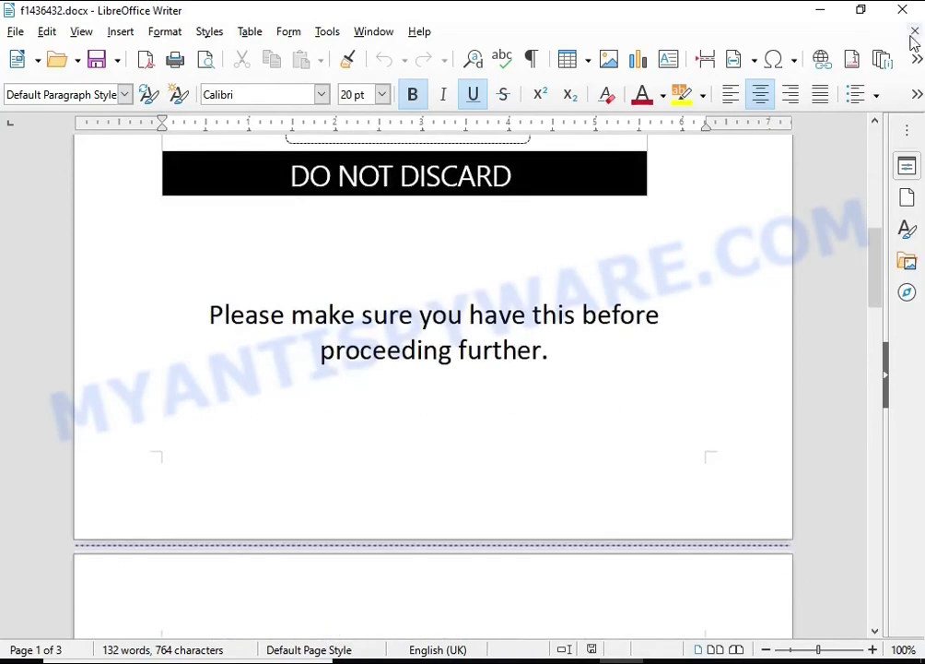
pyautogui.click(914, 33)
pyautogui.scroll(-7, 557, 320)
pyautogui.scroll(6, 571, 295)
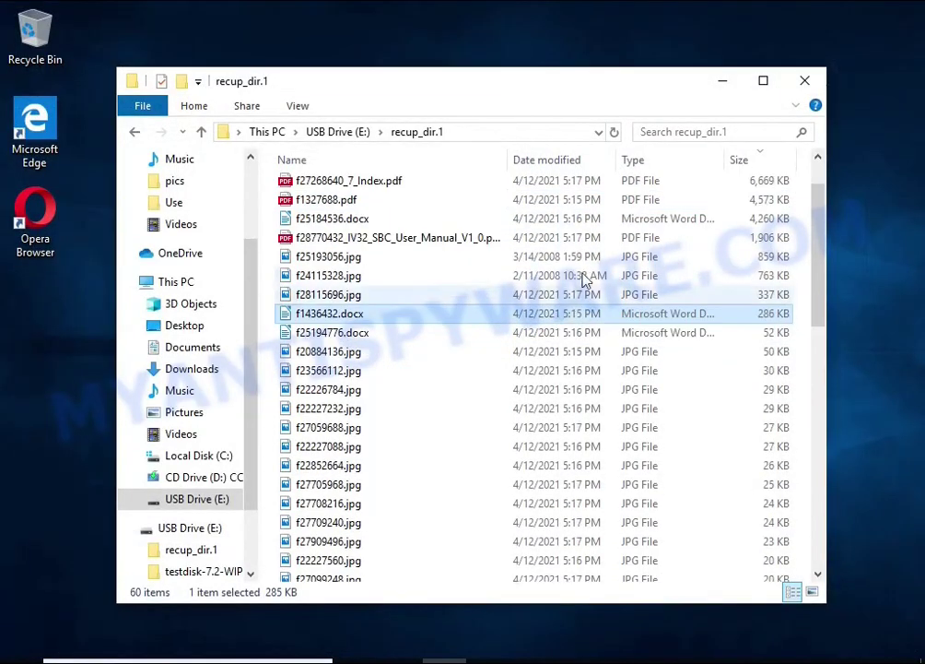
pyautogui.click(805, 83)
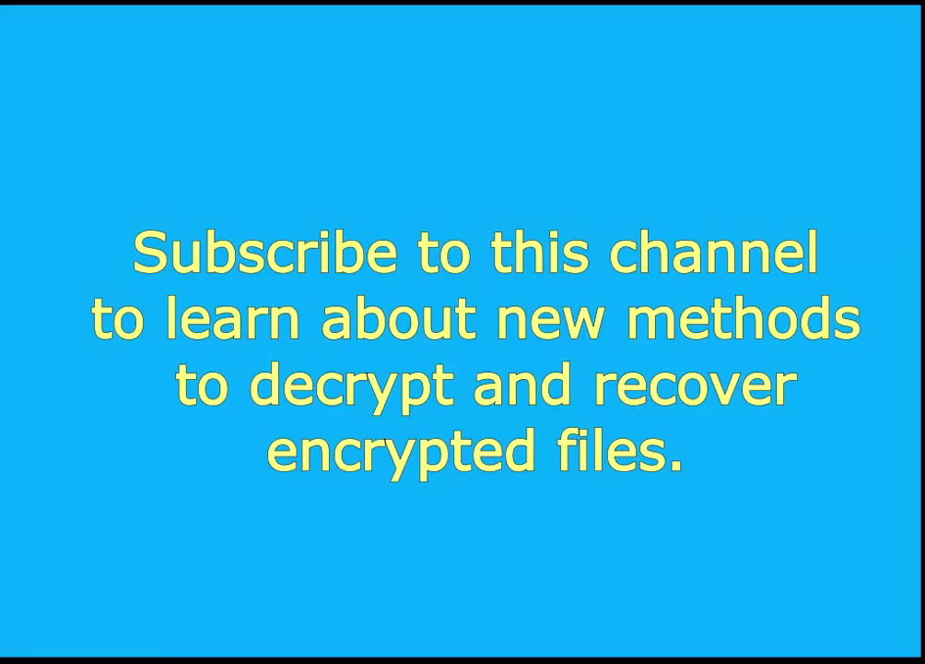